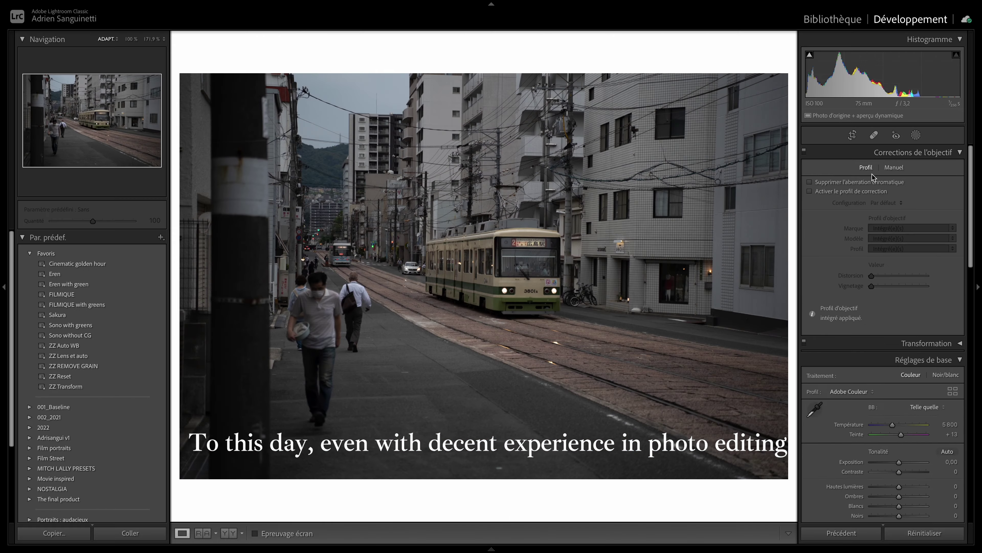
Step: Remove chromatic aberration and apply the ZZ REMOVE GRAIN preset from Favoris
left_click(871, 181)
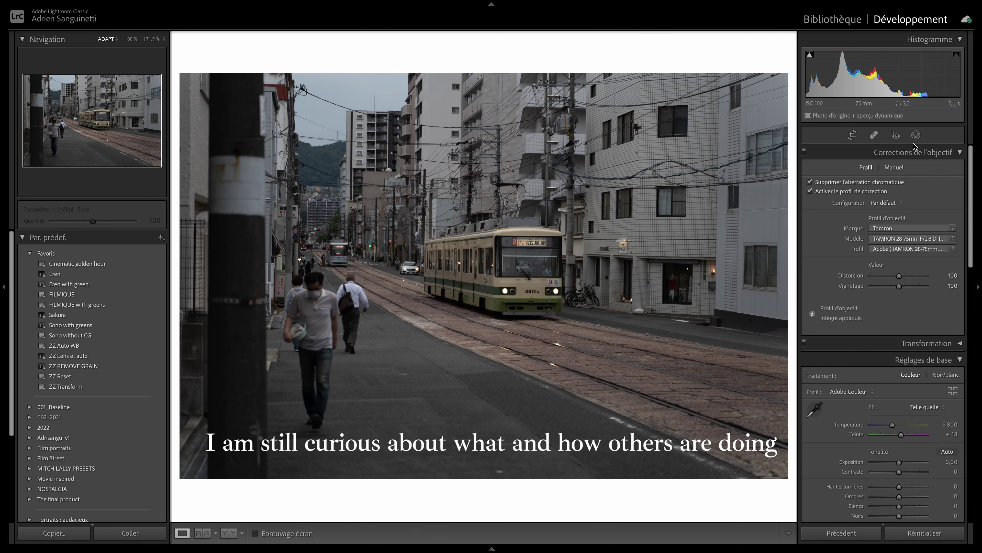
left_click(915, 151)
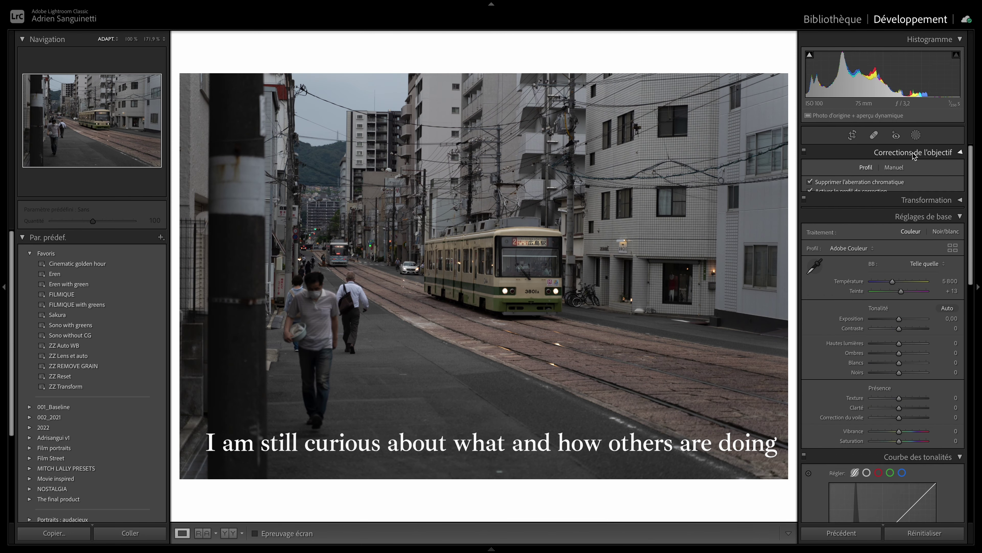
left_click(107, 276)
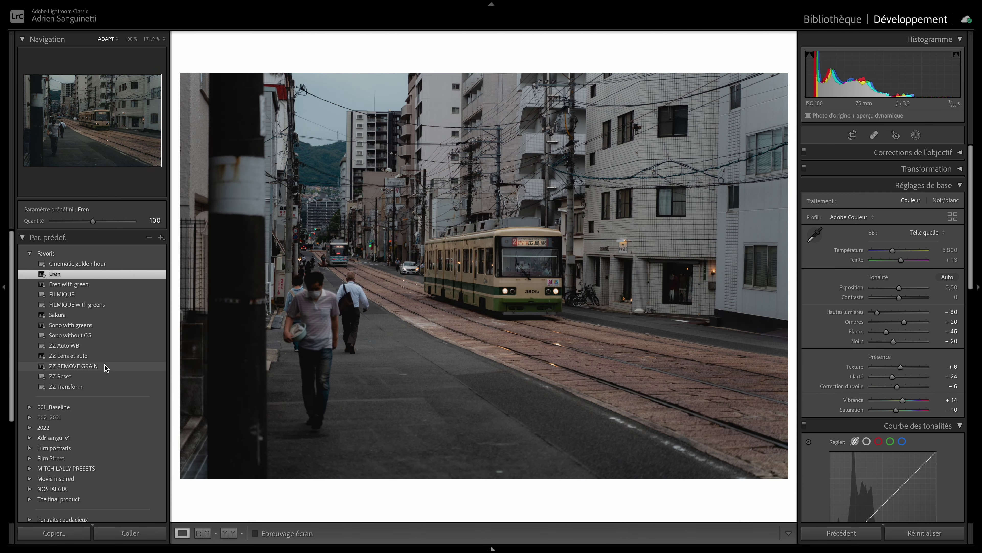
left_click(107, 366)
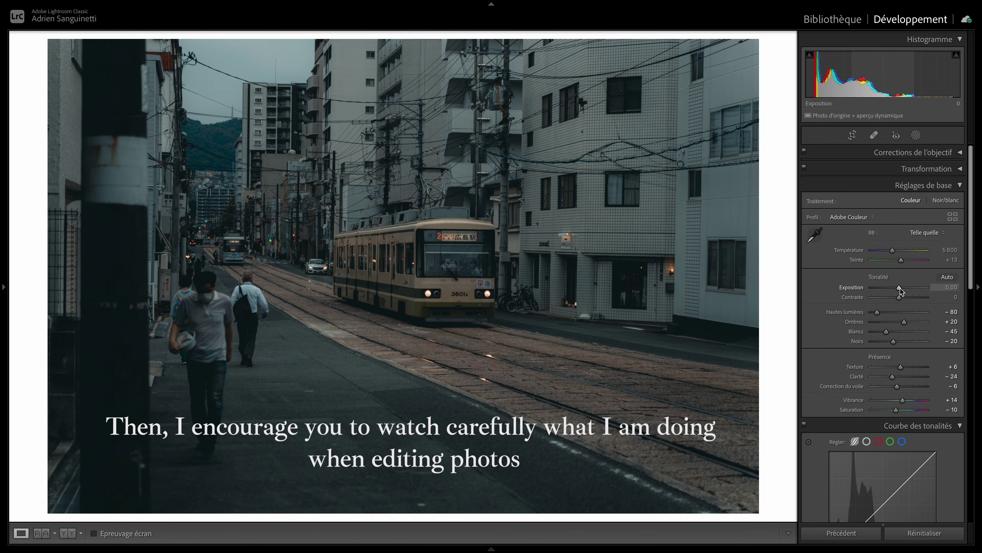
Step: Reset highlights and raise exposure to about +0,26
left_click_drag(899, 287, 901, 287)
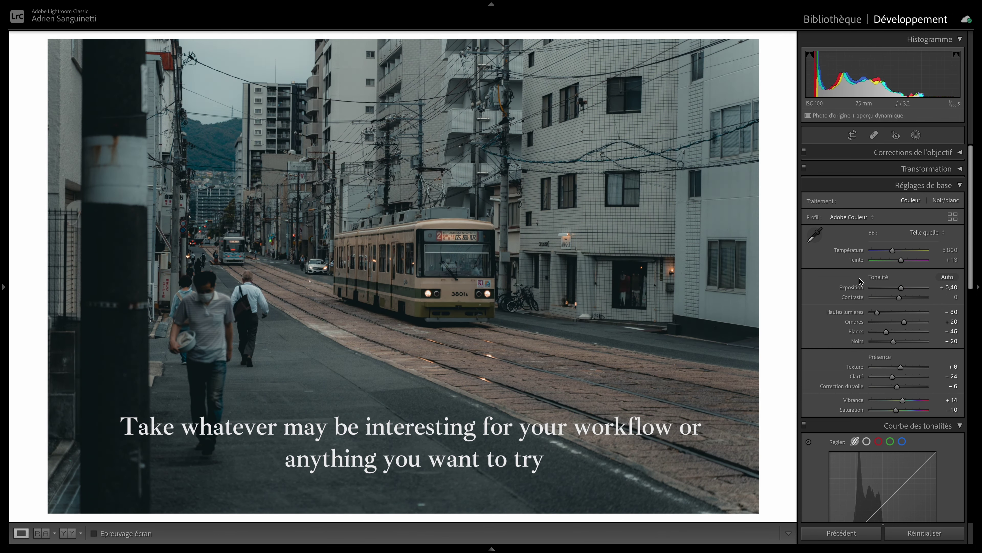
double_click(853, 287)
double_click(847, 311)
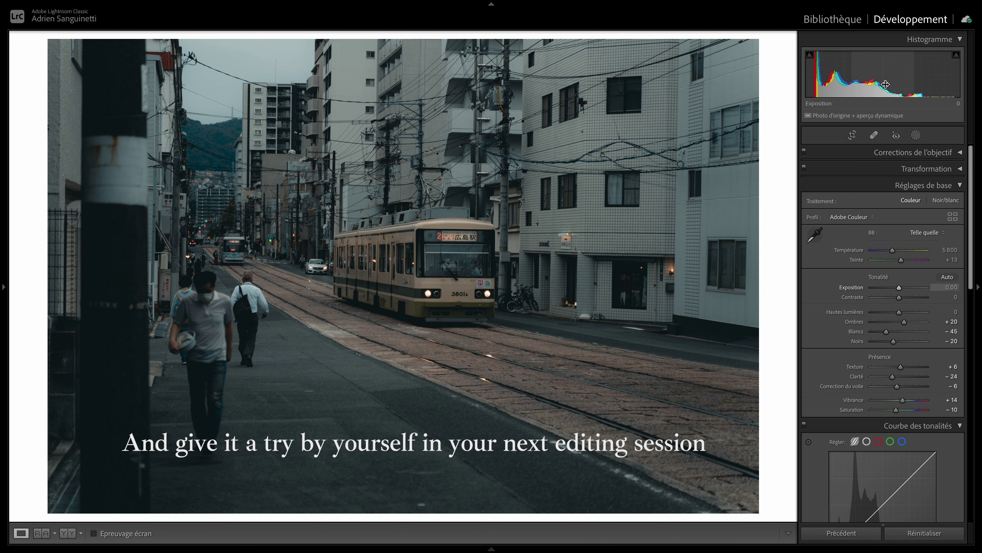
mouse_move(900, 287)
left_mouse_down()
mouse_move(893, 312)
mouse_move(901, 287)
left_mouse_up()
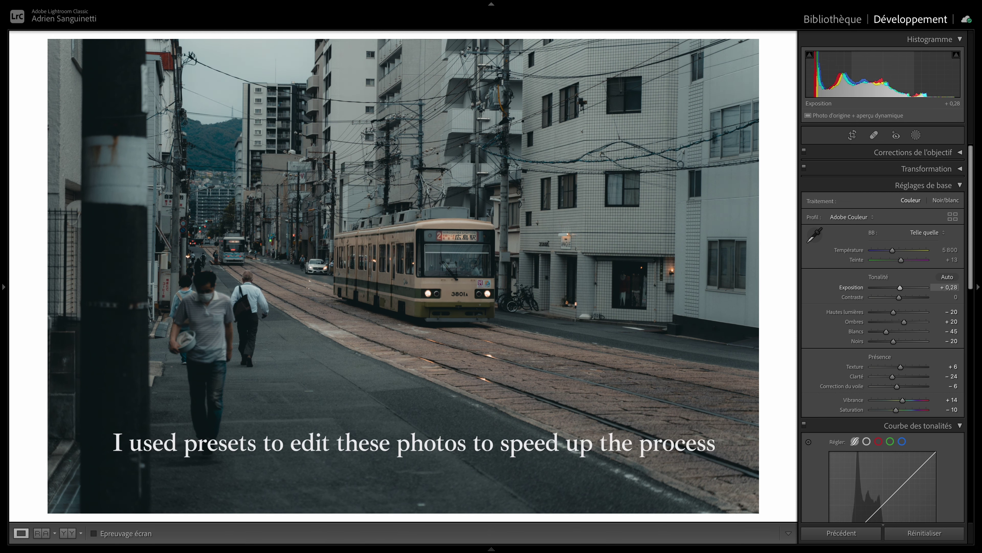
Step: Set Lumière naturelle white balance at temperature 5700 and draw a radial gradient over the upper left
left_click(925, 232)
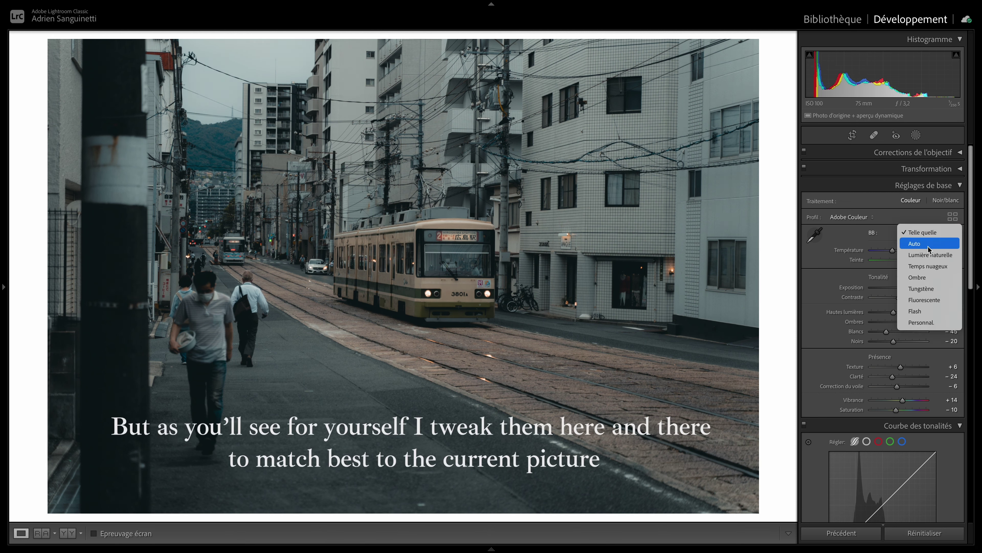
left_click(914, 243)
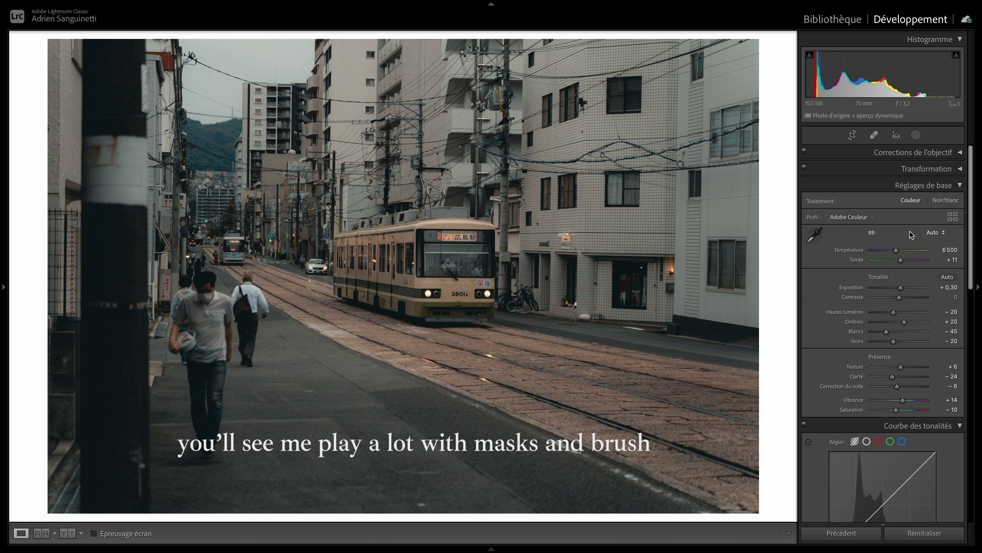
left_click(932, 233)
left_click(914, 253)
left_click(950, 250)
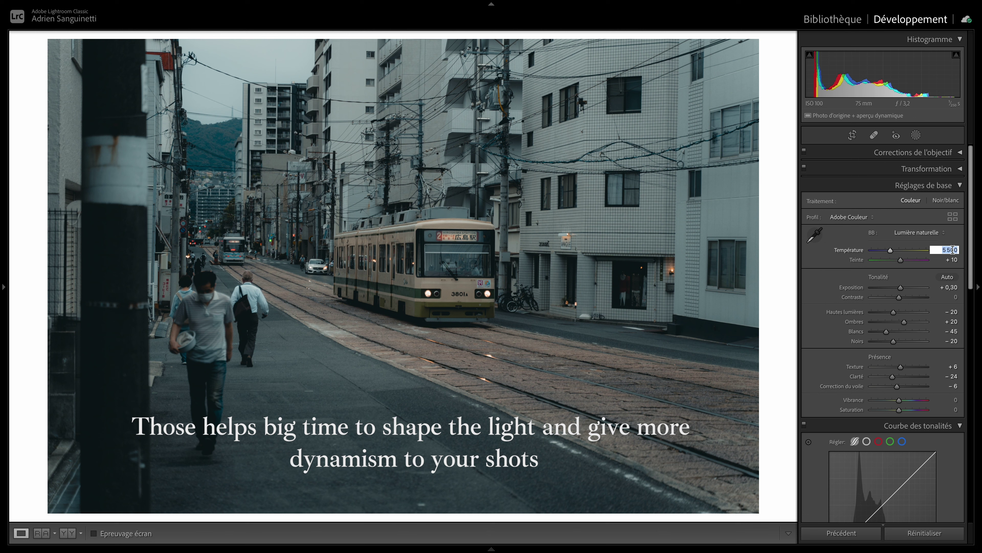
type("5700")
key("Return")
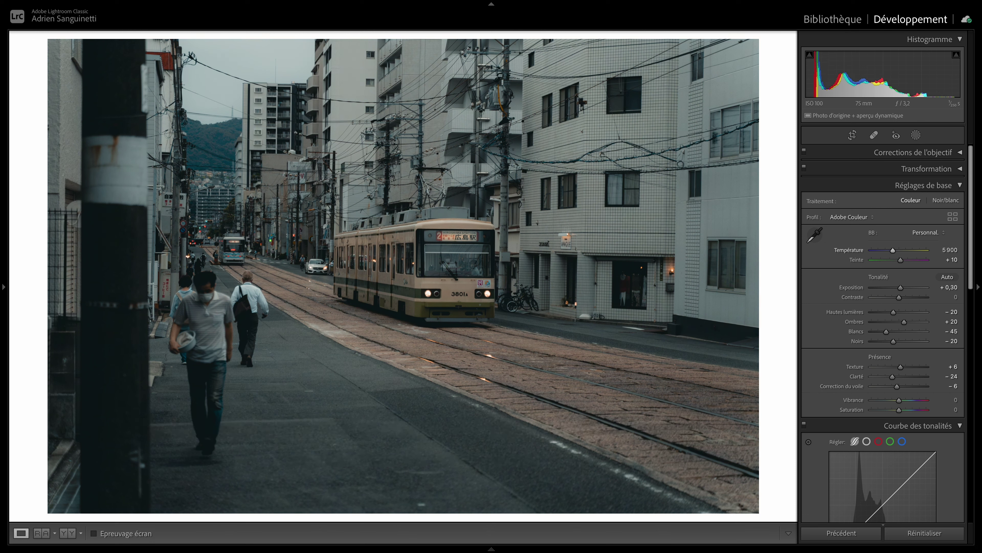
key("shift+m")
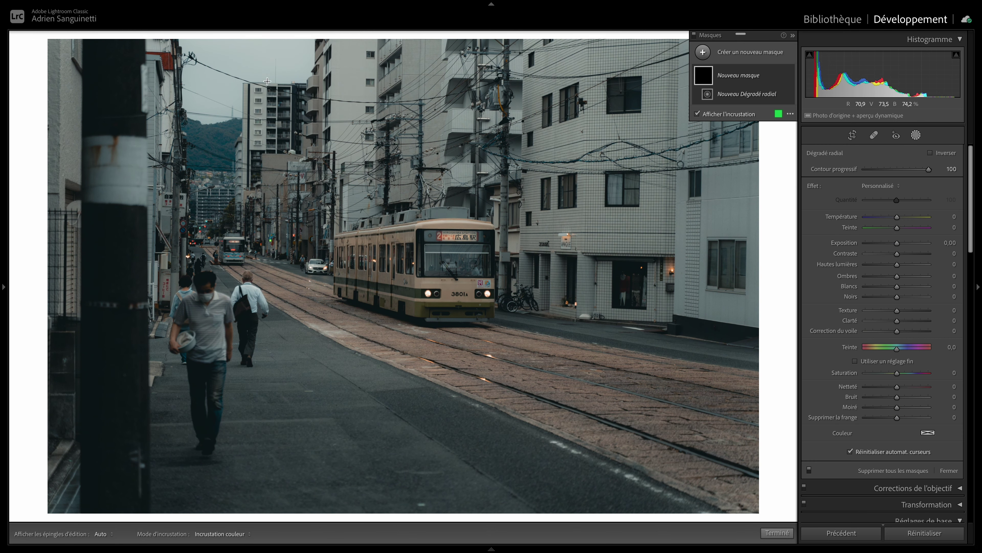
mouse_move(246, 59)
left_mouse_down()
mouse_move(445, 337)
mouse_move(480, 407)
left_mouse_up()
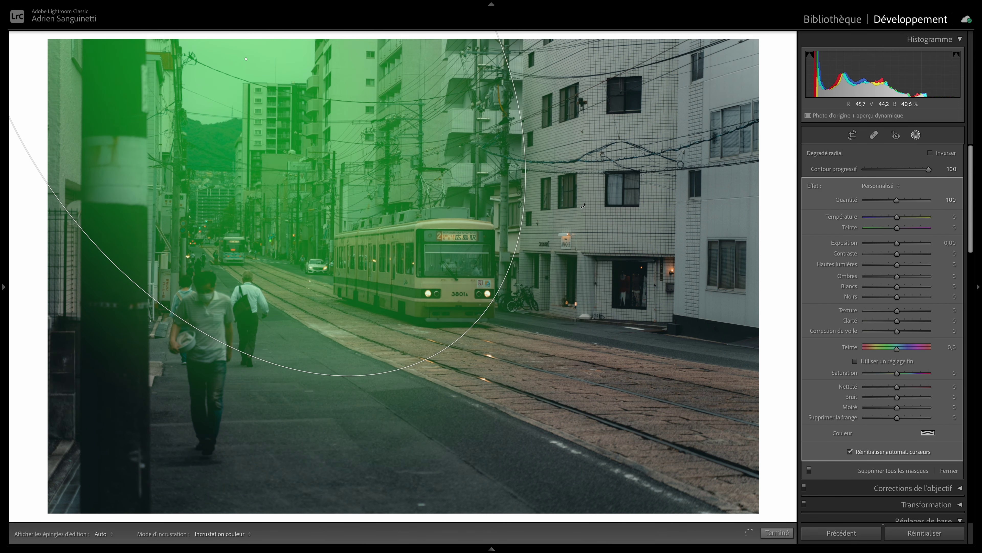
Step: Apply the Promist copycat effect to the radial gradient mask
left_click(898, 186)
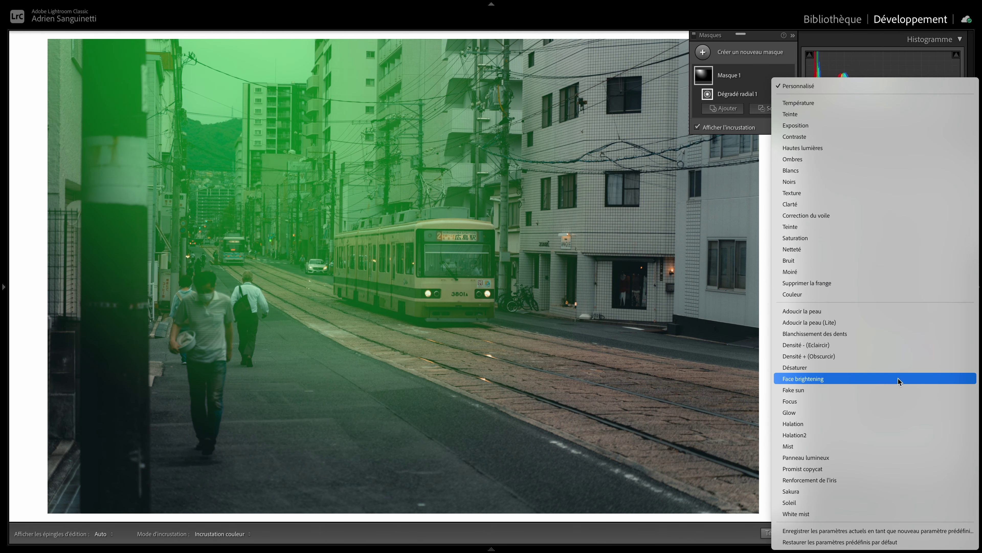
left_click(854, 469)
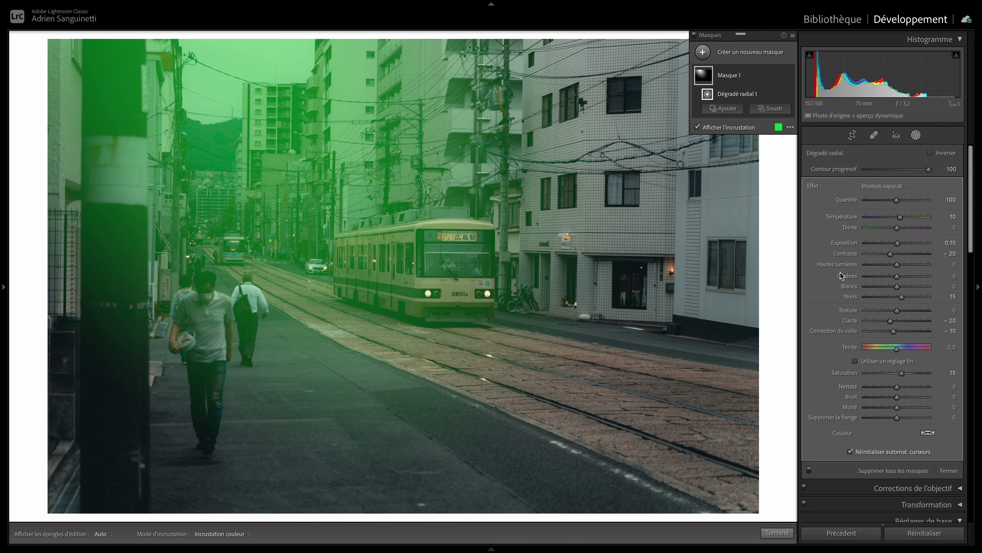
key("o")
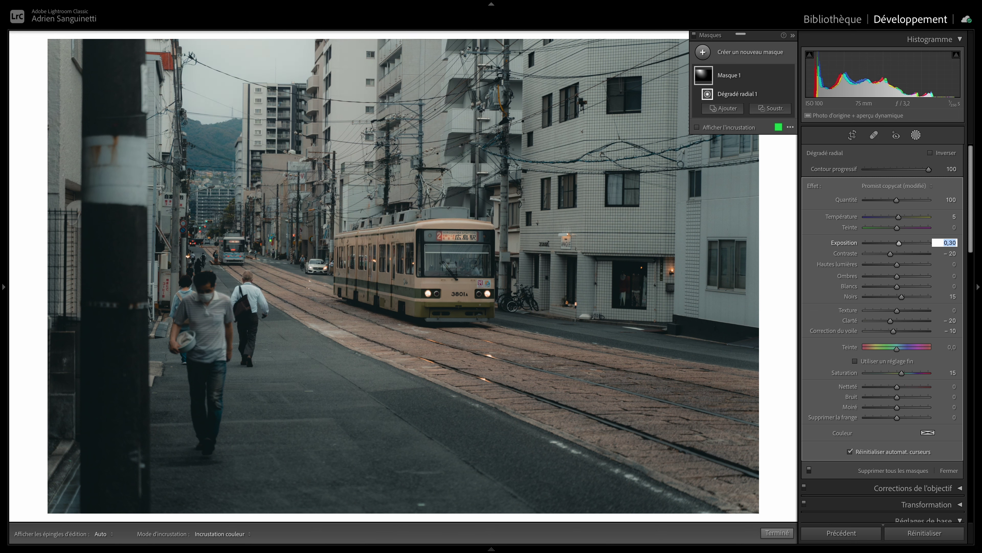
Step: Subtract the detected subject and a brushed area from the radial mask
left_click(771, 108)
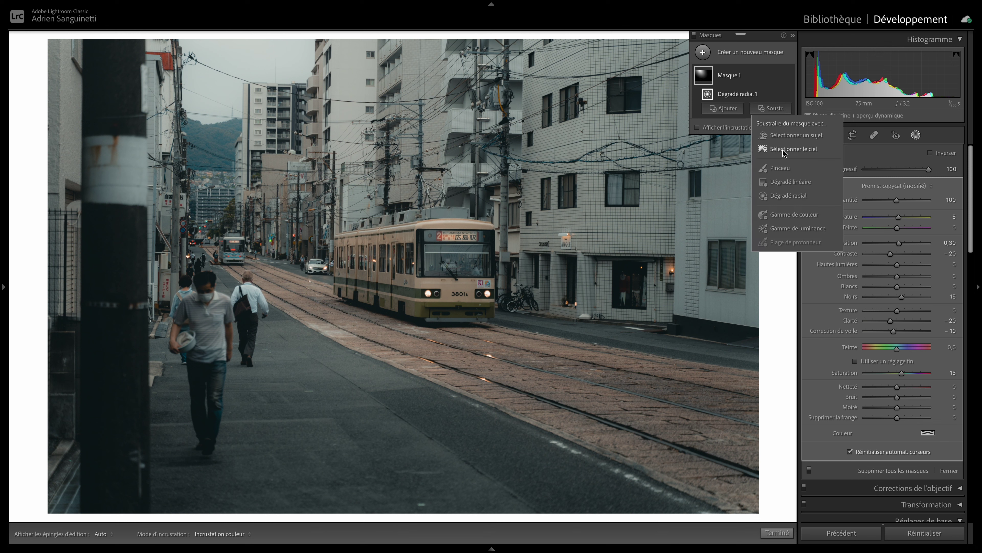
left_click(792, 135)
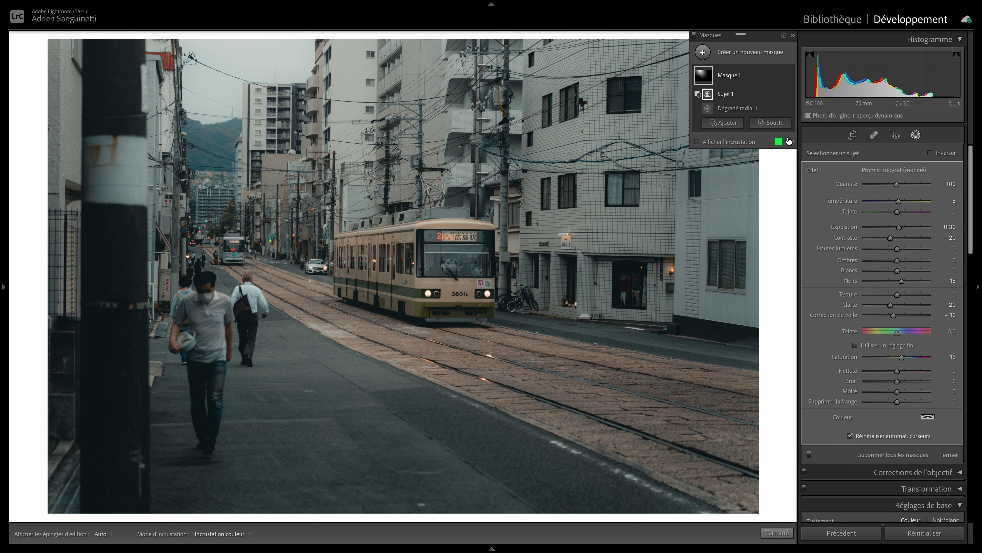
left_click(770, 137)
left_click(789, 182)
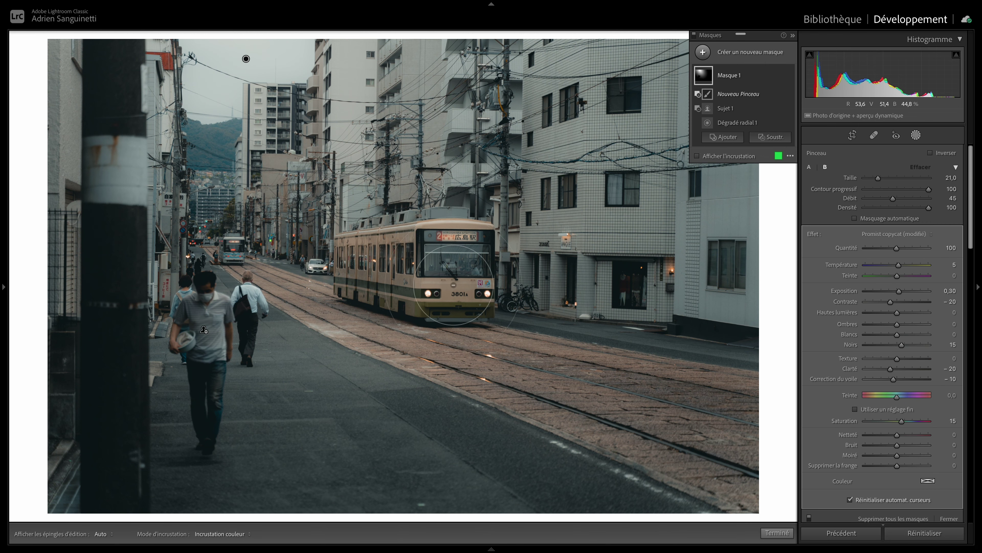
Step: Paint the tram's front out of the radial gradient mask, resizing the brush as needed
key("h")
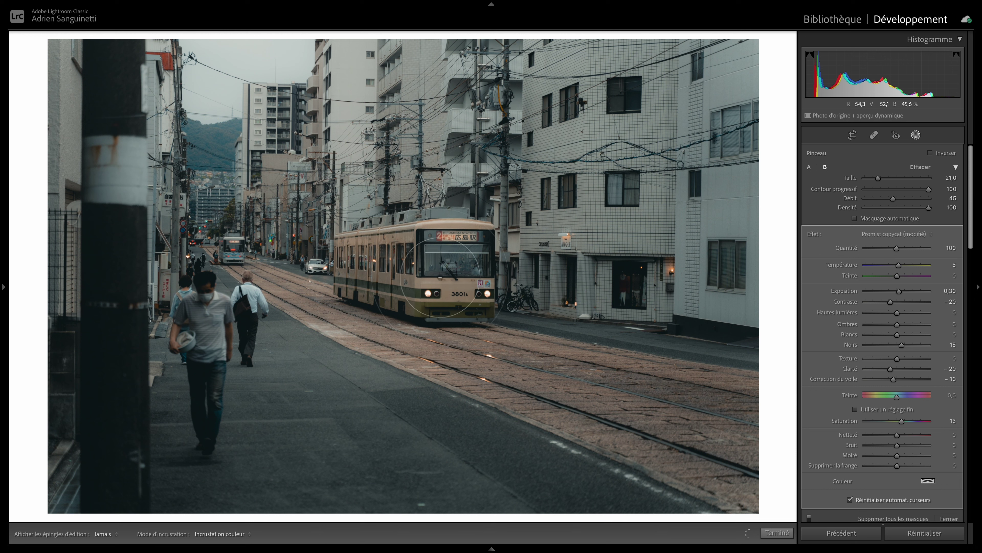
key("h")
left_click_drag(453, 274, 448, 287)
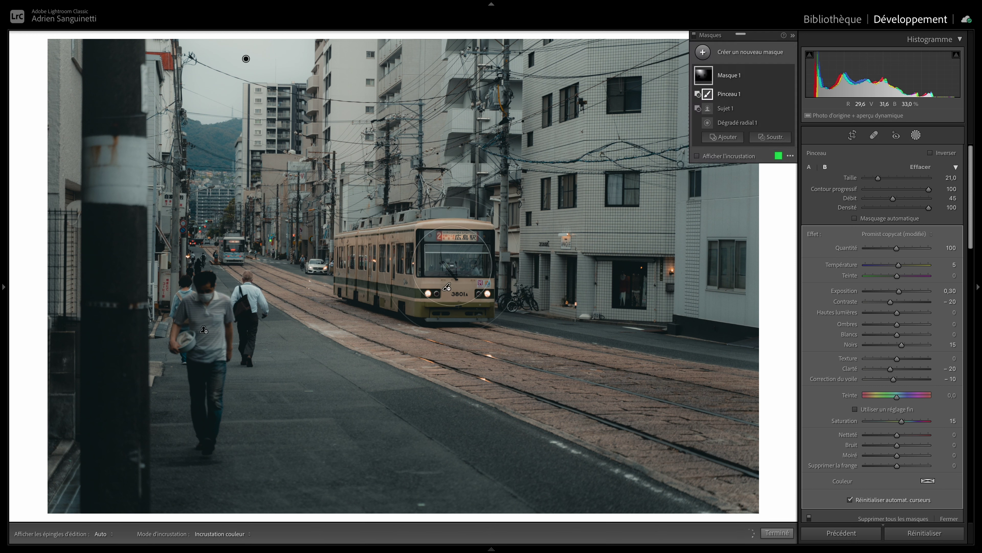
scroll(447, 287, "up", 2)
scroll(448, 287, "up", 1)
scroll(447, 287, "down", 3)
scroll(447, 287, "down", 3)
scroll(447, 287, "down", 3)
scroll(447, 286, "down", 2)
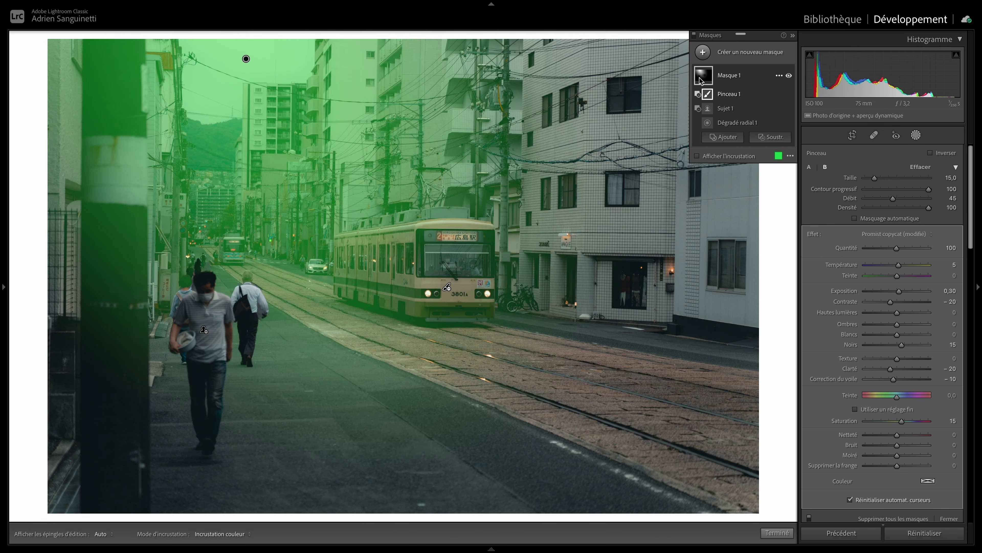
left_click(916, 136)
Step: Draw a linear gradient rising from the bottom with exposure −0,25 and clarity −25
key("m")
left_click_drag(471, 438, 498, 332)
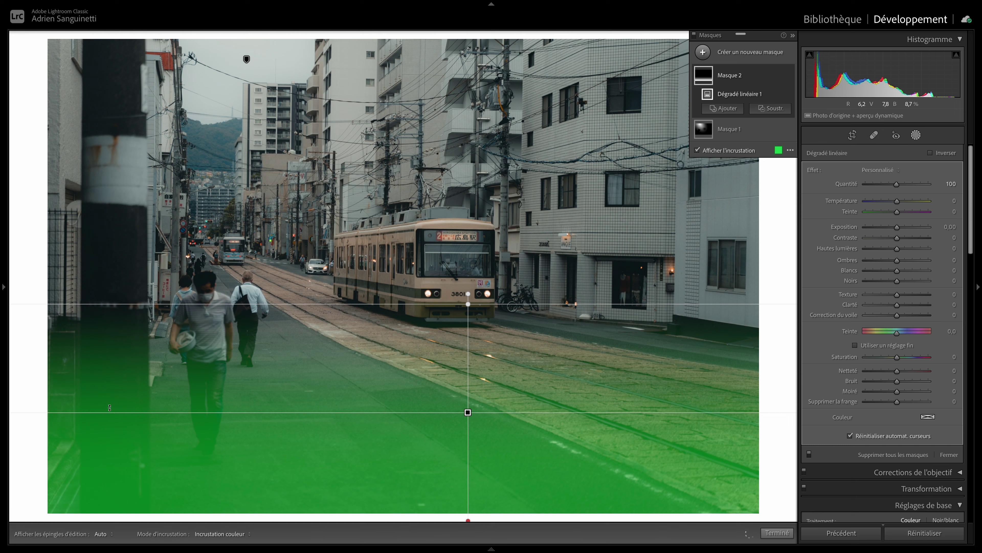
left_click_drag(897, 227, 894, 227)
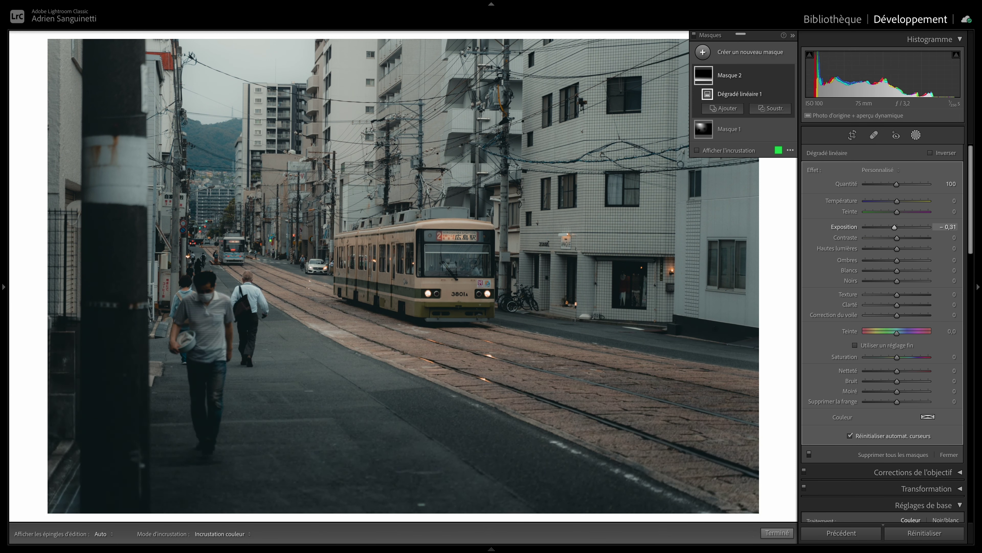
mouse_move(897, 305)
left_mouse_down()
mouse_move(889, 304)
mouse_move(901, 315)
left_mouse_up()
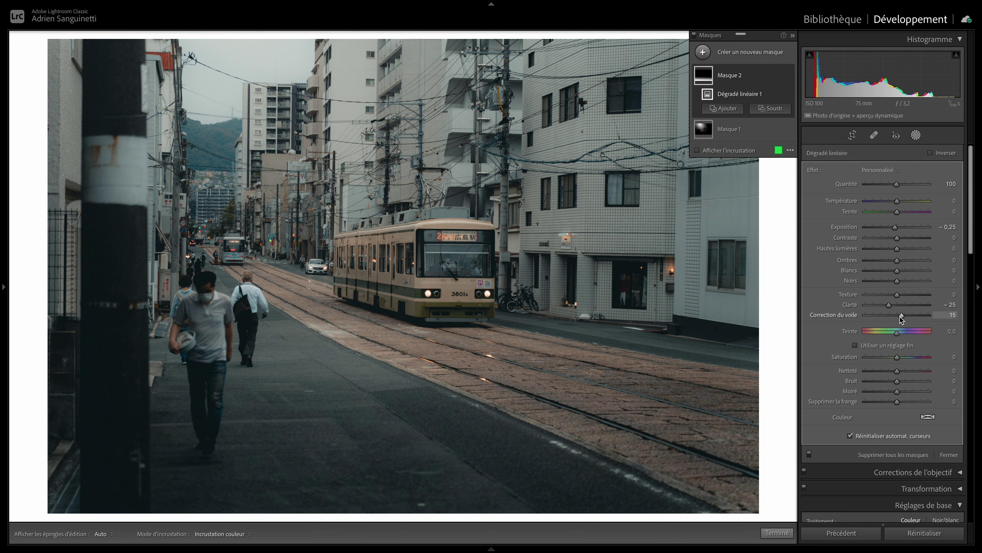
Step: Start a brush mask and paint it along the tram tracks
key("k")
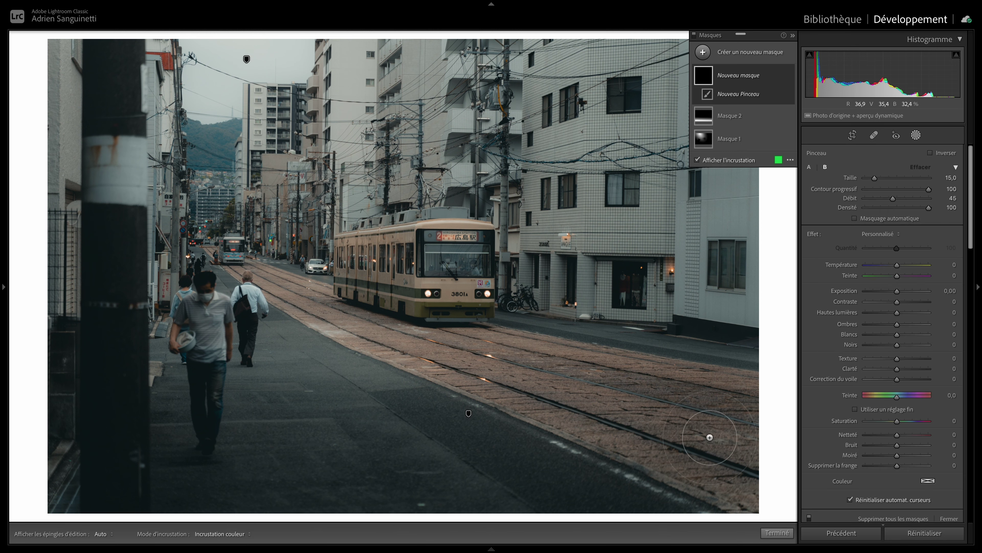
left_click(733, 433)
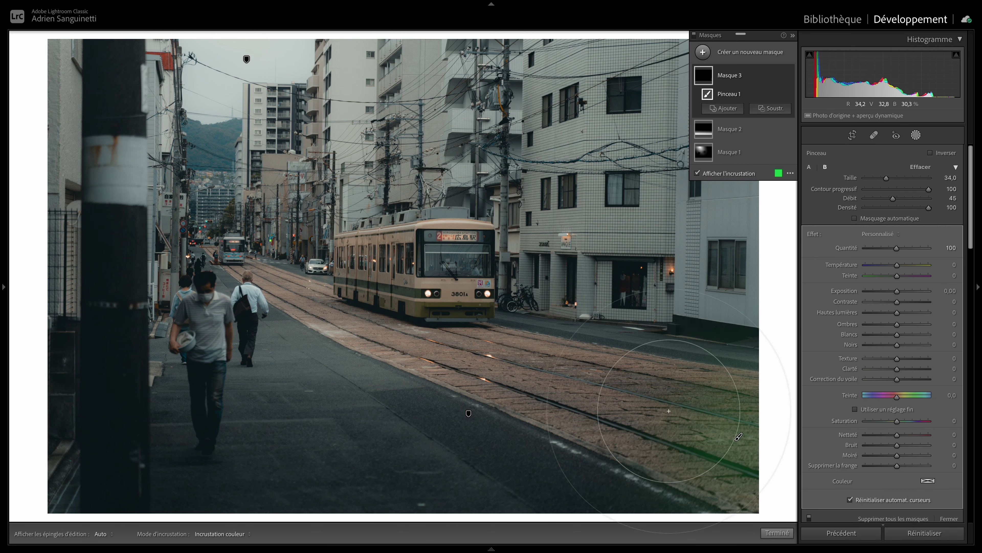
scroll(387, 344, "down", 5)
left_click(218, 246, "shift")
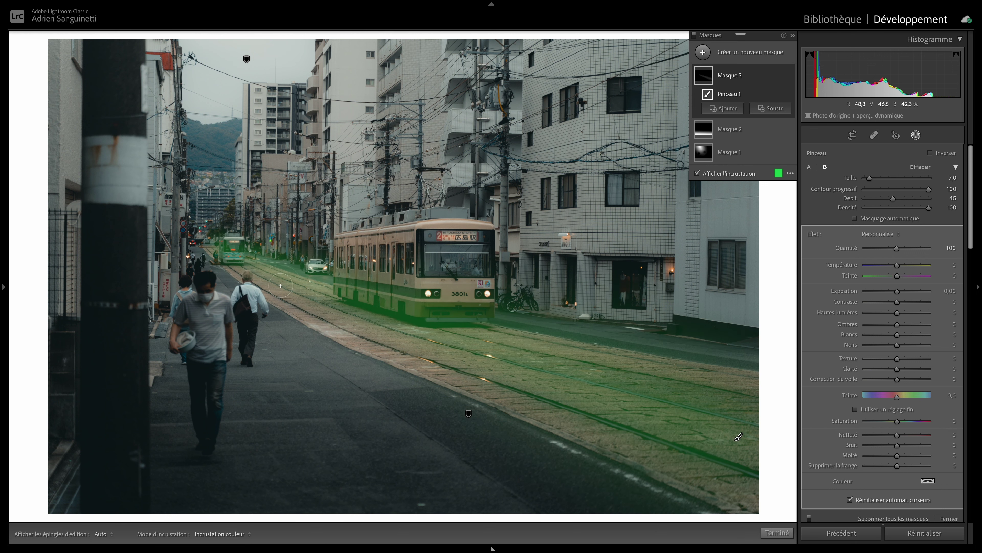
scroll(675, 413, "up", 3)
scroll(675, 413, "up", 2)
key("h")
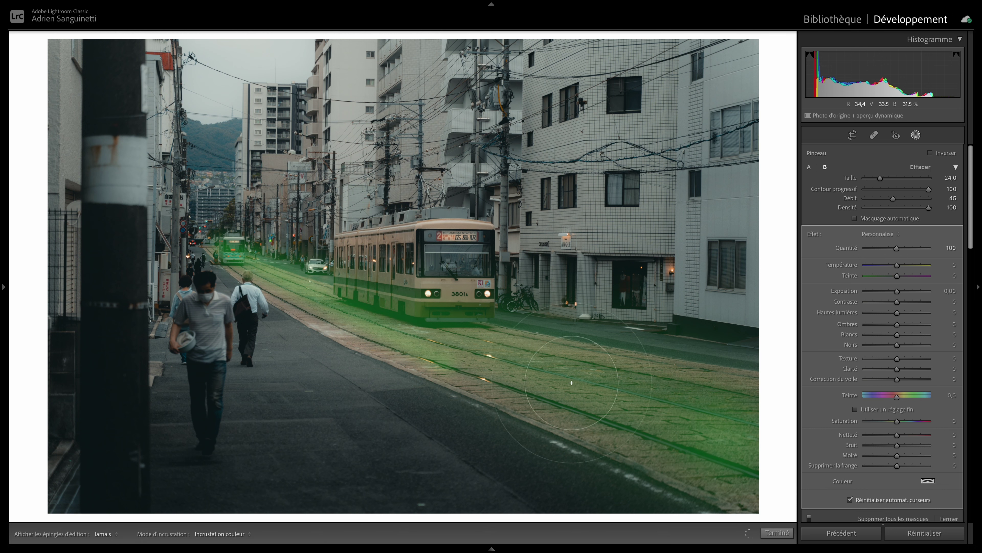
key("h")
Step: Give the tracks mask highlights 30, clarity 10, saturation −10 and exposure 0,15
scroll(433, 348, "down", 3)
key("h")
key("h")
key("h")
key("h")
scroll(305, 293, "down", 2)
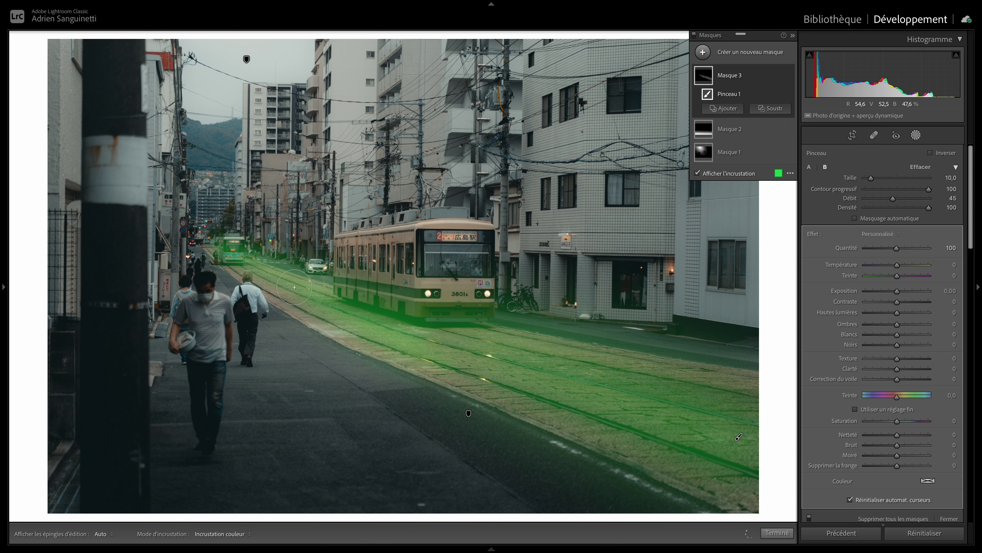
key("h")
key("h")
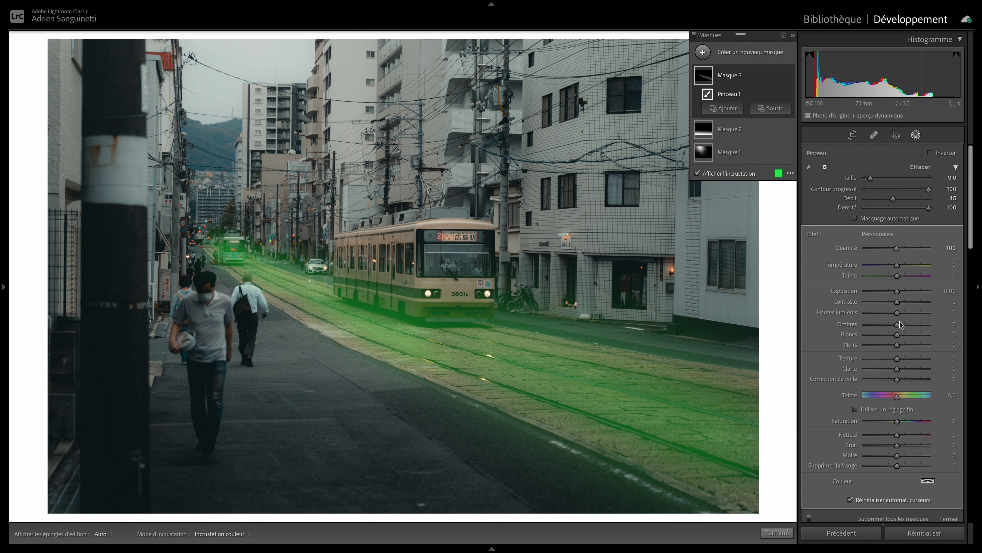
key("o")
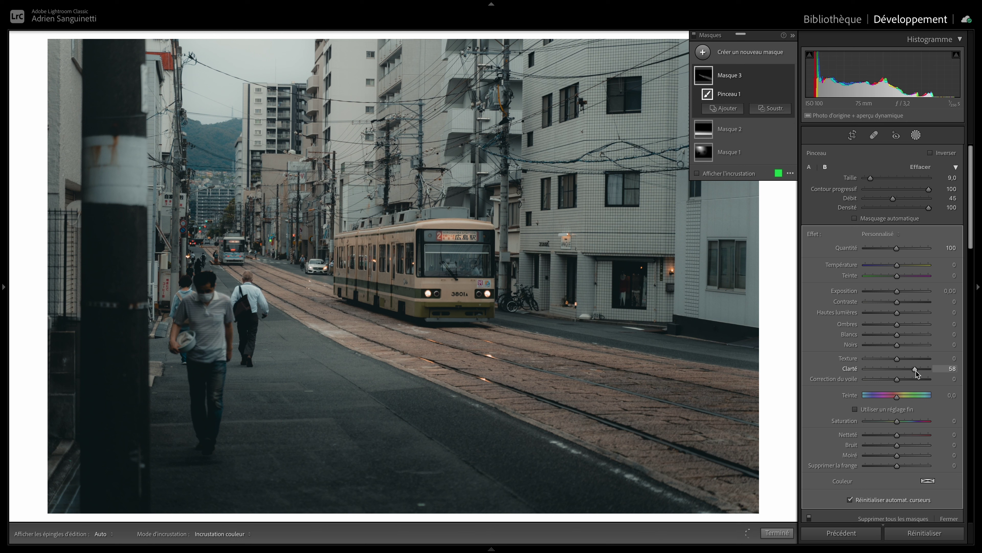
left_click_drag(915, 369, 900, 370)
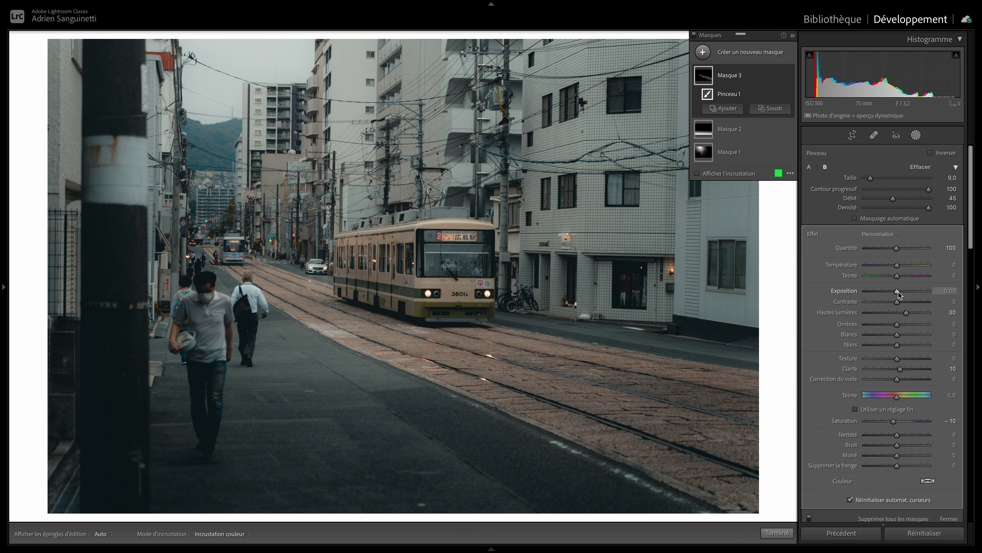
left_click_drag(898, 293, 900, 294)
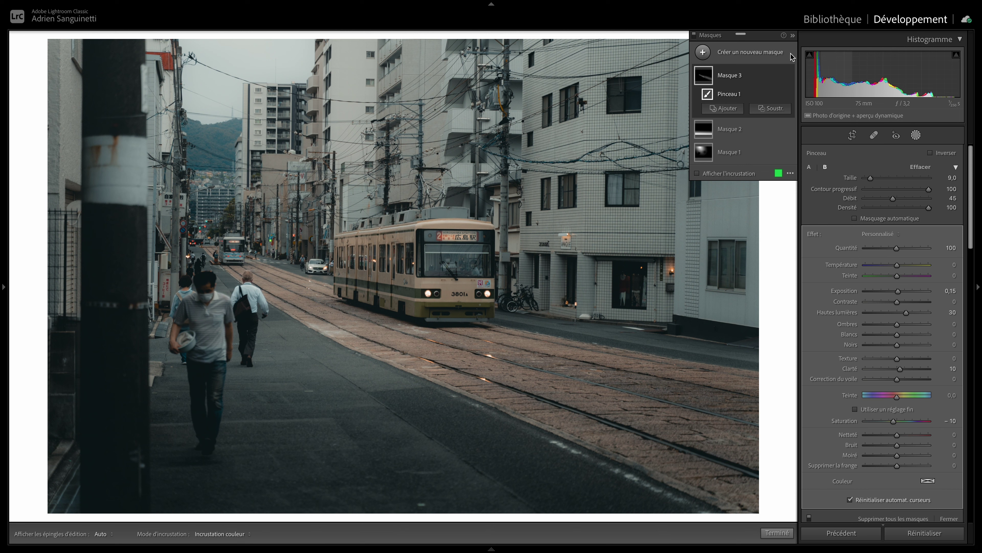
left_click(694, 37)
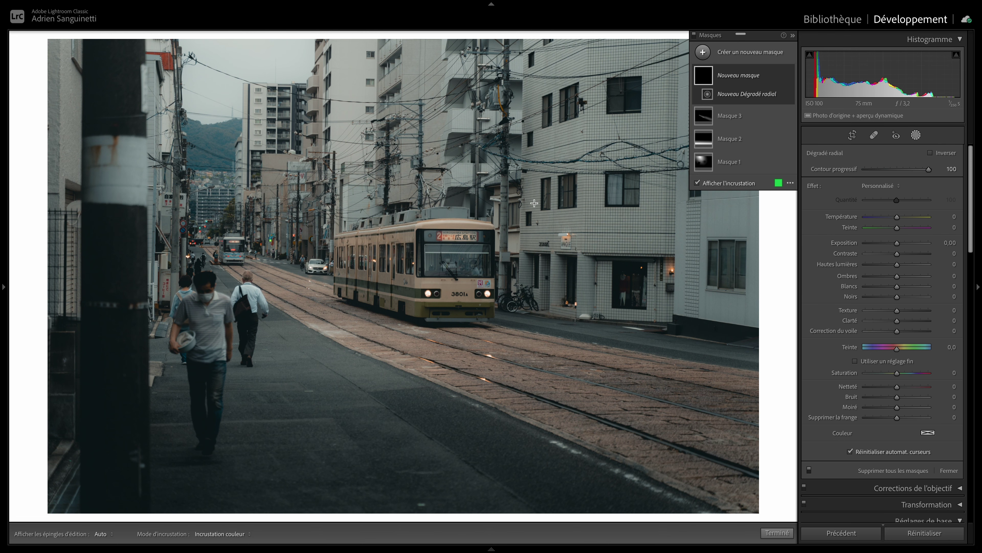
Step: Draw a radial gradient around the tram with highlights 10, shadows 10 and clarity 15
key("shift+m")
left_click_drag(458, 267, 514, 330)
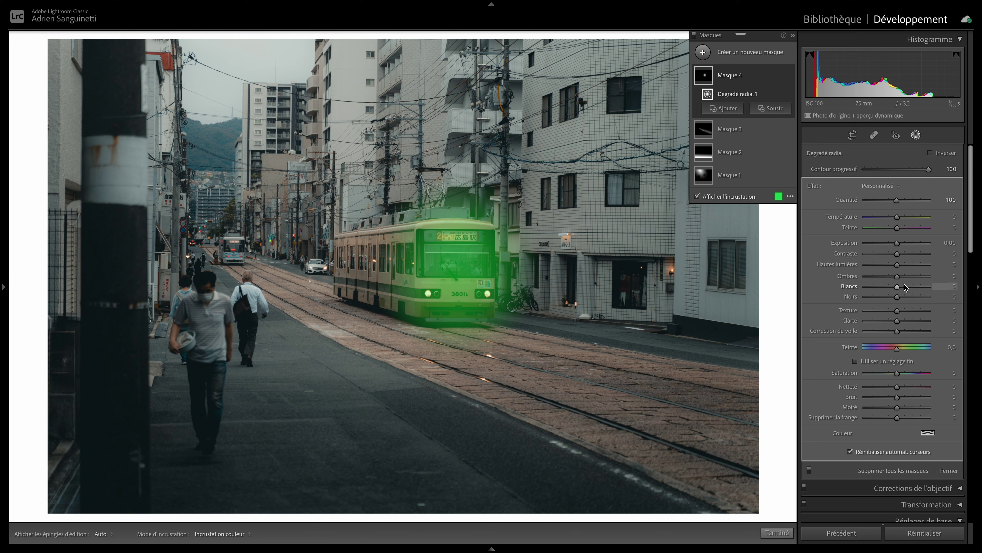
left_click_drag(897, 320, 901, 320)
key("o")
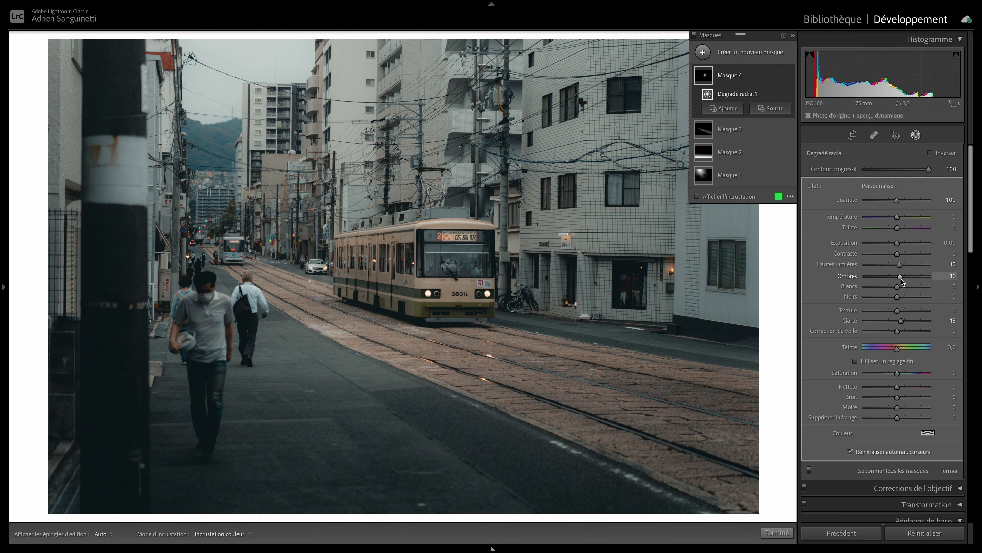
Step: Crop the photo to 16 x 10, nudging the image slightly within the frame
left_click(916, 136)
left_click(853, 135)
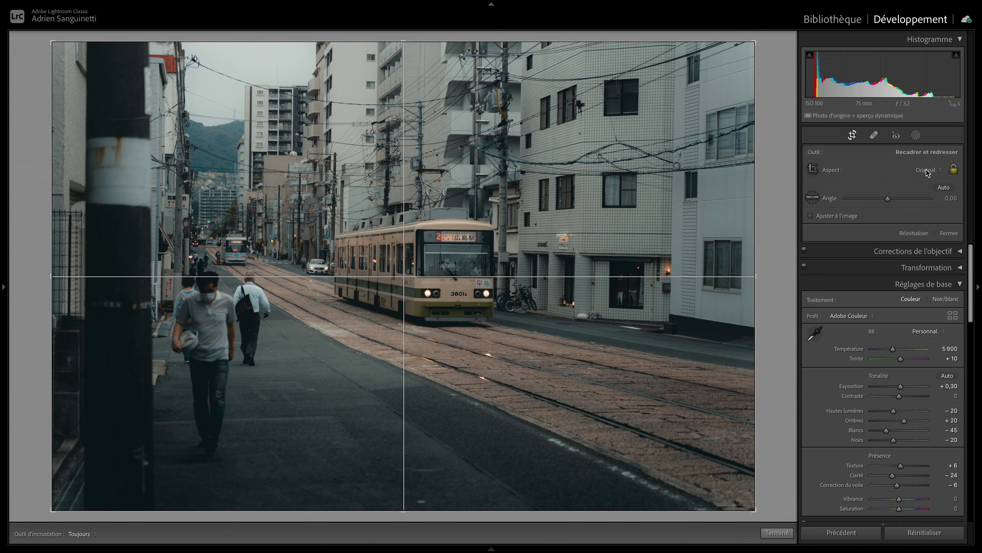
left_click(928, 170)
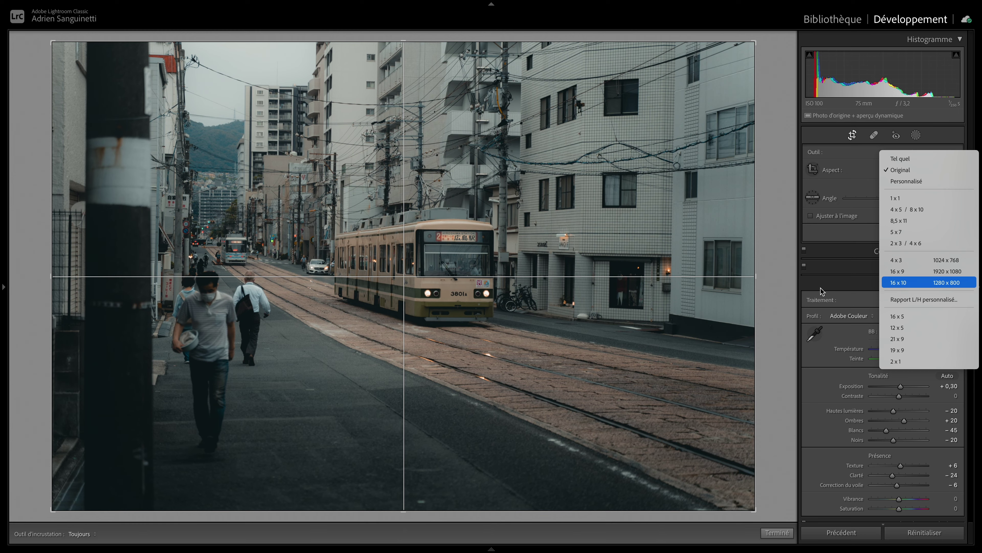
left_click(912, 287)
left_click_drag(705, 323, 705, 326)
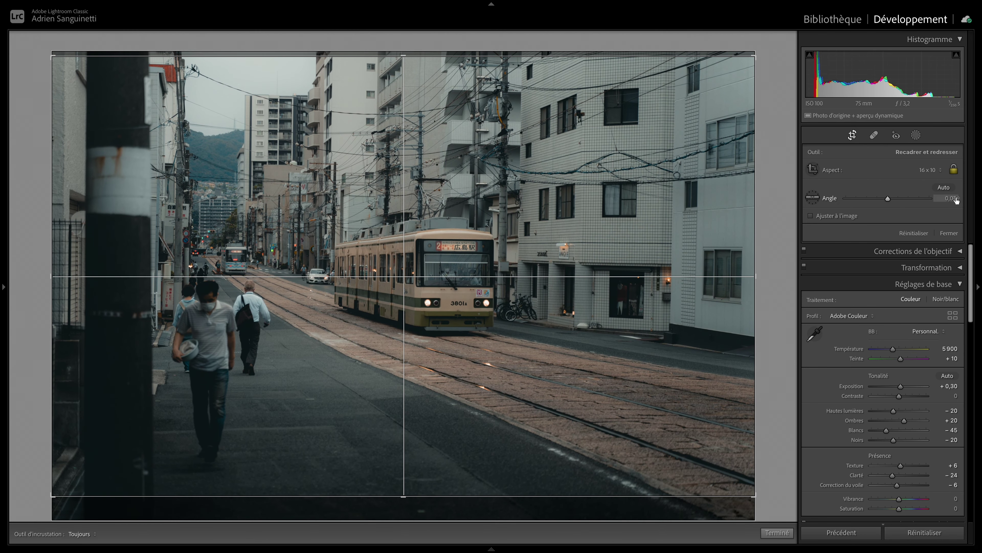
left_click(853, 135)
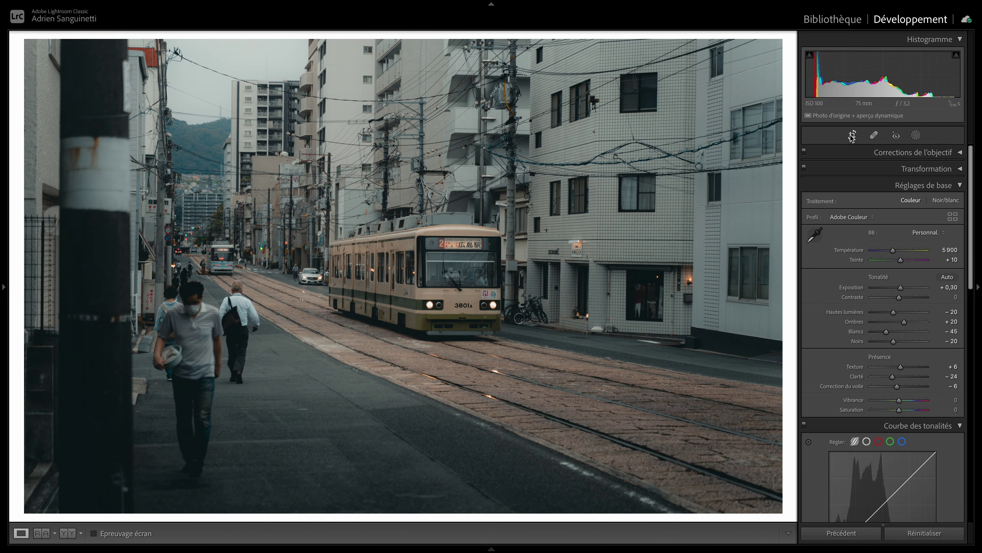
left_click(474, 282)
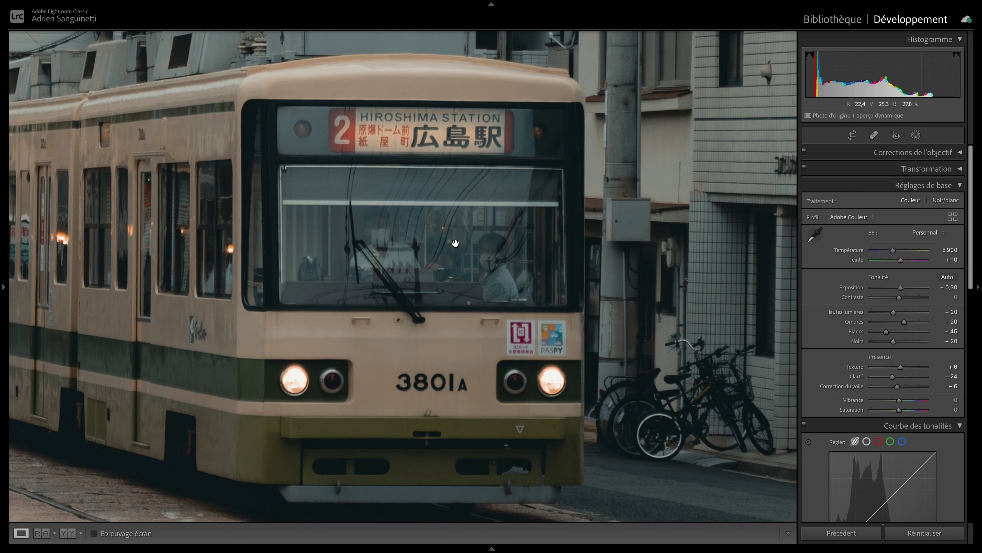
Step: Brush a mask over the destination sign at flow 100 with exposure 0,19, contrast 16, clarity 10
key("k")
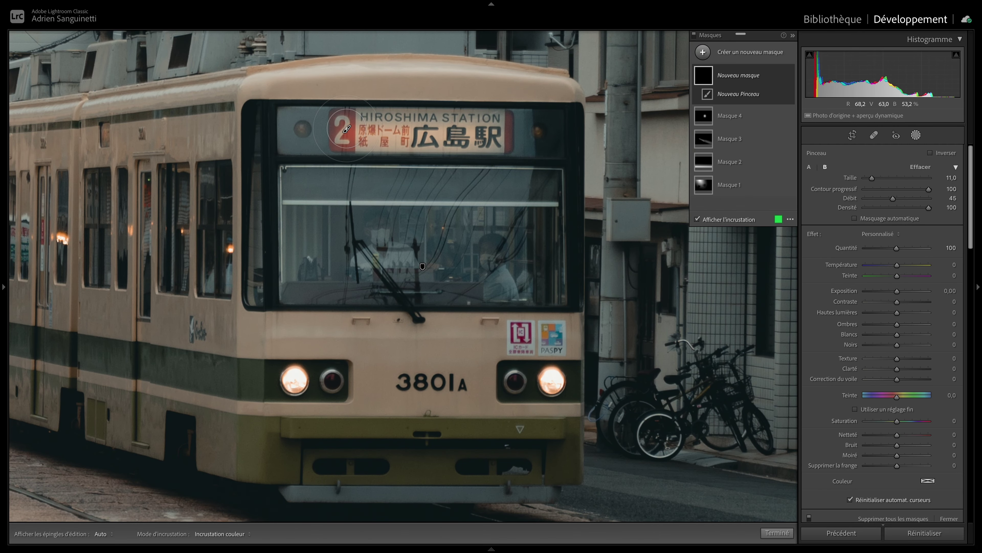
left_click_drag(347, 129, 498, 130)
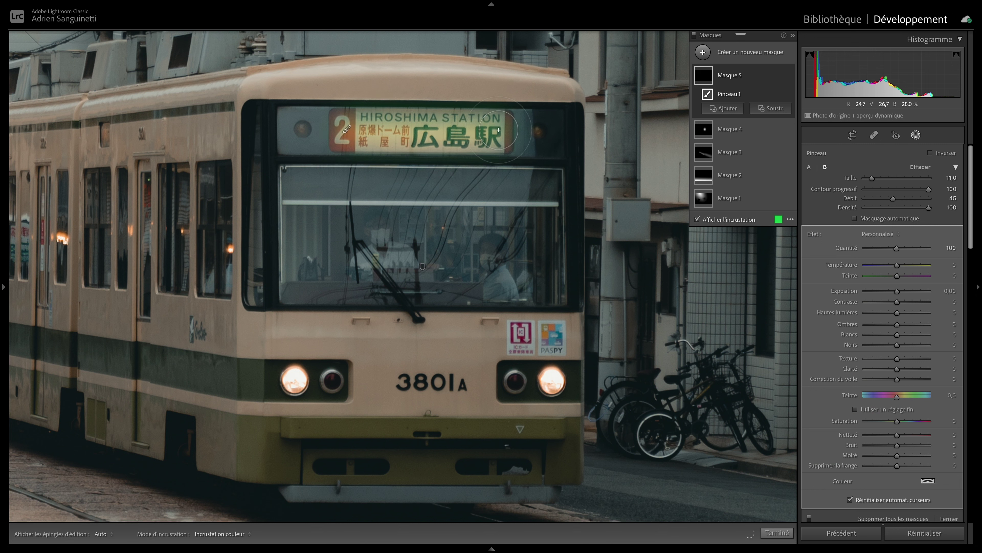
left_click_drag(893, 198, 932, 198)
left_click_drag(347, 130, 496, 134)
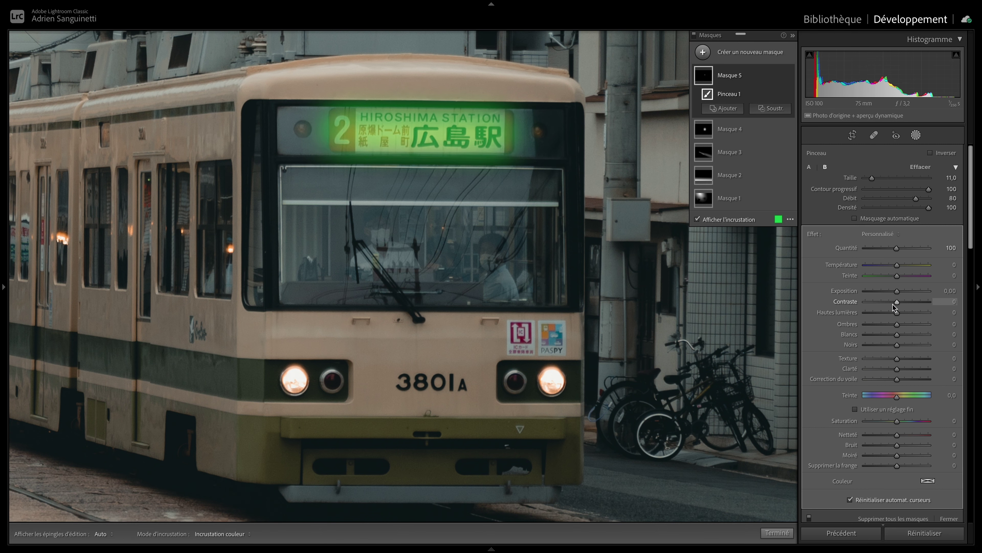
key("o")
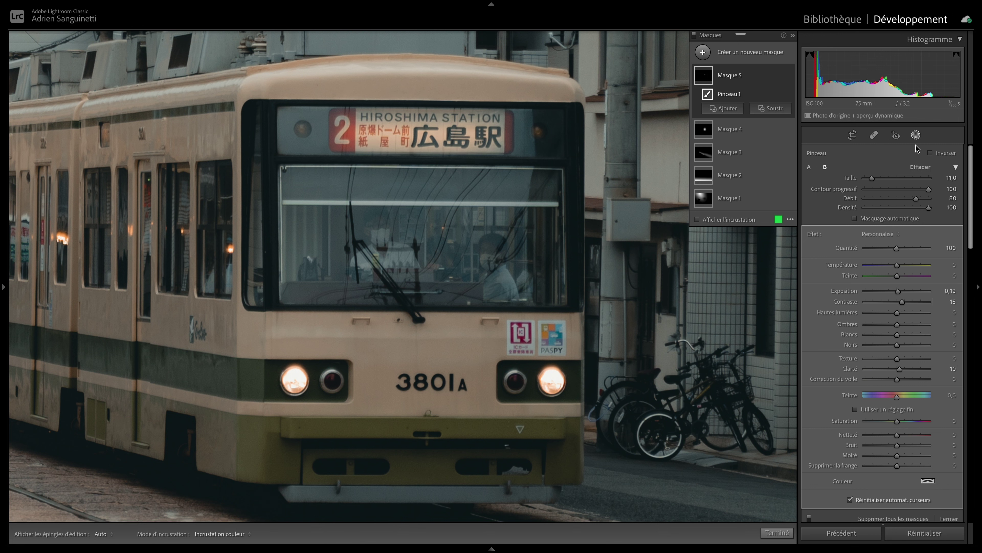
Step: Brush a second mask over the two figures behind the windshield with clarity 30
key("k")
key("h")
mouse_move(358, 260)
left_mouse_down()
mouse_move(399, 254)
mouse_move(377, 258)
mouse_move(380, 244)
left_mouse_up()
key("h")
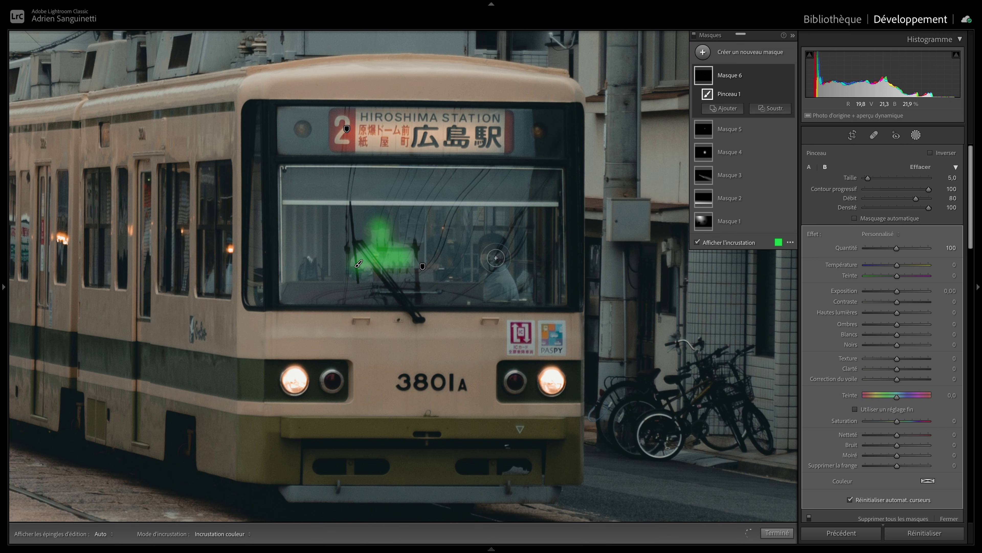
key("h")
left_click_drag(487, 246, 489, 281)
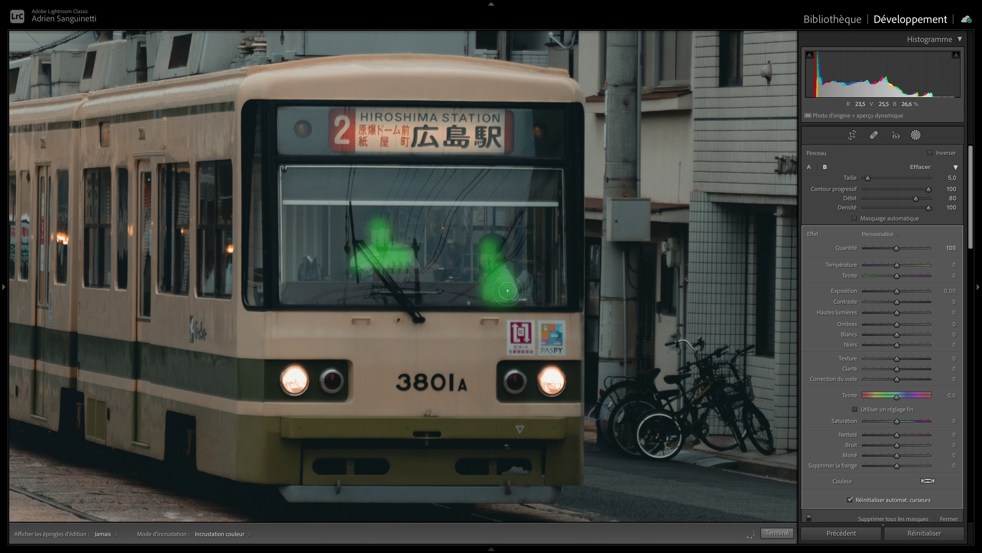
key("h")
left_click_drag(897, 369, 910, 375)
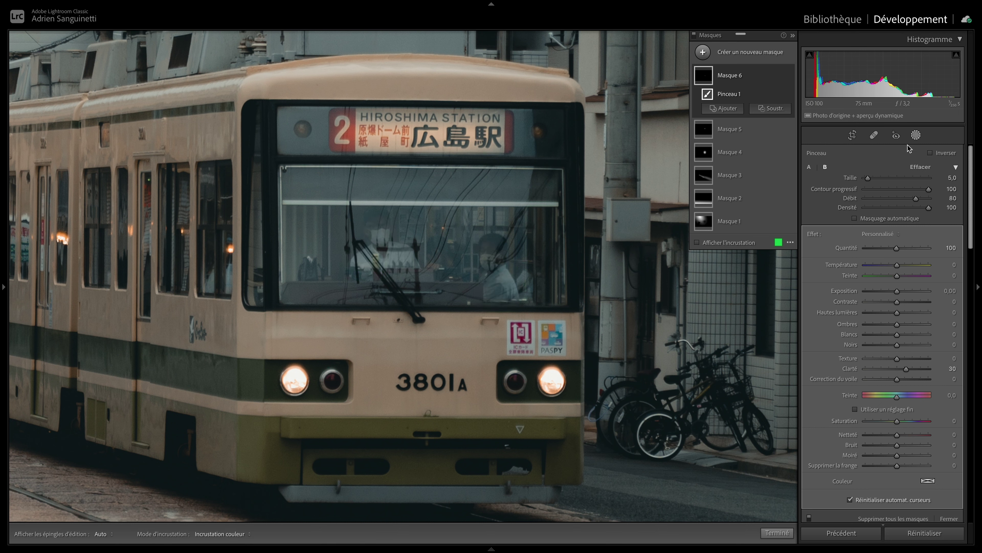
key("shift+w")
left_click(697, 301)
key("shift+w")
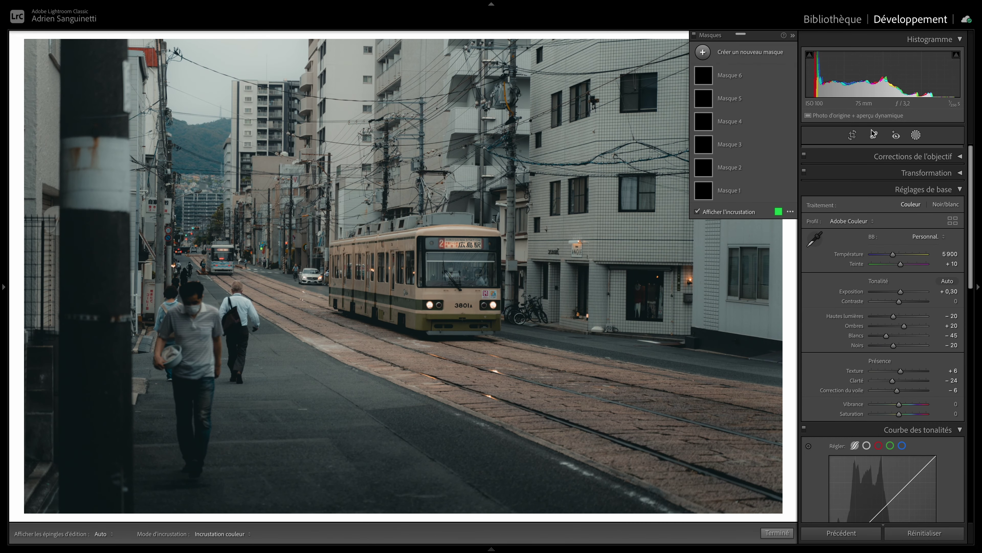
Step: Add a linear gradient over the lower-left foreground with exposure −0,10
left_click(694, 35)
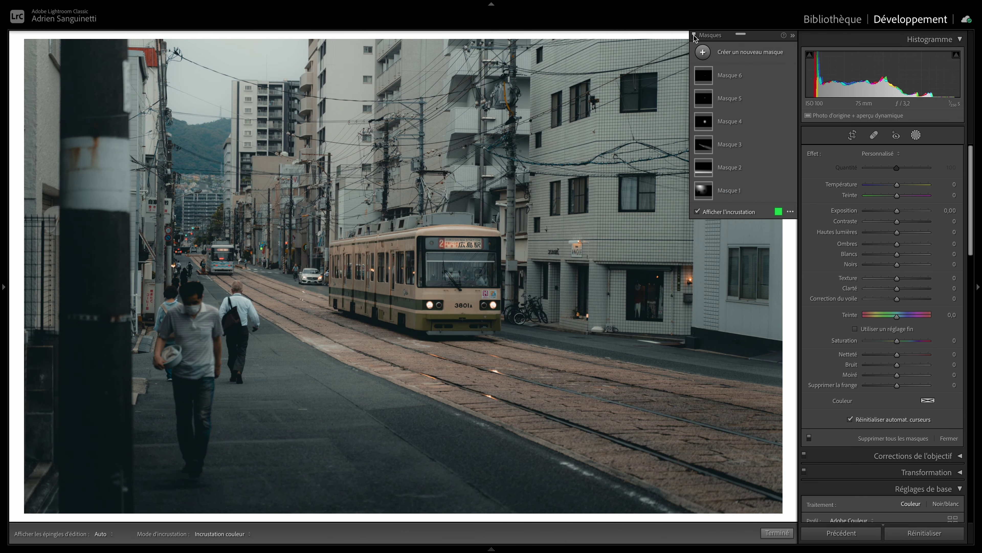
left_click(695, 35)
key("m")
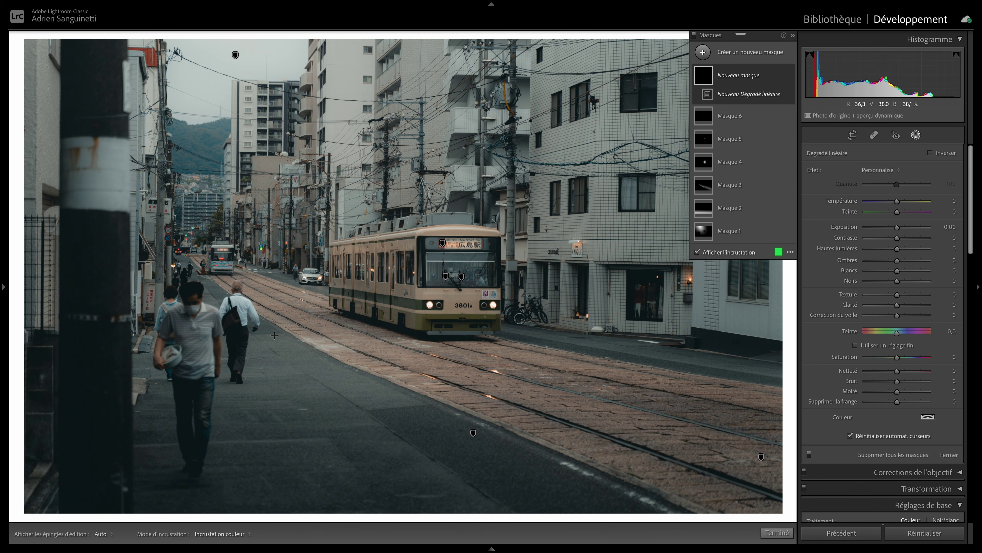
left_click_drag(276, 335, 337, 235)
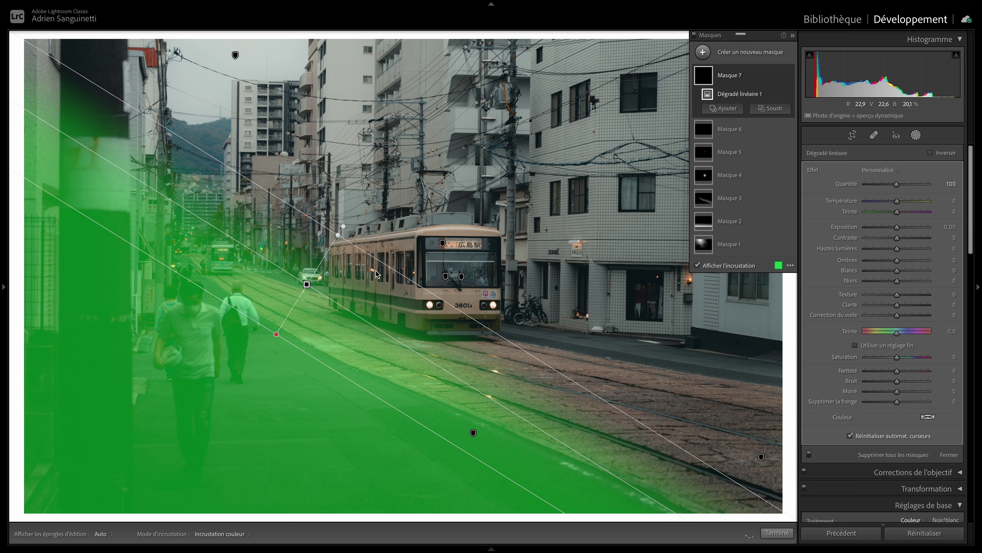
left_click(941, 224)
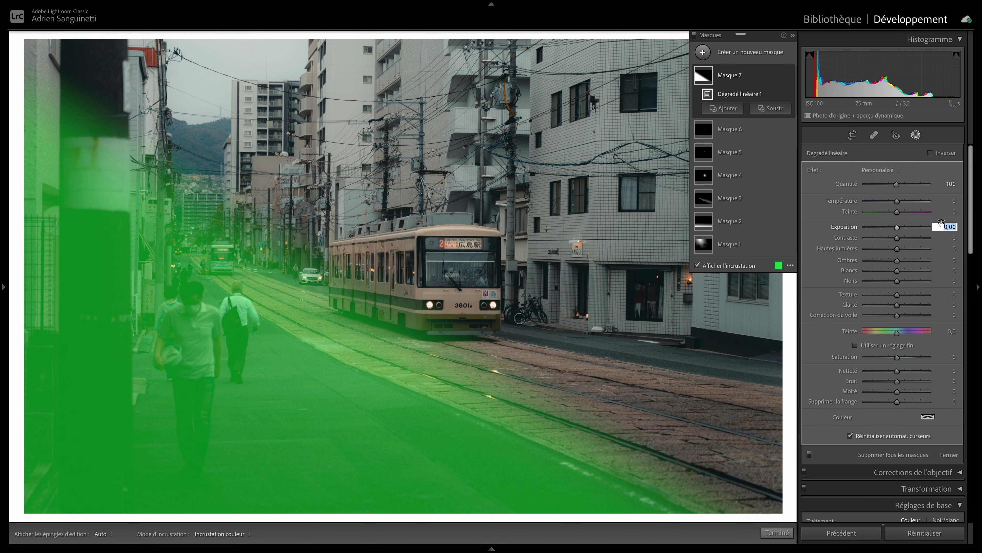
type("-0,1")
key("Return")
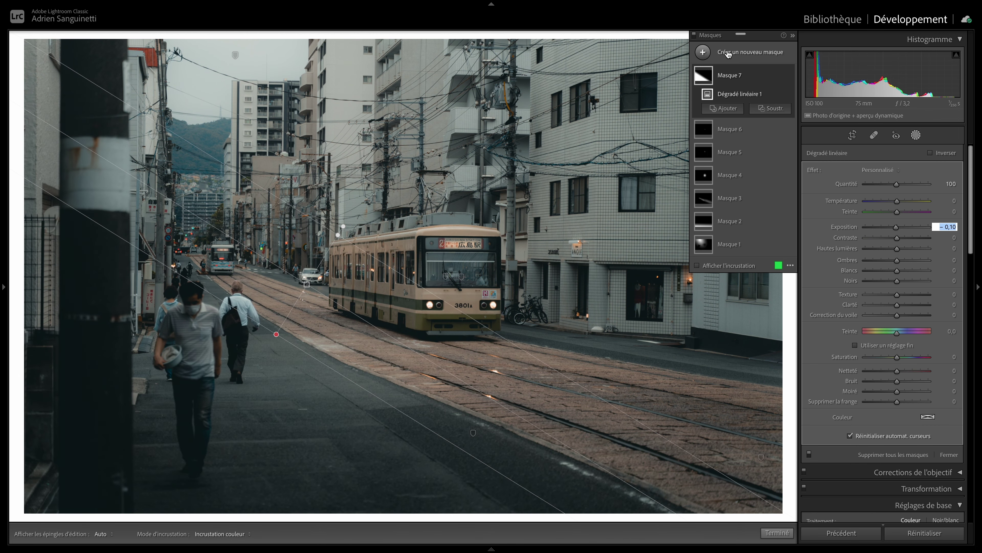
Step: Add a linear gradient darkening the right-hand buildings slightly, then compare before and after
left_click(702, 53)
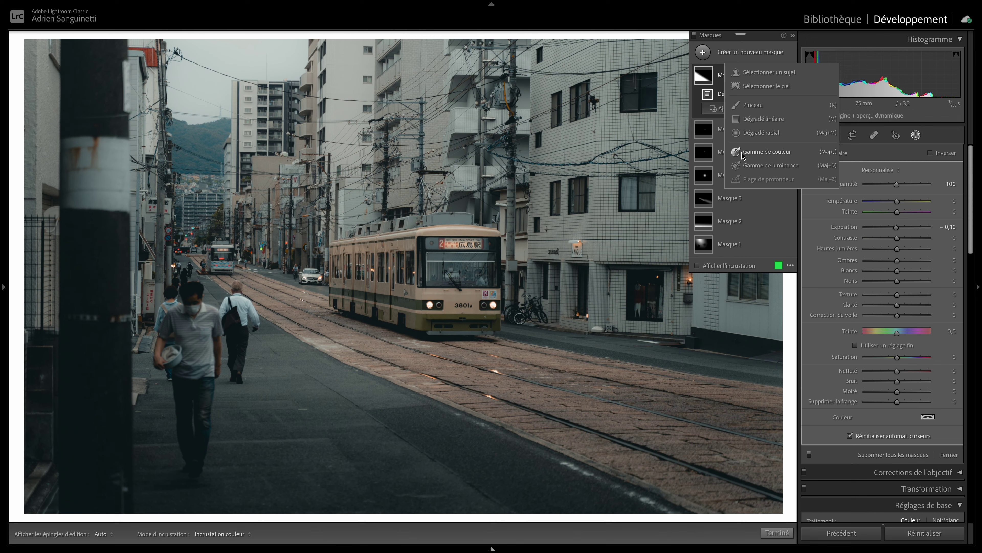
left_click(764, 118)
mouse_move(639, 108)
left_mouse_down()
mouse_move(507, 260)
mouse_move(526, 261)
left_mouse_up()
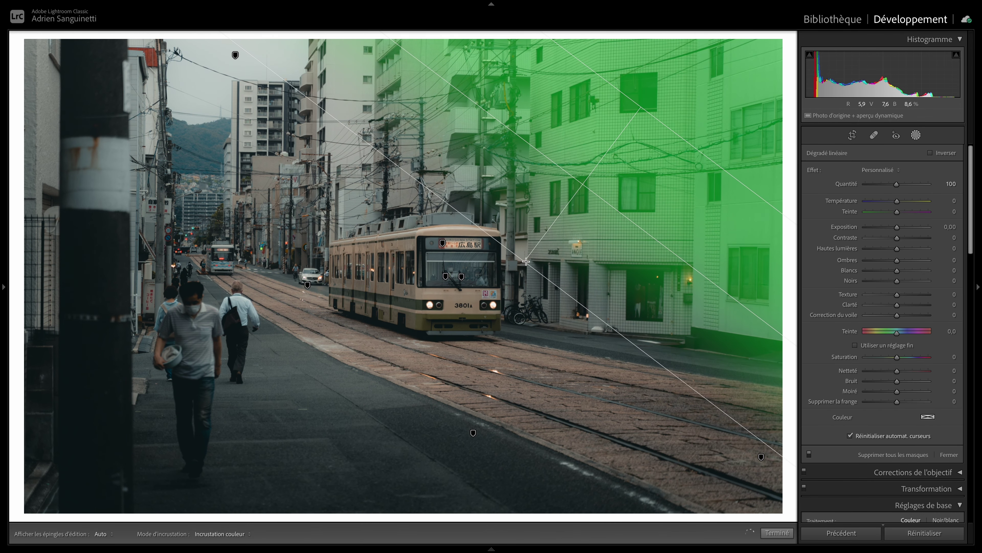
left_click_drag(526, 262, 544, 260)
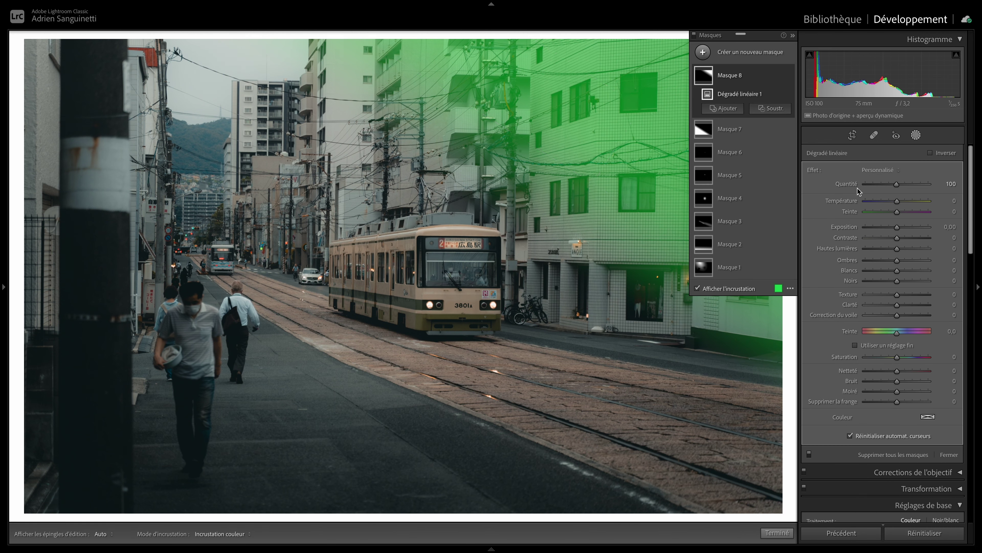
left_click(948, 226)
type("-0,1")
key("Return")
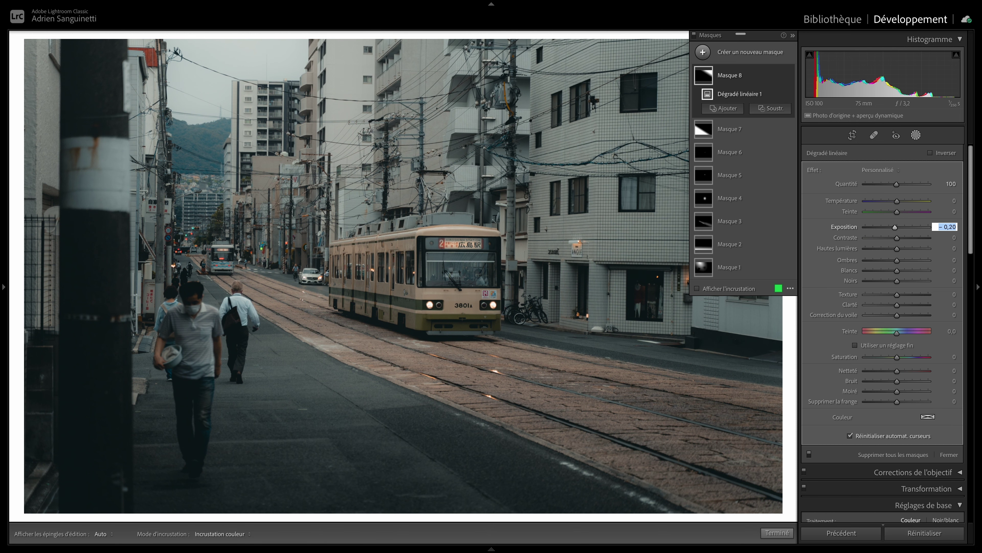
key("shift+w")
key("shift+w")
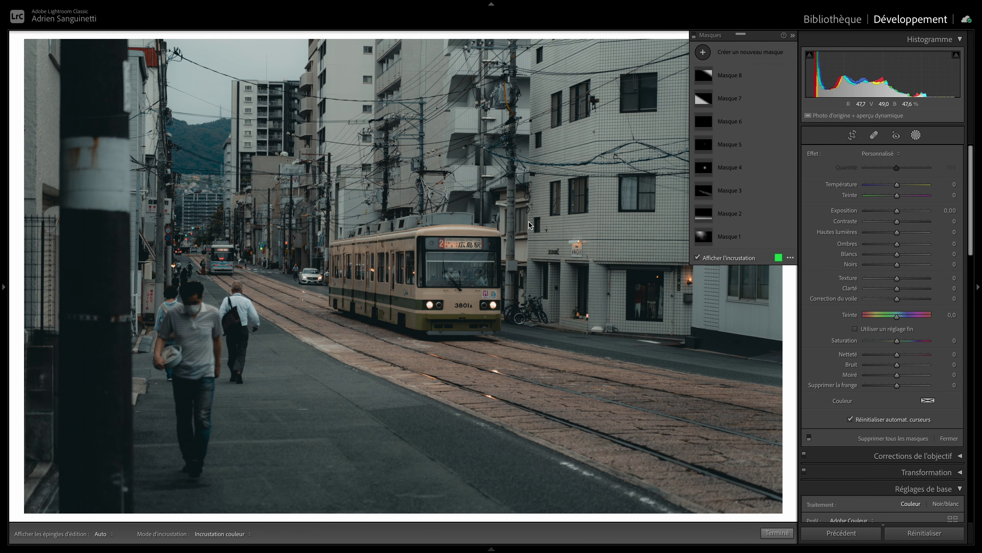
key("backslash")
key("backslash")
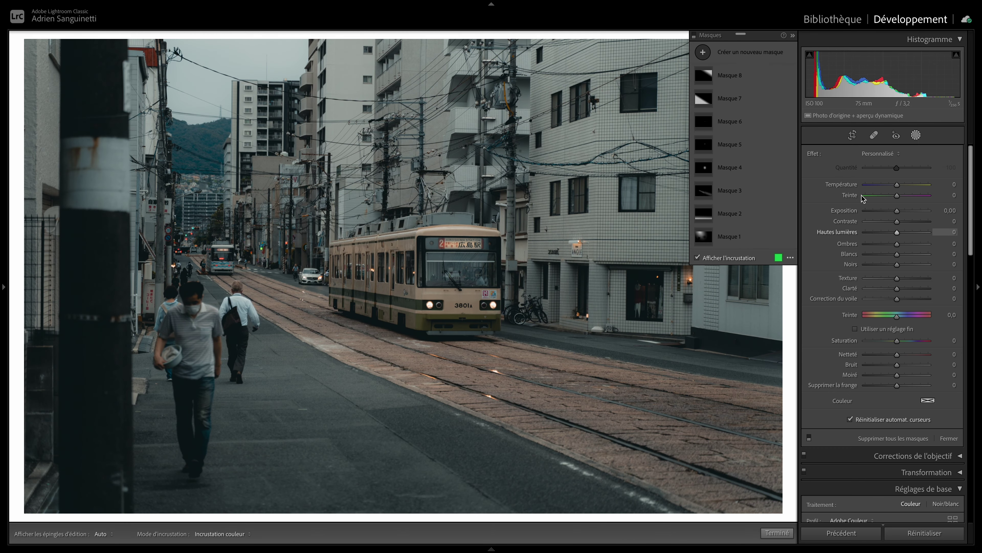
left_click(694, 36)
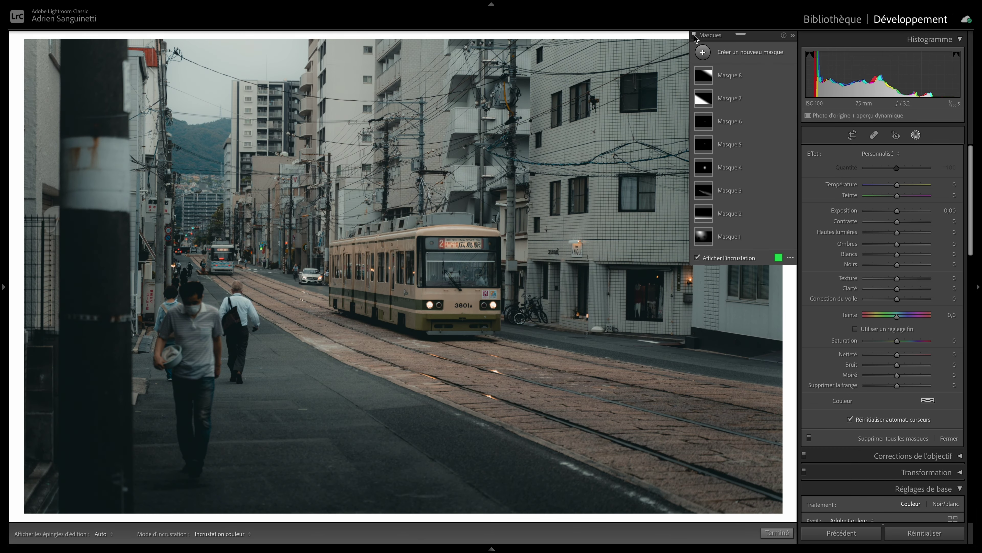
Step: Heal a spot on the dark pole along the photo's left edge
left_click(916, 135)
left_click(166, 391)
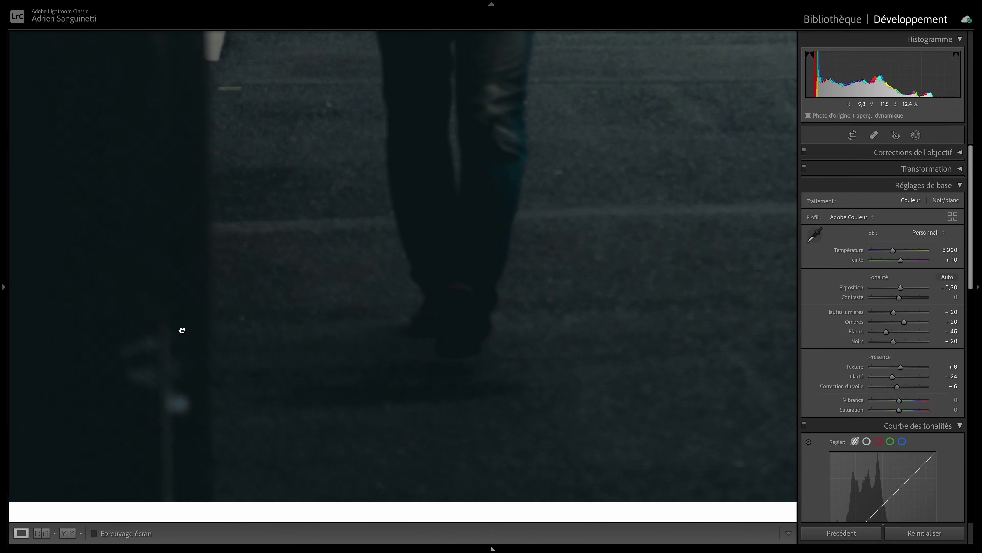
key("q")
left_click_drag(162, 300, 168, 410)
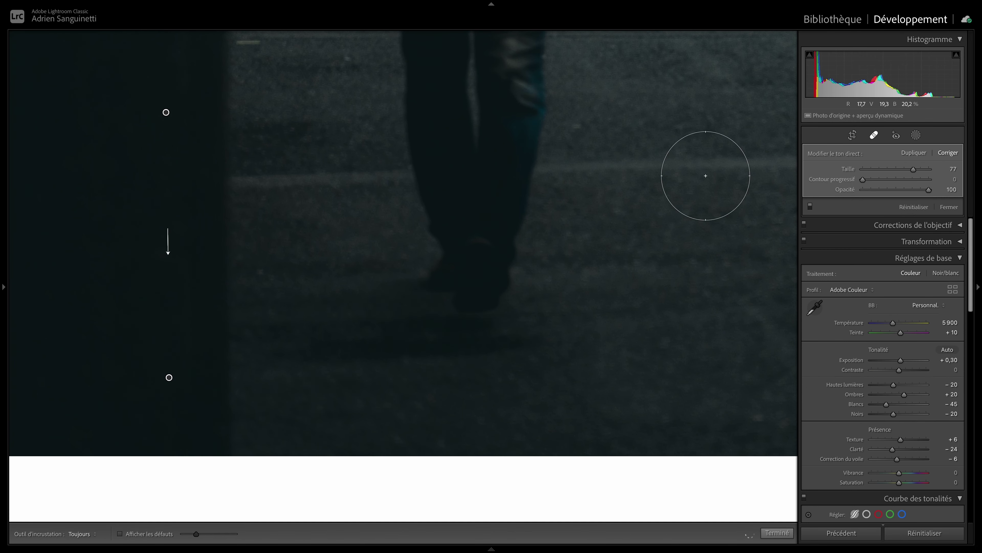
left_click(873, 135)
left_click(367, 343)
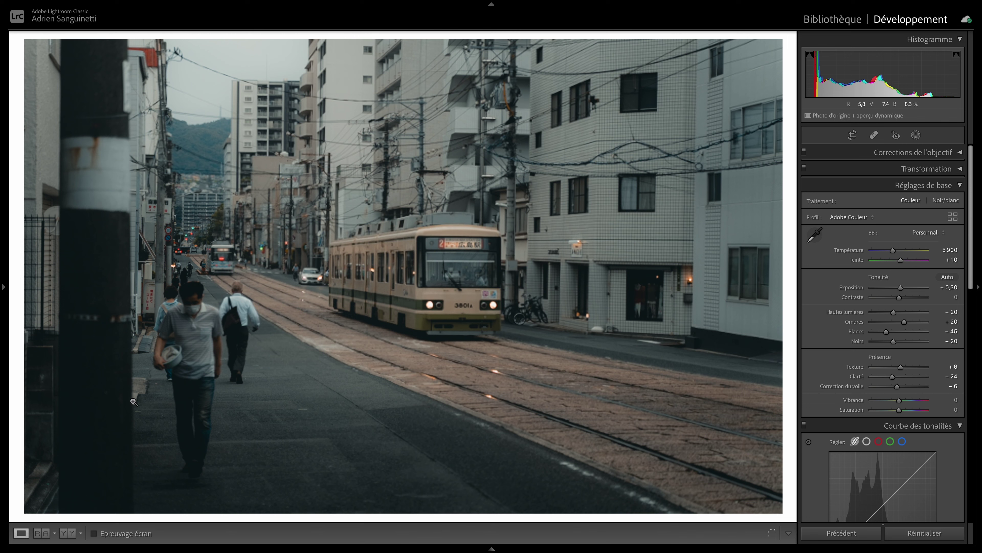
Step: Heal the bright spot and vertical streak on the dark wall beside the pole
left_click(42, 390)
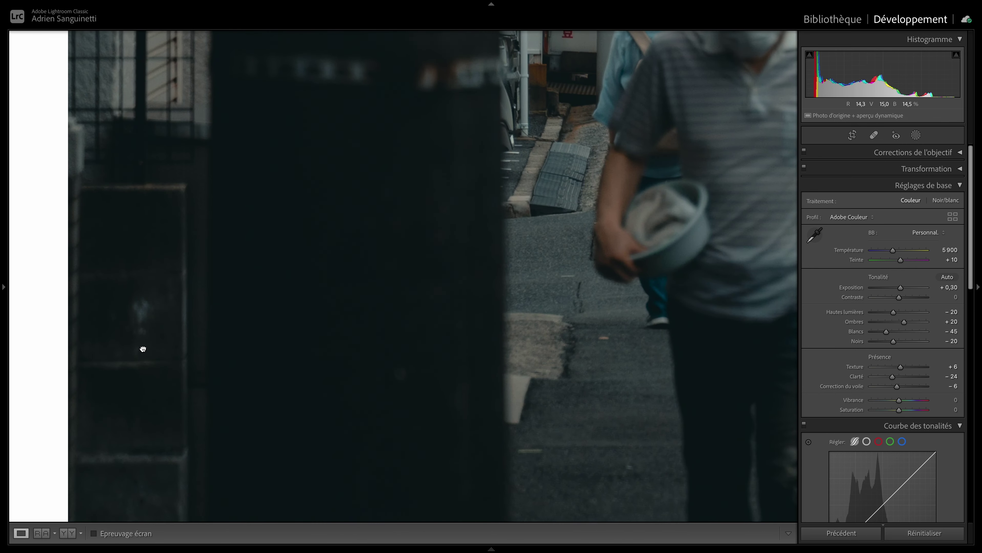
key("q")
left_click_drag(142, 311, 143, 321)
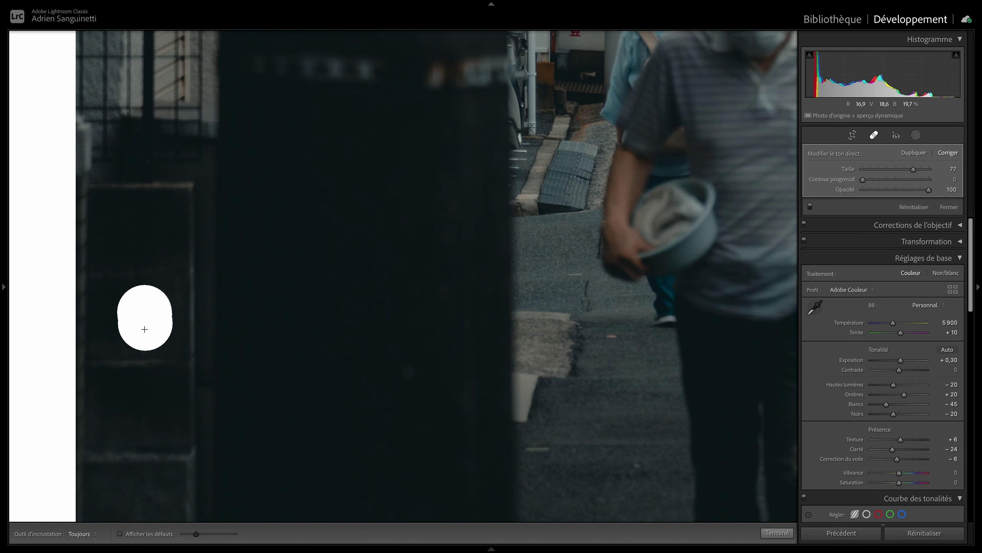
left_click_drag(172, 228, 152, 235)
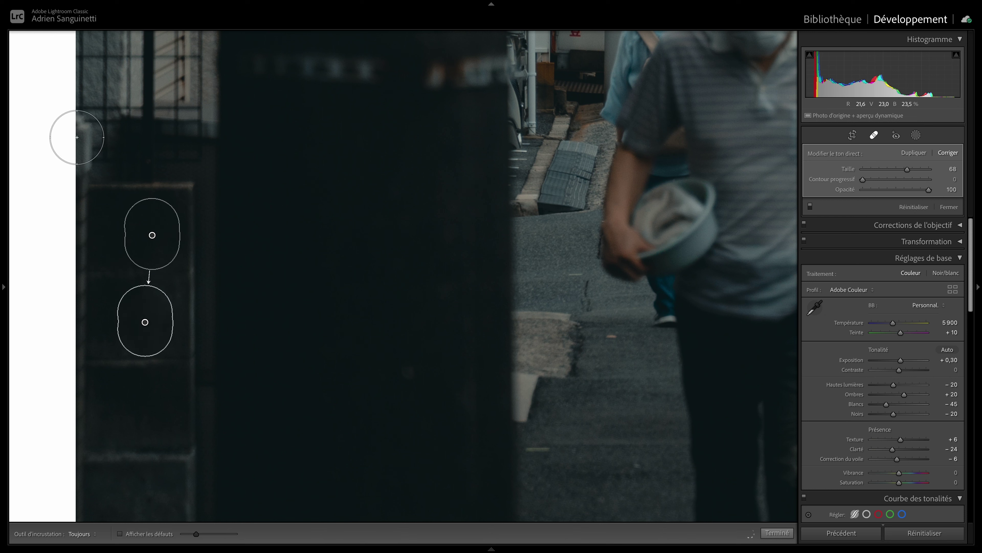
left_click_drag(76, 137, 77, 397)
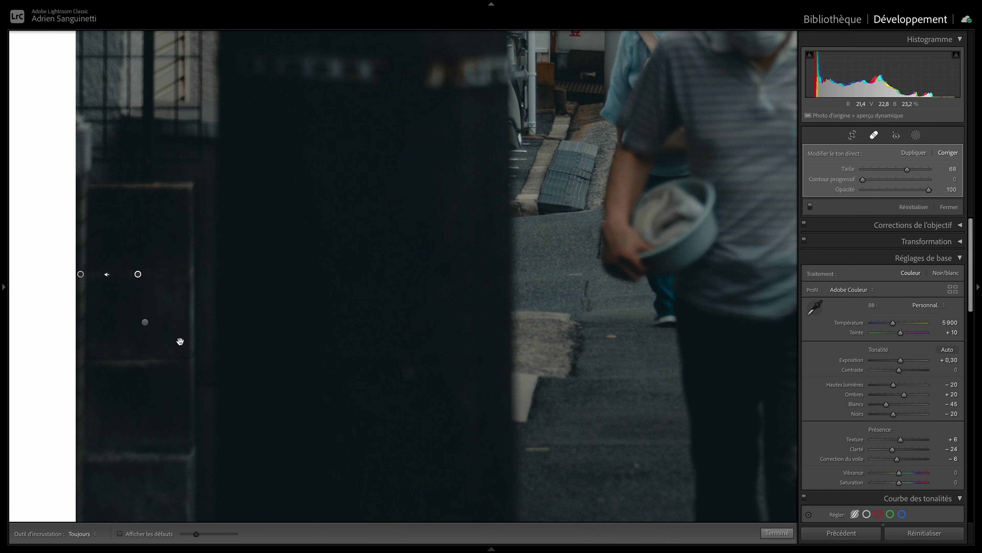
key("q")
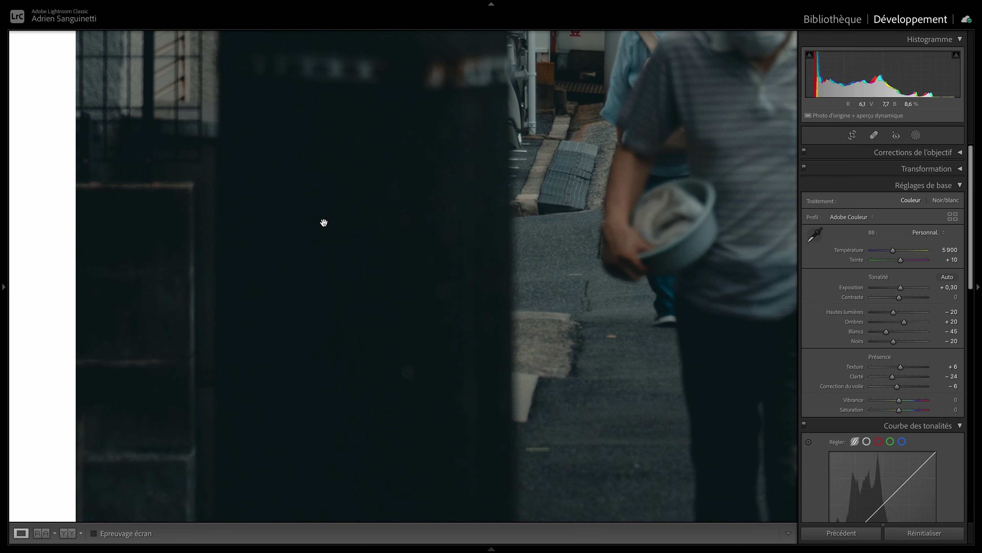
left_click(324, 223)
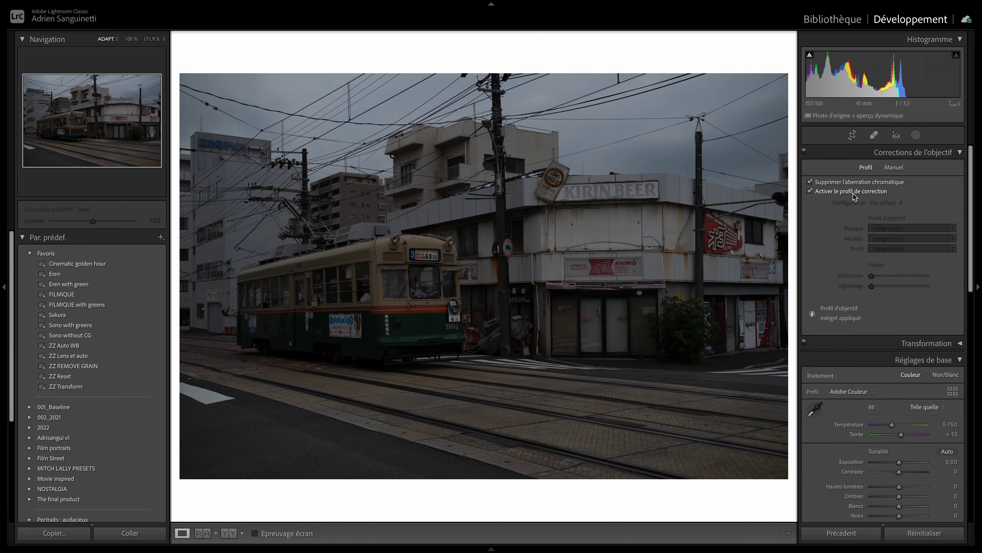
Step: Enable lens profile corrections for the KIRIN BEER tram photo
left_click(853, 192)
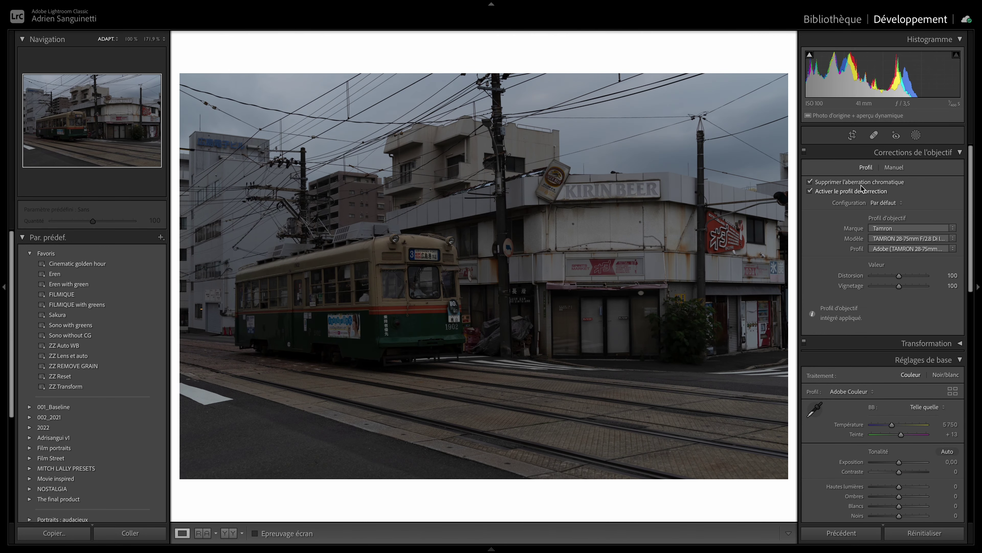
Step: Raise exposure to +1,20 and try Upright Auto and Full before switching it off
left_click(914, 152)
left_click(920, 169)
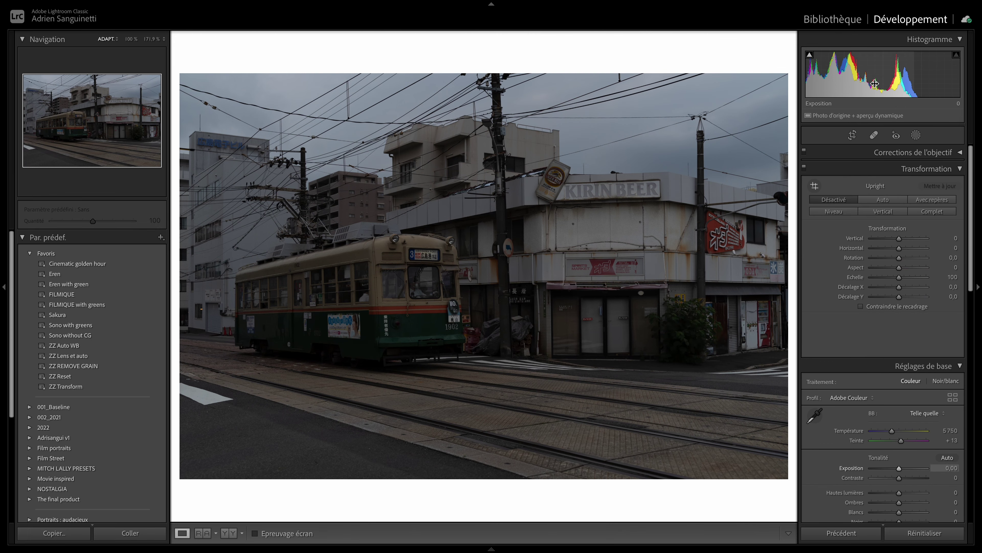
left_click_drag(860, 81, 902, 80)
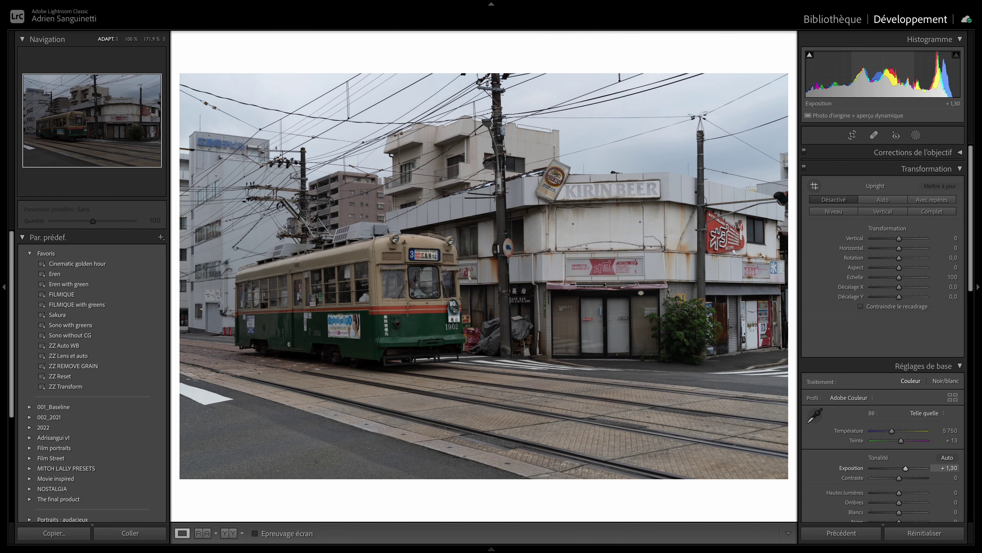
left_click(893, 201)
left_click(922, 211)
left_click(836, 202)
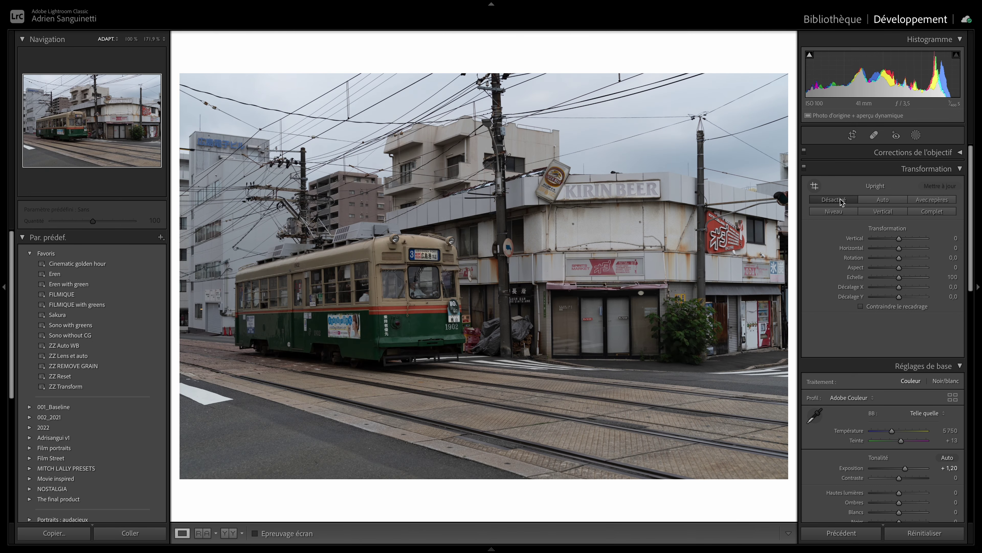
Step: Straighten the buildings with Guided Upright using two vertical guides and a roofline guide
left_click(815, 185)
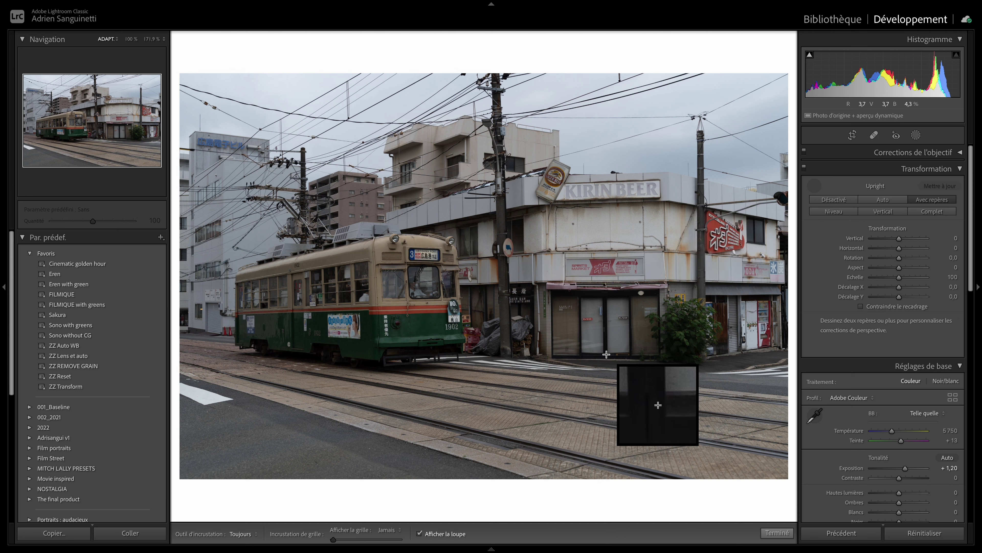
left_click_drag(605, 355, 604, 187)
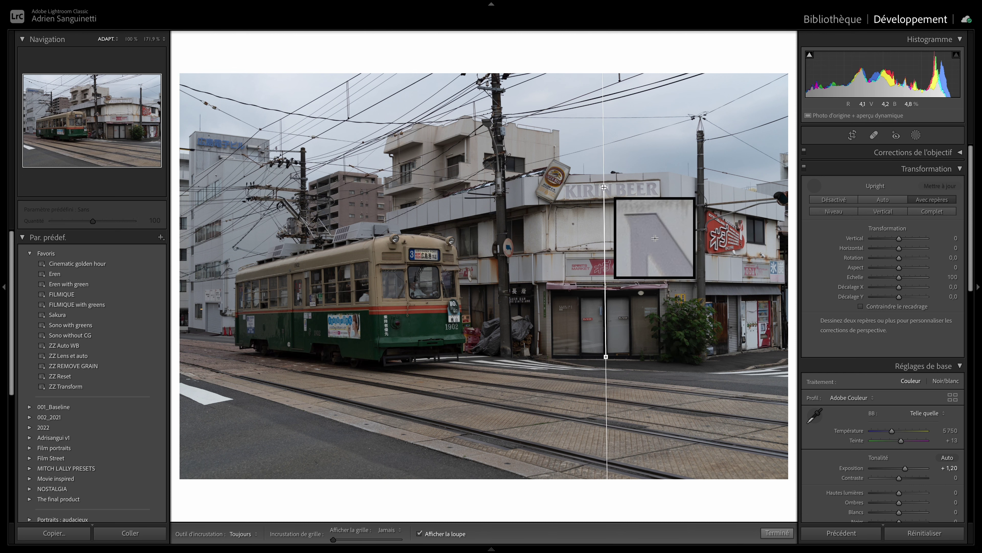
left_click_drag(604, 188, 603, 187)
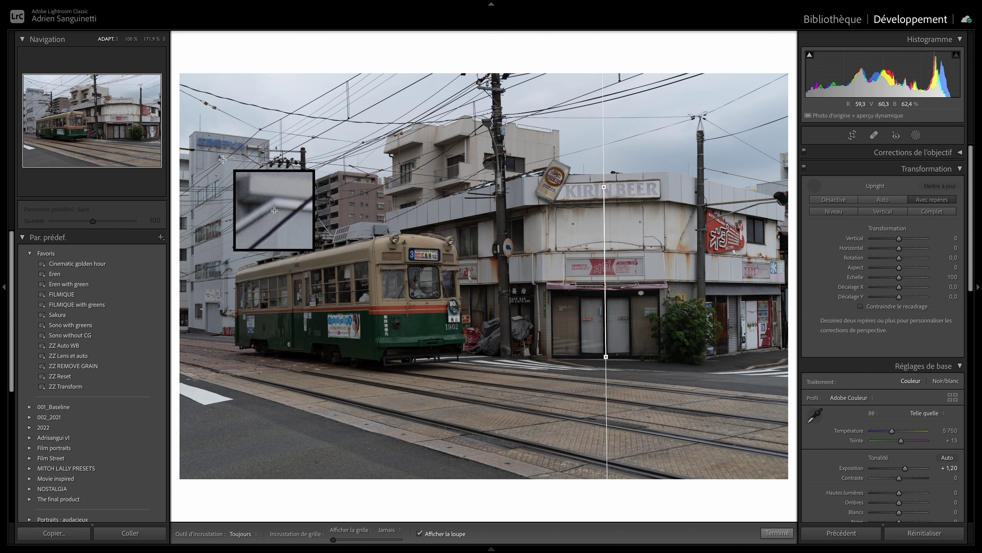
left_click_drag(223, 158, 222, 326)
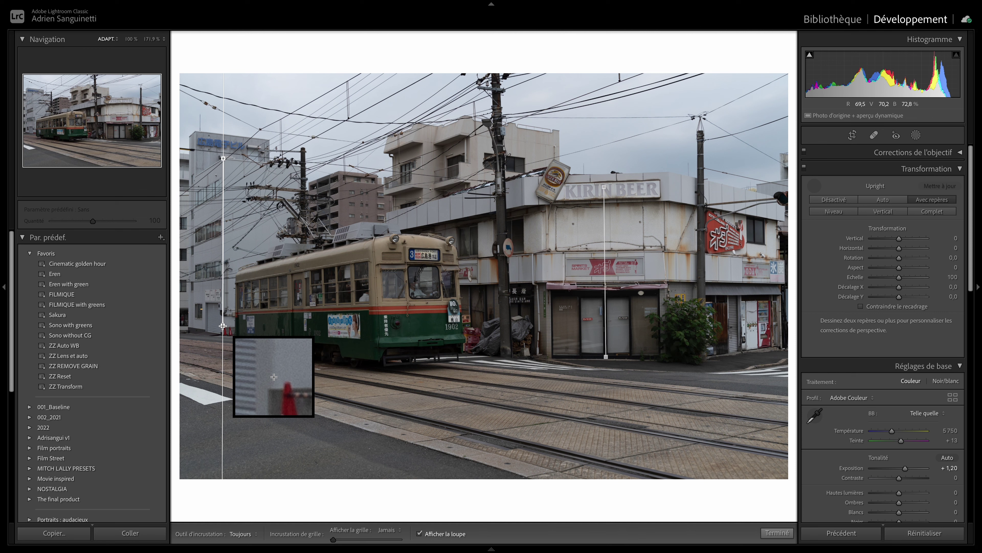
left_click_drag(223, 326, 221, 327)
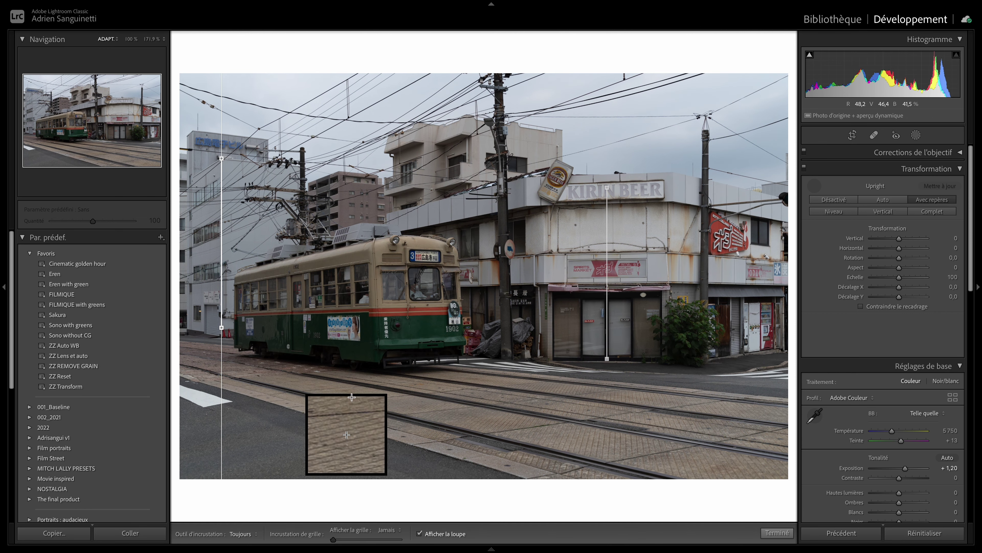
left_click_drag(527, 177, 675, 173)
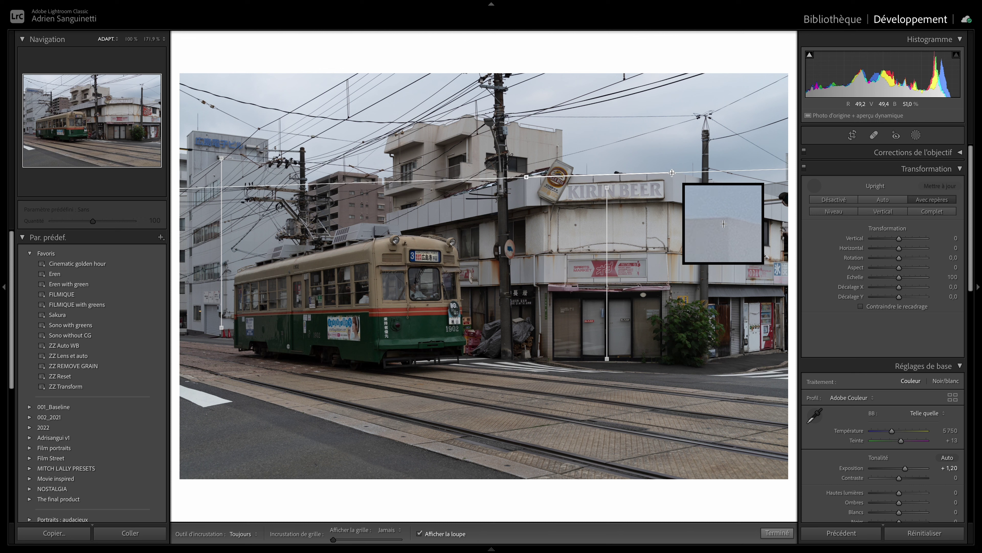
left_click_drag(674, 173, 672, 171)
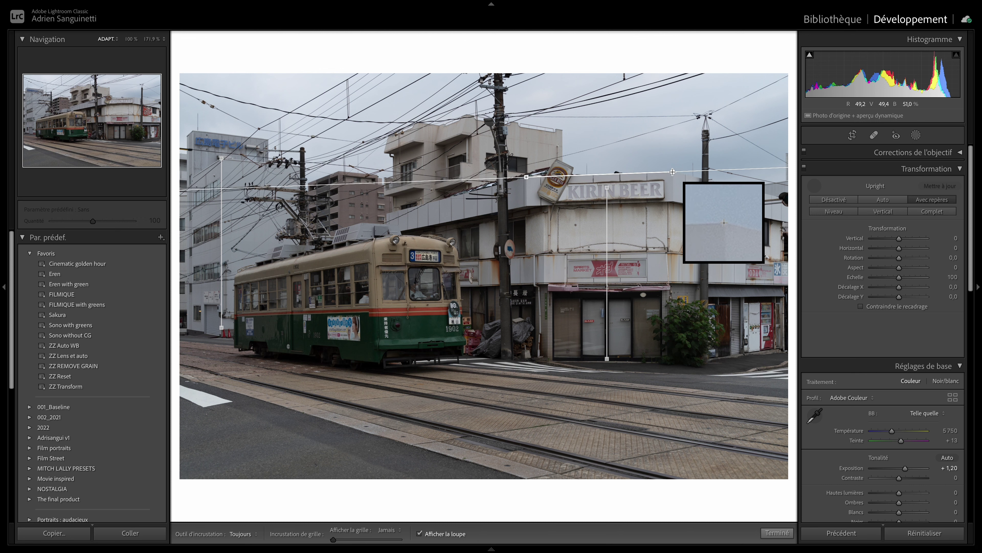
left_click_drag(672, 171, 672, 172)
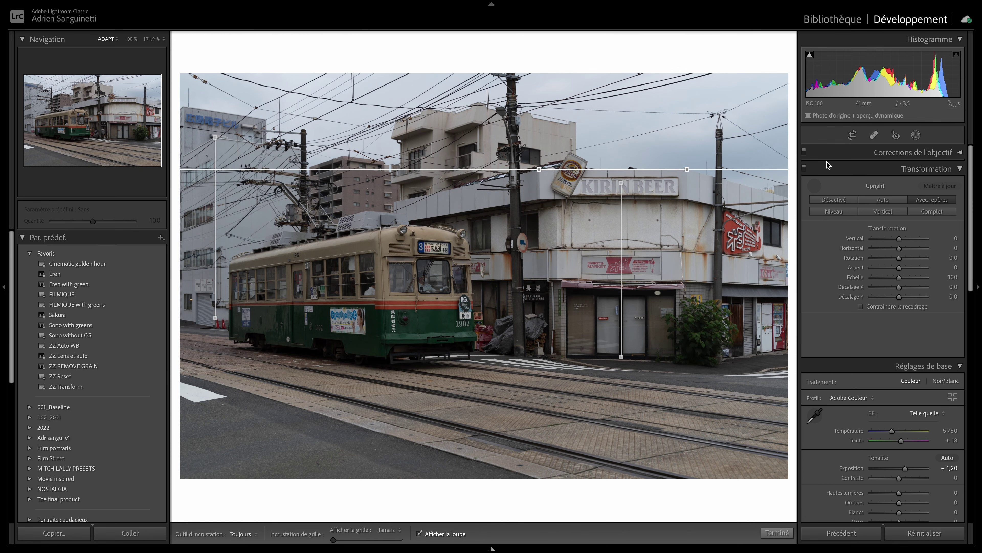
left_click(815, 185)
left_click(804, 167)
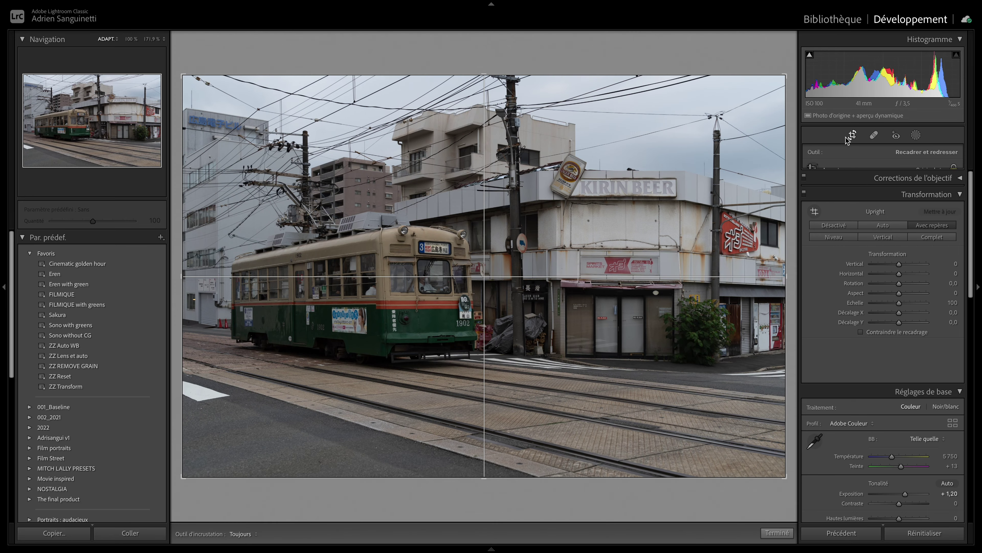
left_click(853, 136)
Step: Crop the second tram photo to a 16 x 10 aspect ratio
left_click(923, 170)
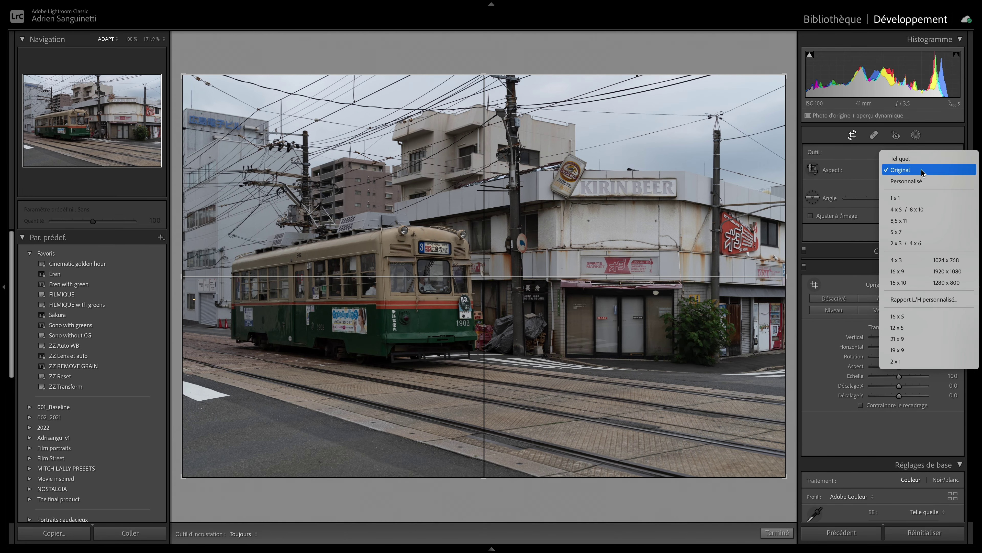
left_click(944, 283)
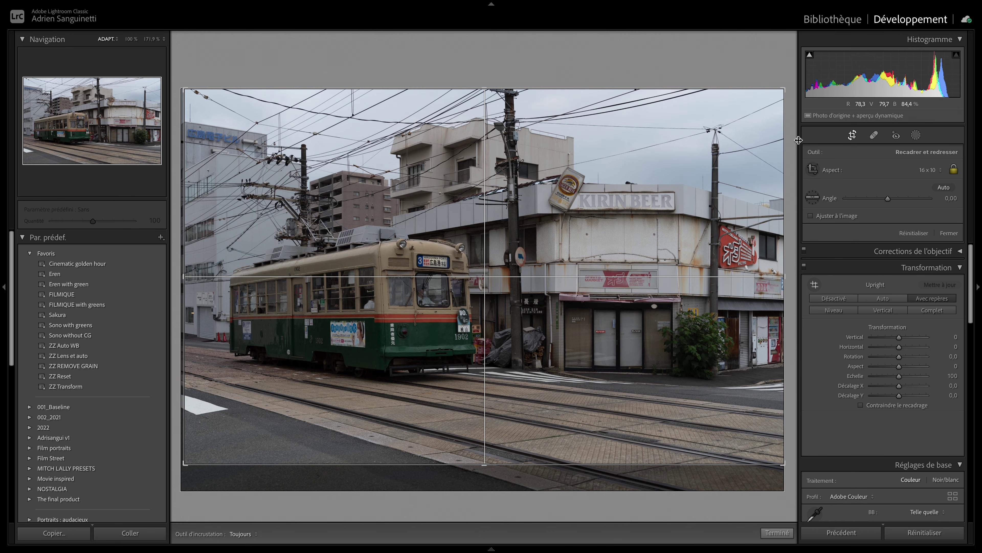
left_click(853, 135)
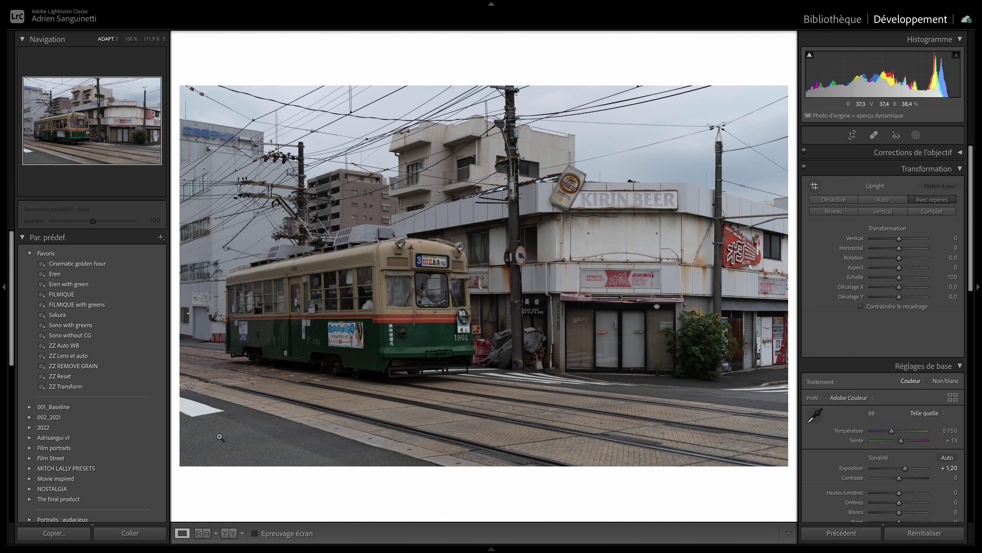
Step: Apply the Cinematic golden hour preset and reset its highlights and shadows to zero
left_click(902, 169)
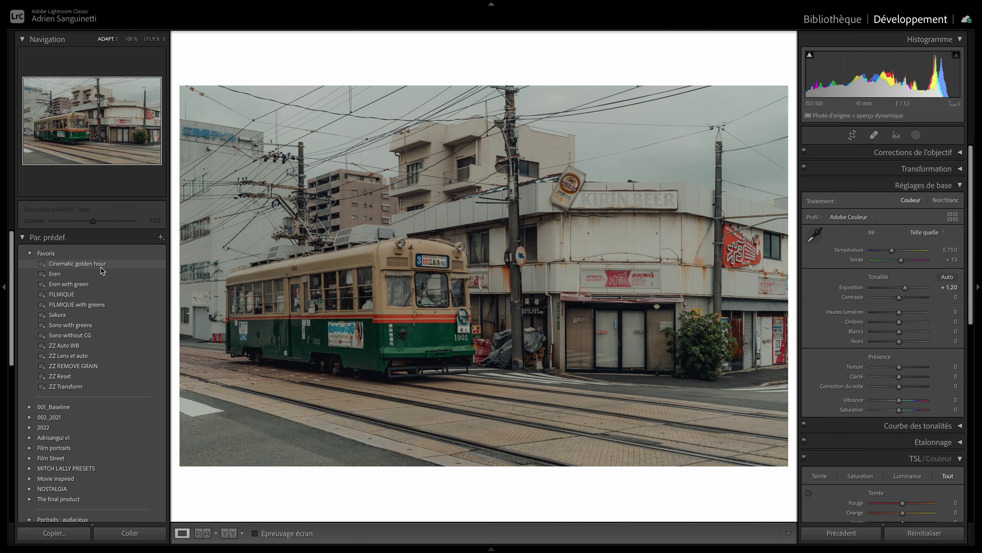
left_click(77, 264)
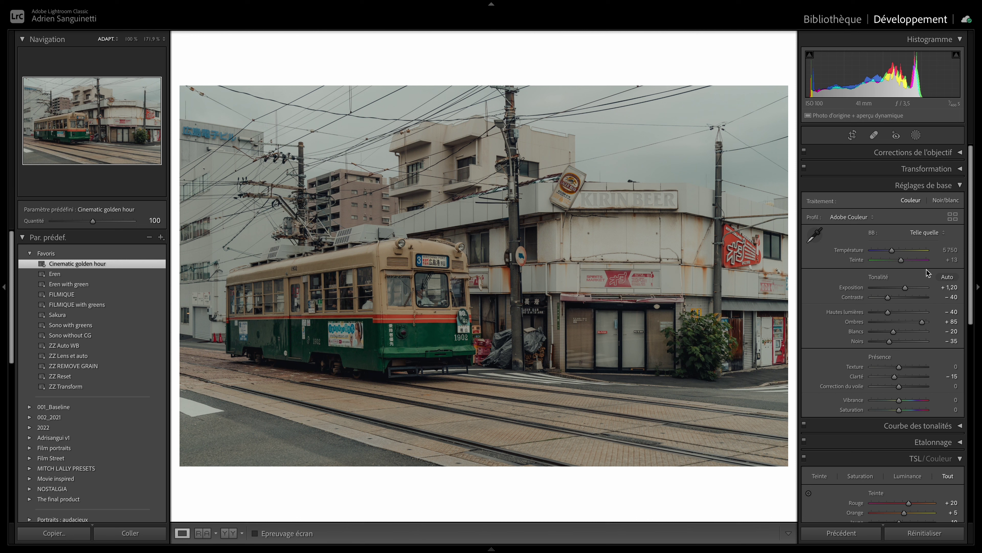
double_click(854, 312)
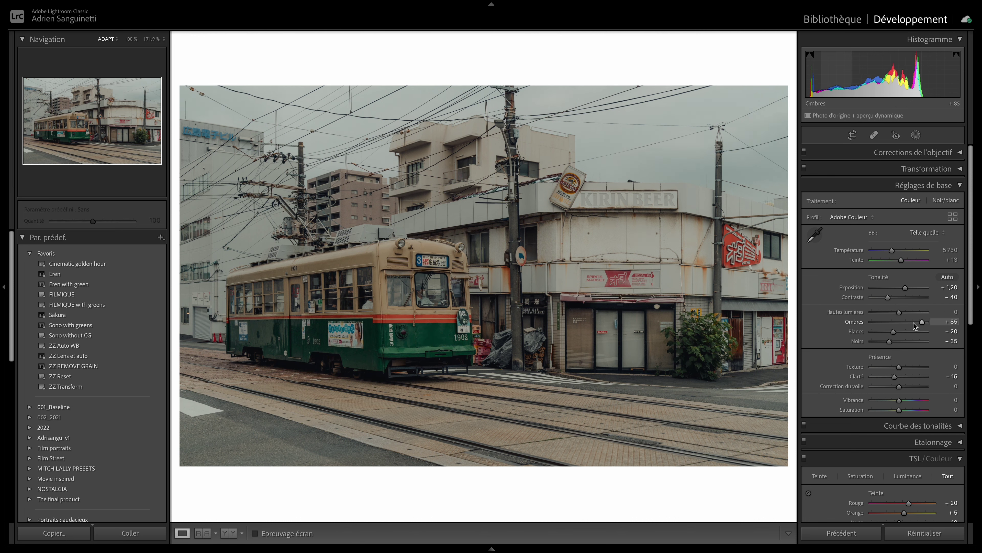
double_click(854, 321)
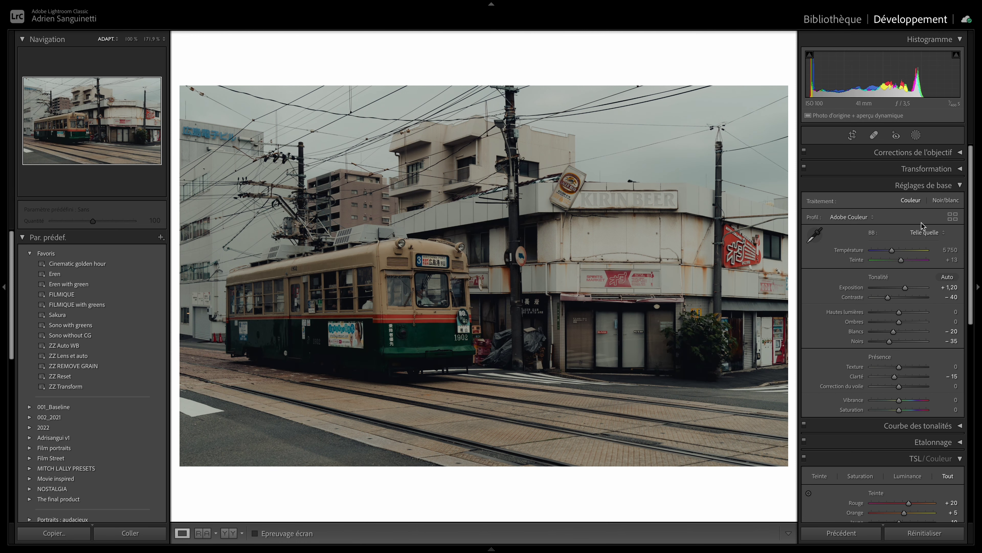
Step: Set white balance to Daylight and pull highlights back to about −20
left_click(925, 232)
left_click(928, 255)
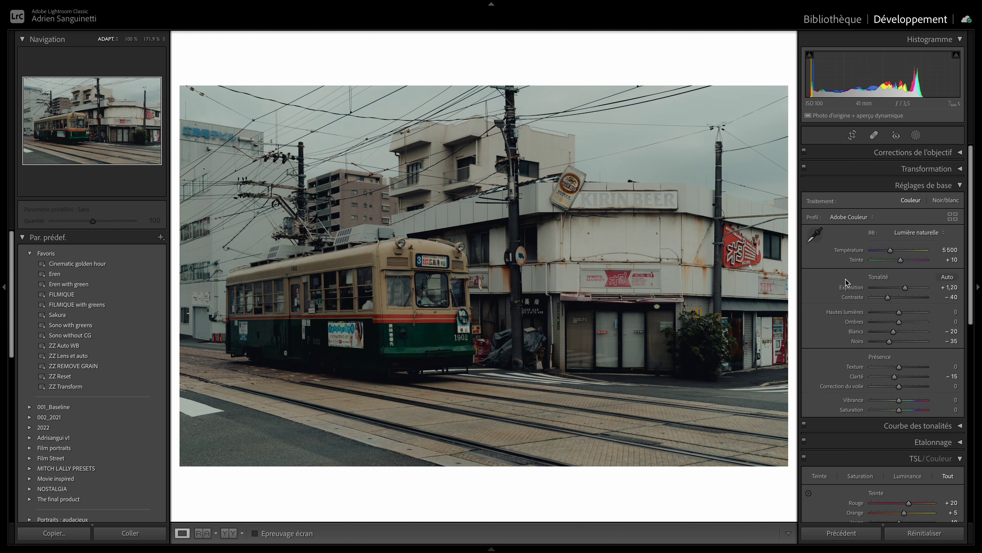
mouse_move(885, 316)
left_mouse_down()
mouse_move(894, 342)
mouse_move(906, 324)
left_mouse_up()
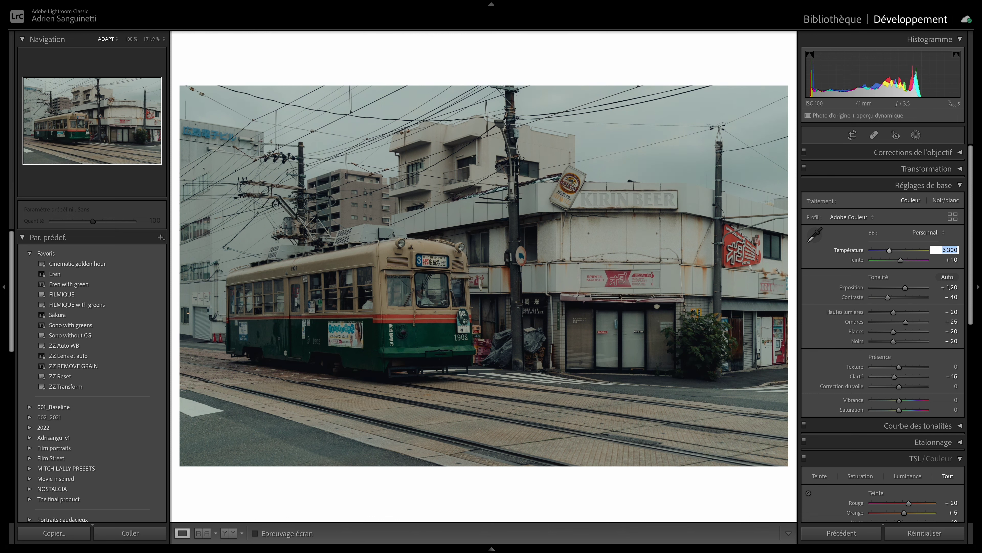
scroll(850, 388, "down", 2)
Step: Darken the tone curve's darks to −9, adjust its shadows, and lift the black point
left_click(850, 389)
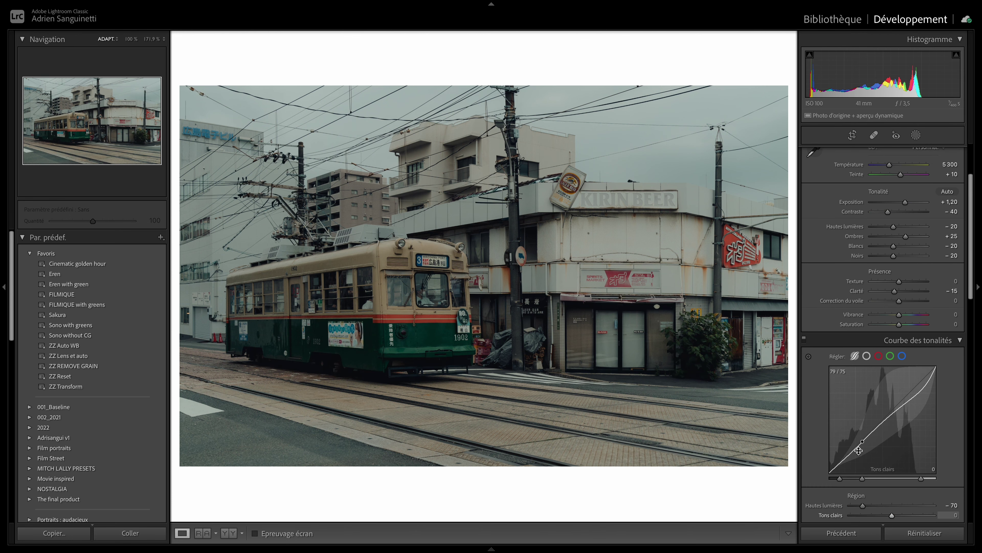
scroll(857, 397, "down", 4)
double_click(888, 457)
left_click_drag(892, 457, 889, 459)
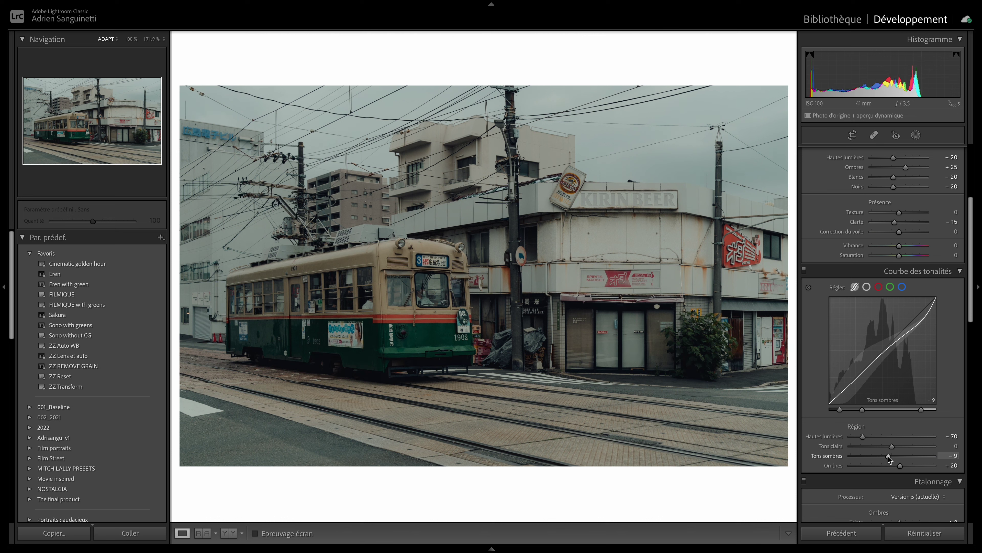
double_click(900, 466)
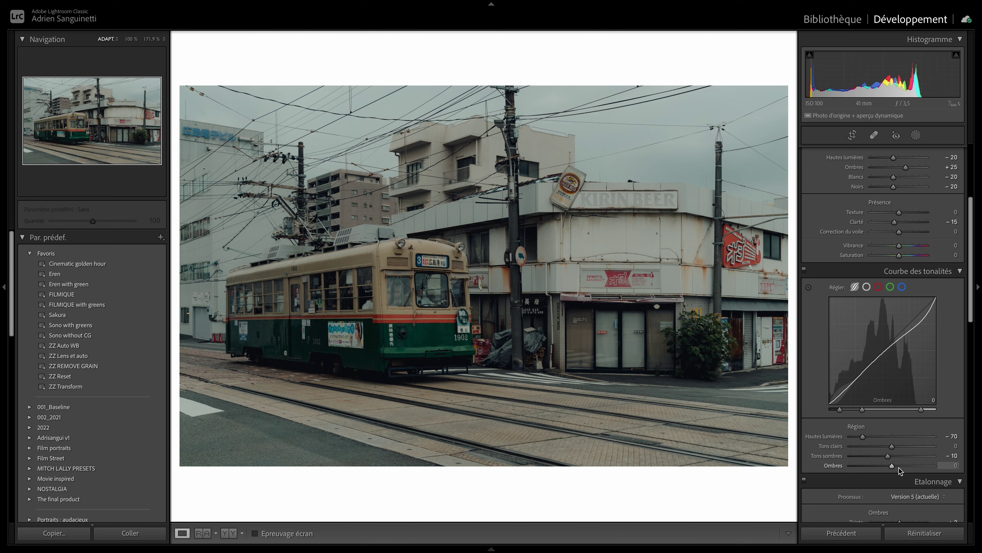
mouse_move(892, 465)
left_mouse_down()
mouse_move(867, 466)
mouse_move(944, 466)
mouse_move(893, 466)
left_mouse_up()
left_click(867, 287)
left_click_drag(838, 396, 838, 396)
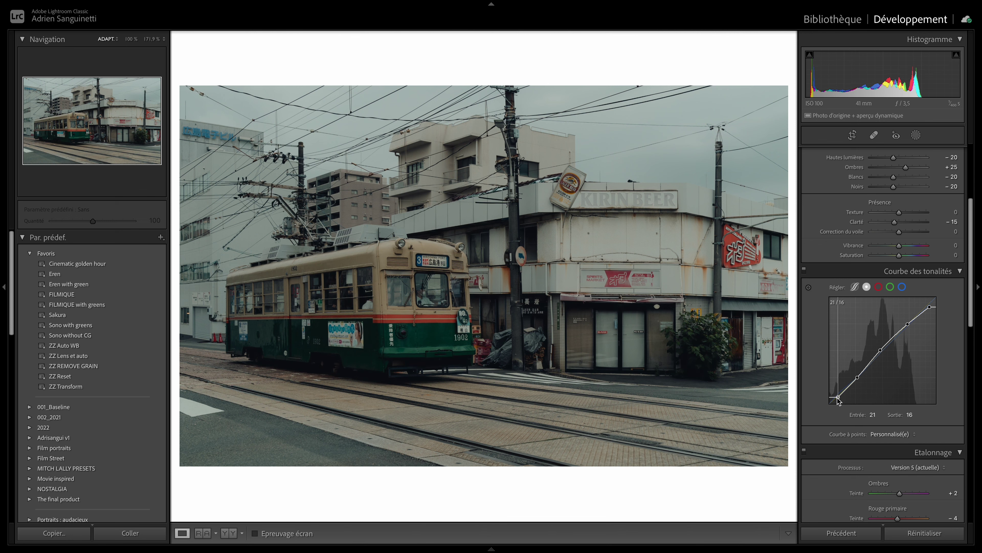
left_click(926, 273)
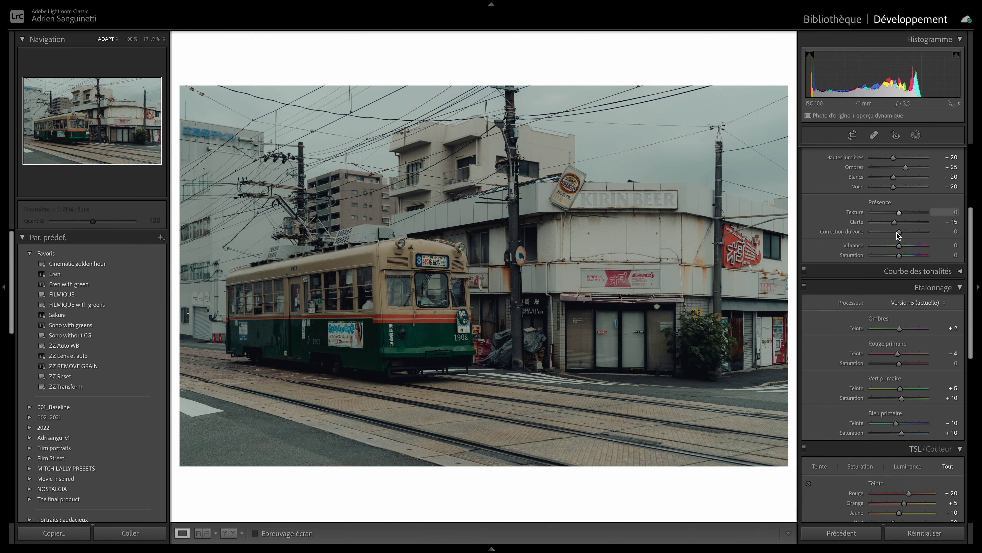
Step: Set the white balance temperature to 5100
scroll(936, 267, "up", 5)
type("5100")
key("Return")
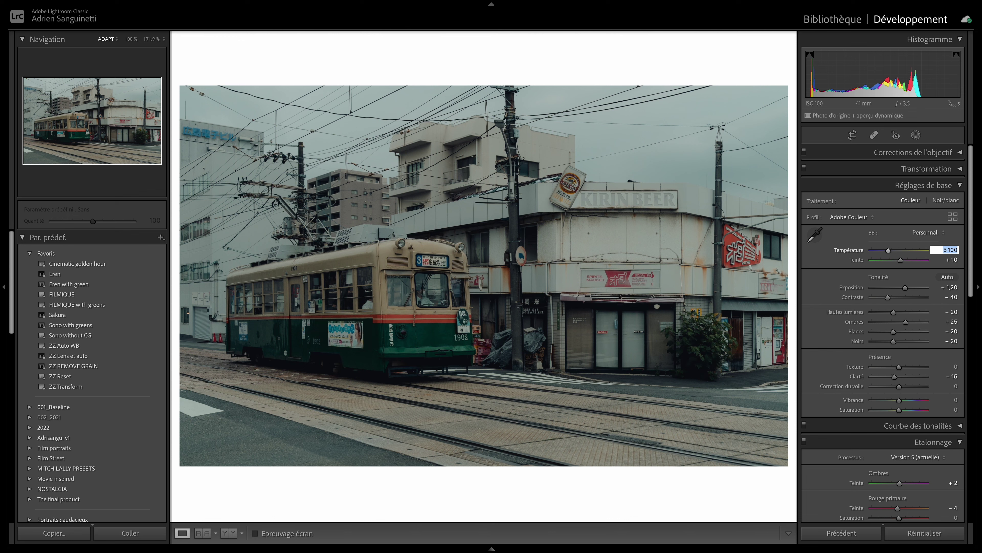
Step: Mask the tram as subject, then add a second subject mask minus a linear gradient
left_click(916, 136)
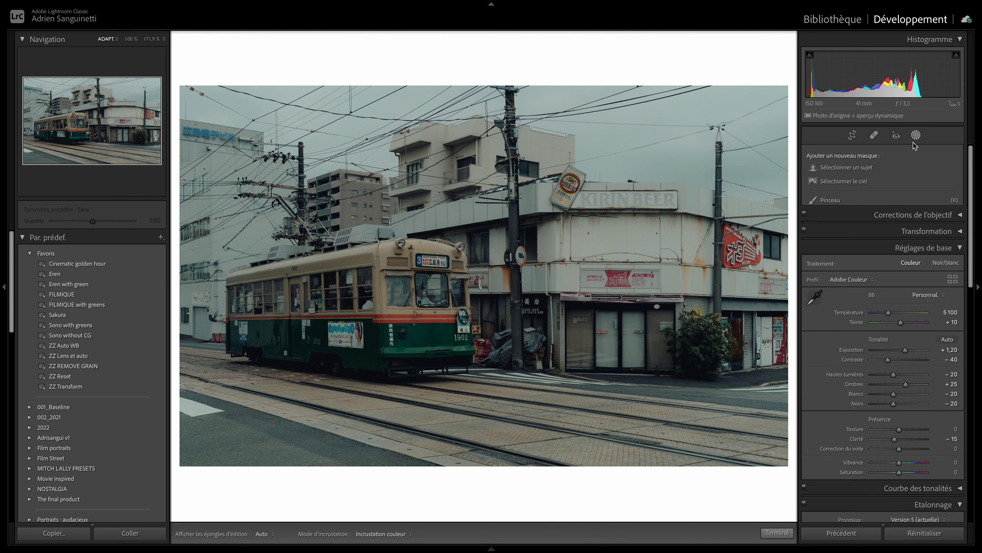
left_click(854, 168)
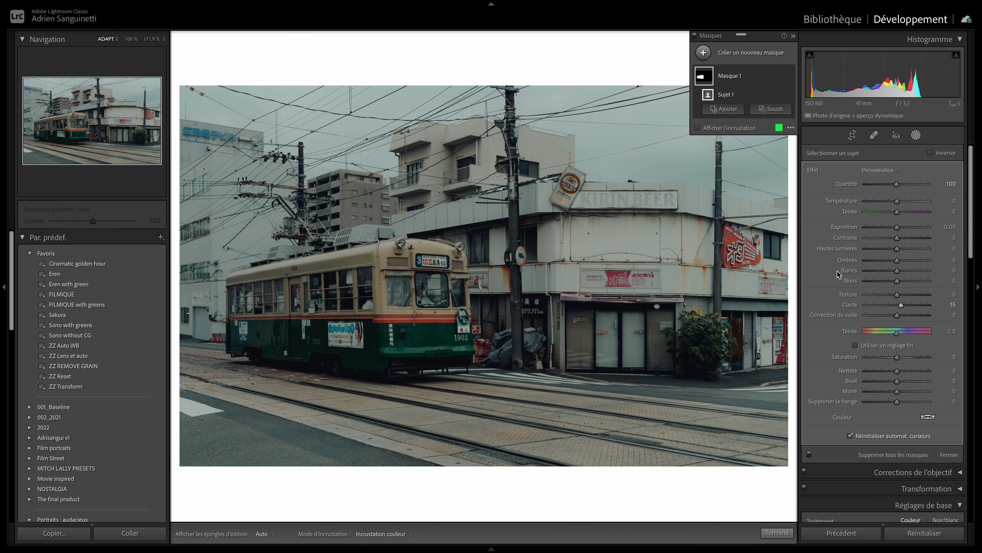
left_click(704, 52)
left_click(758, 83)
left_click(760, 112)
left_click(777, 196)
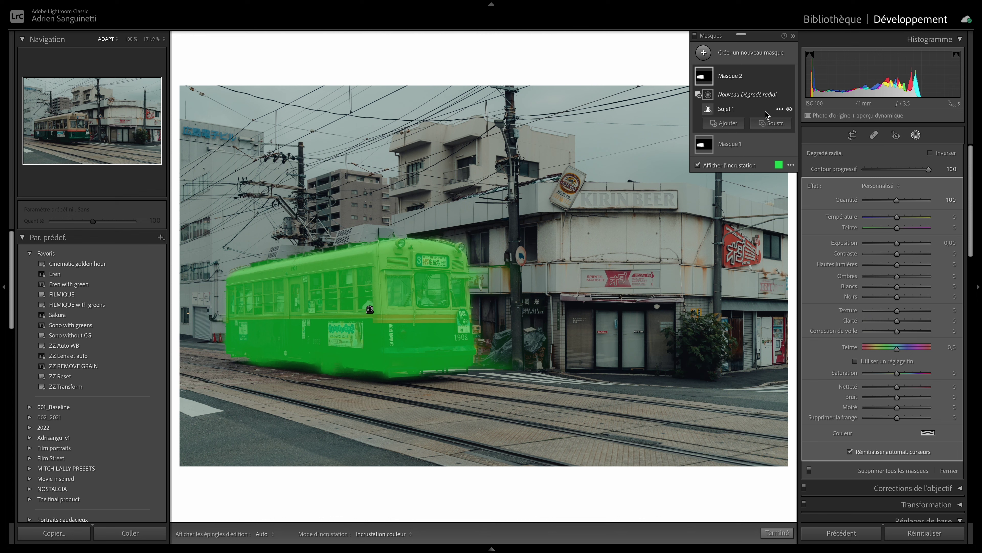
left_click(771, 123)
left_click(781, 210)
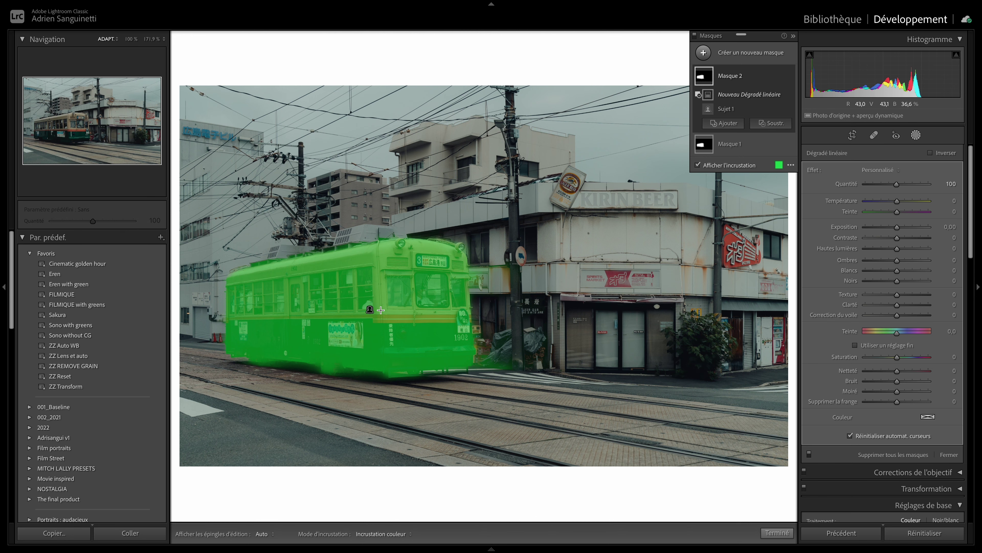
Step: Limit the second mask to the tram's lower body with shadows 20, saturation 10, hue −8
left_click_drag(381, 295, 382, 337)
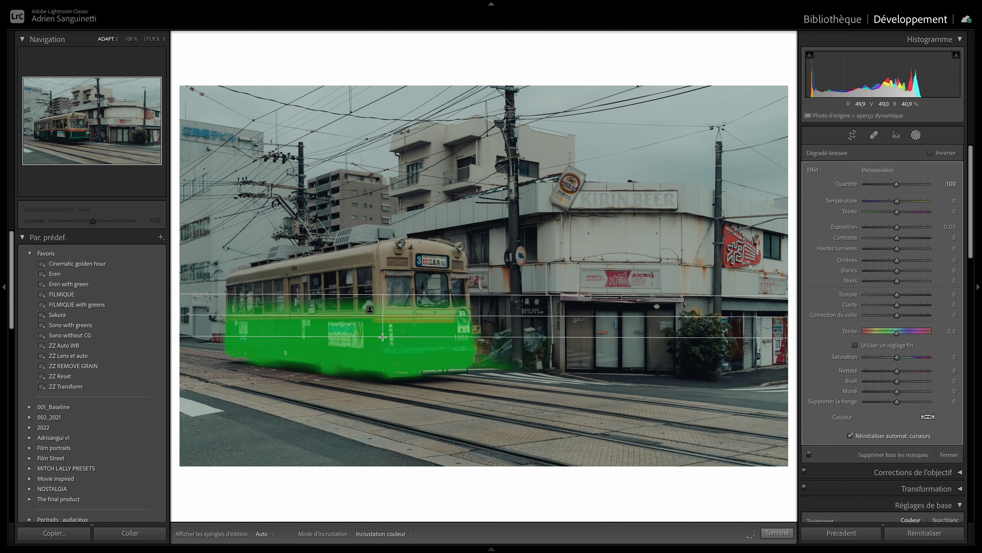
left_click_drag(383, 294, 383, 309)
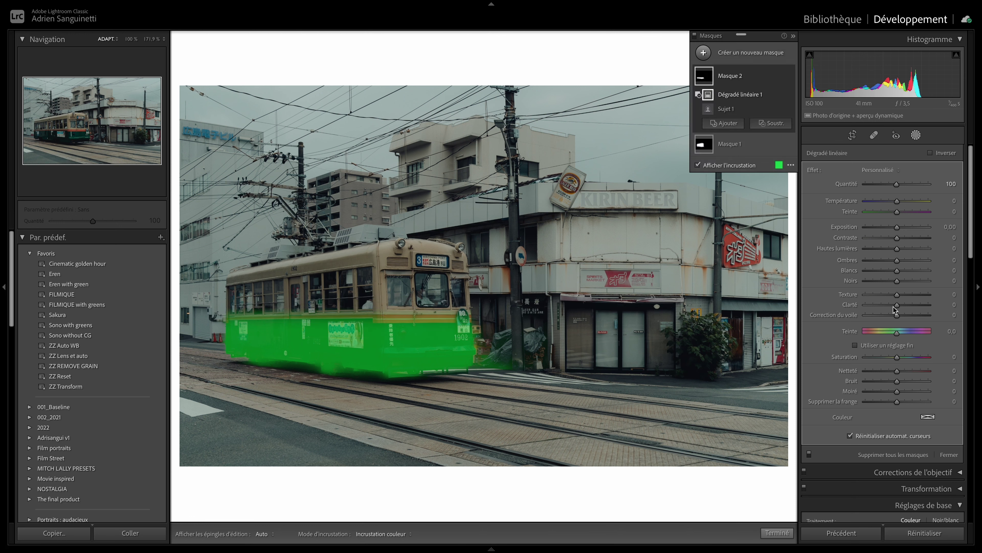
left_click_drag(896, 260, 903, 263)
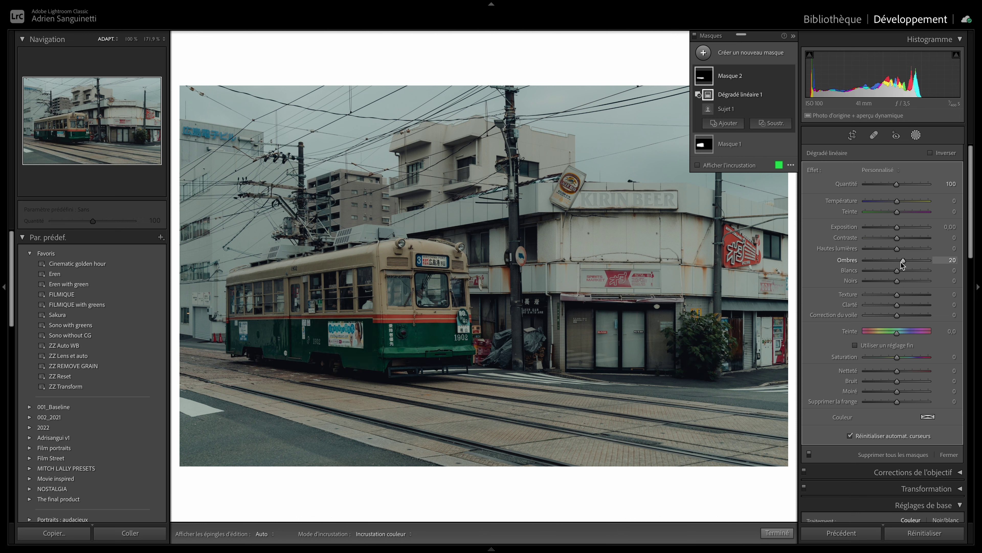
left_click_drag(908, 360, 934, 364)
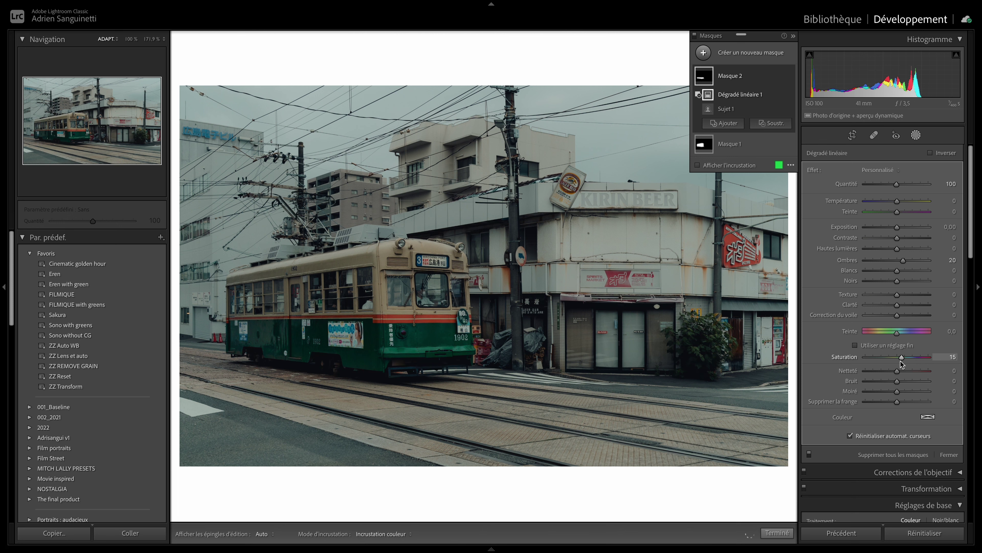
left_click_drag(897, 332, 941, 341)
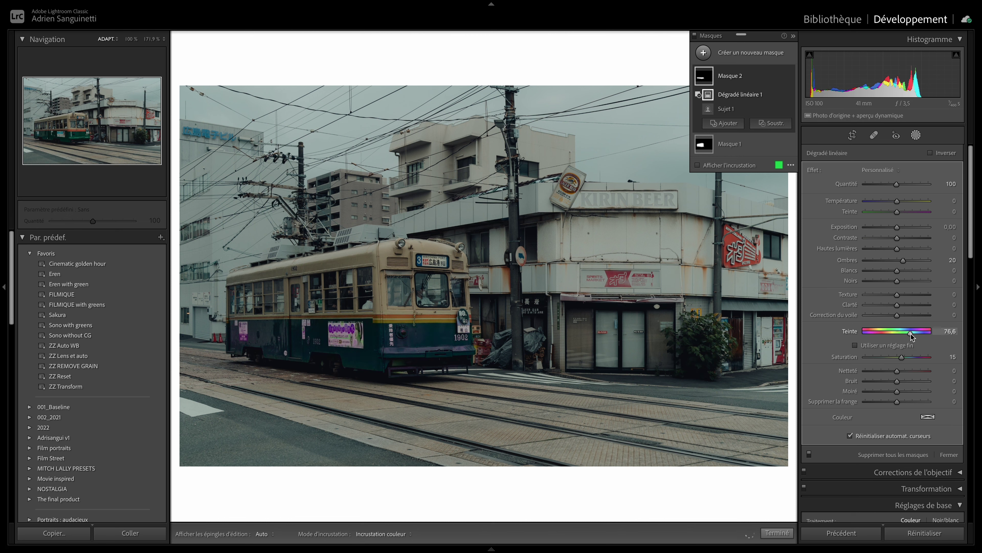
mouse_move(932, 337)
left_mouse_down()
mouse_move(884, 339)
mouse_move(896, 336)
left_mouse_up()
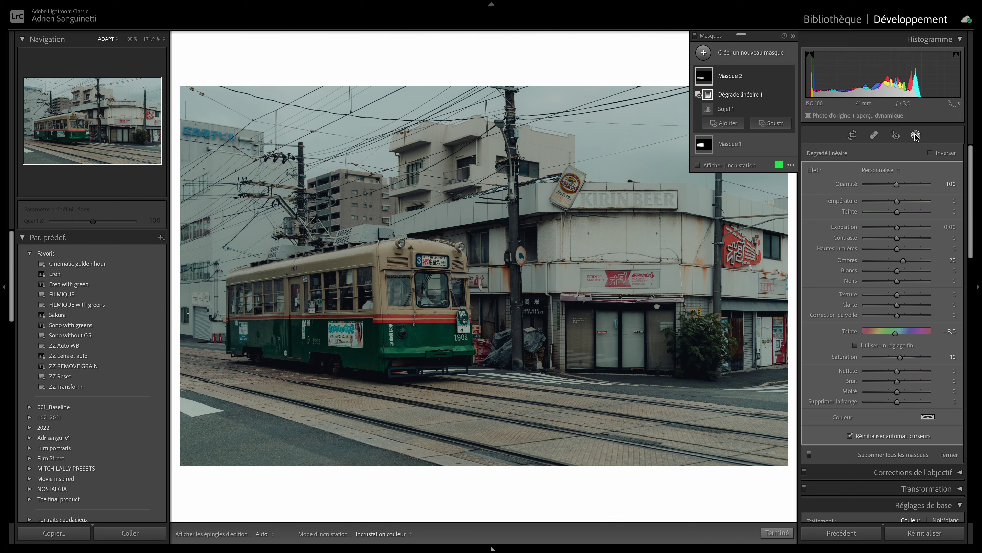
left_click_drag(771, 170, 772, 124)
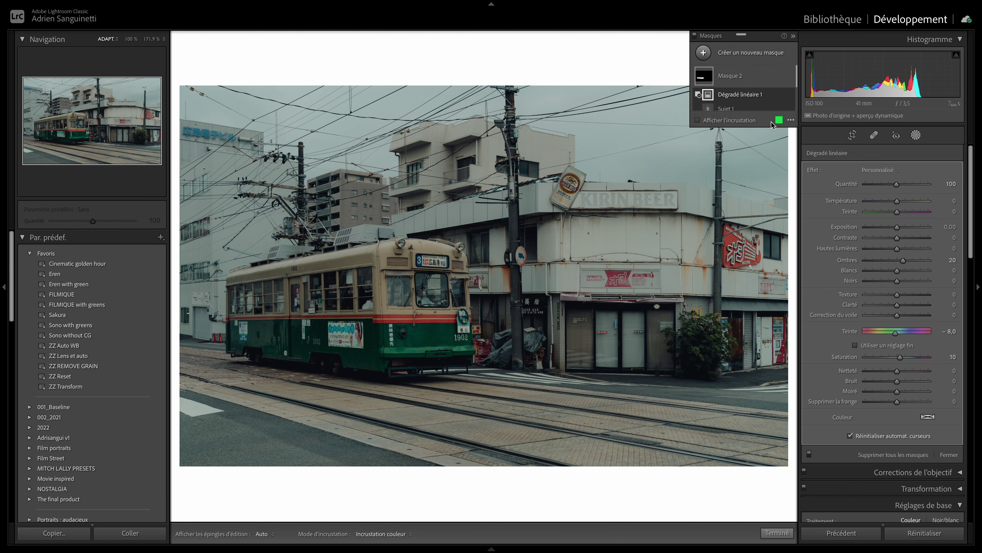
Step: Draw a new linear gradient over the foreground tracks and add dehaze
key("m")
left_click_drag(575, 467, 586, 334)
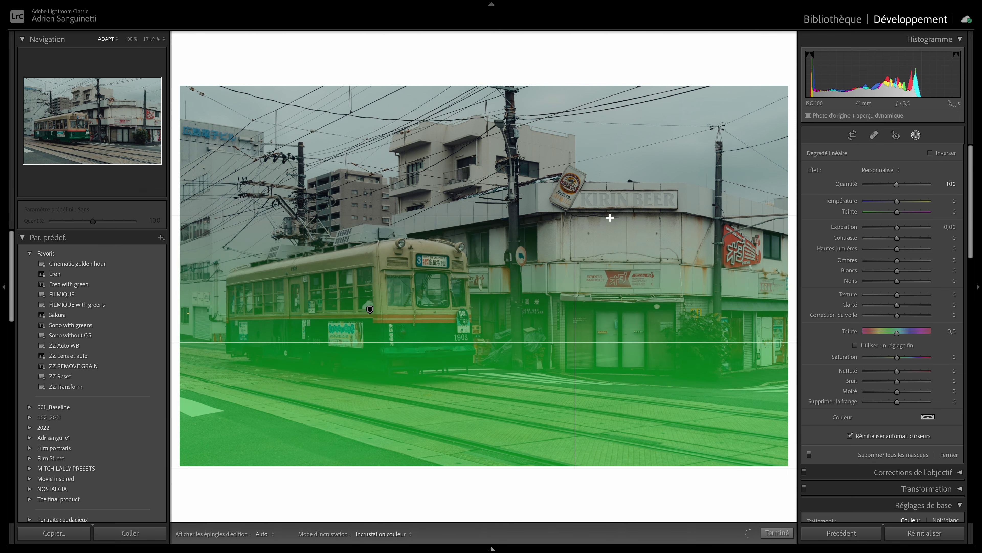
left_click_drag(586, 334, 575, 259)
left_click_drag(576, 370, 568, 451)
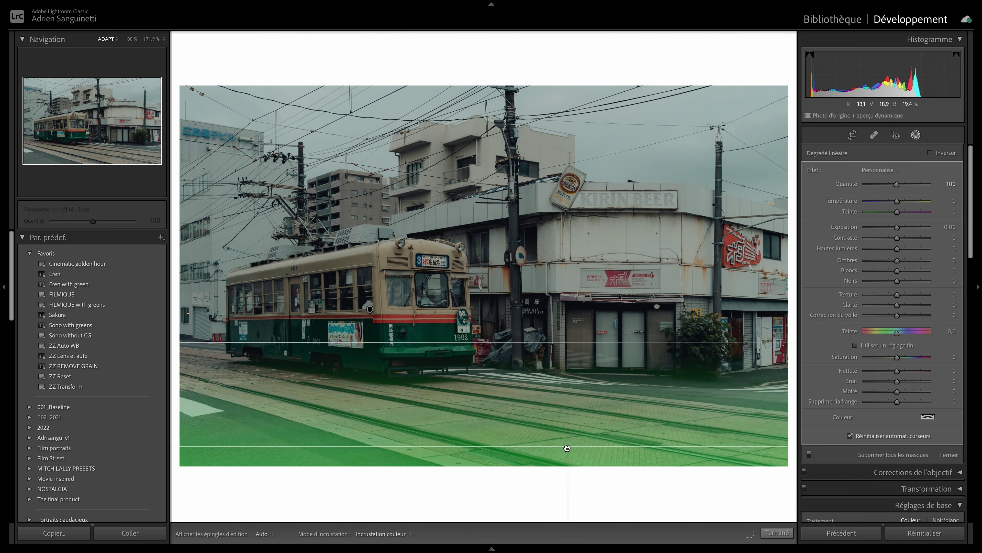
left_click_drag(897, 315, 911, 315)
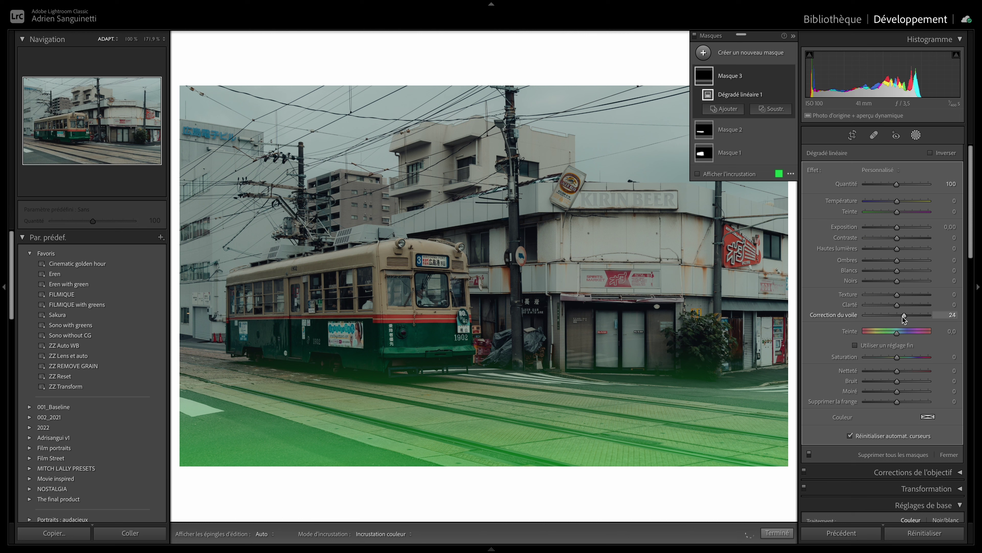
key("o")
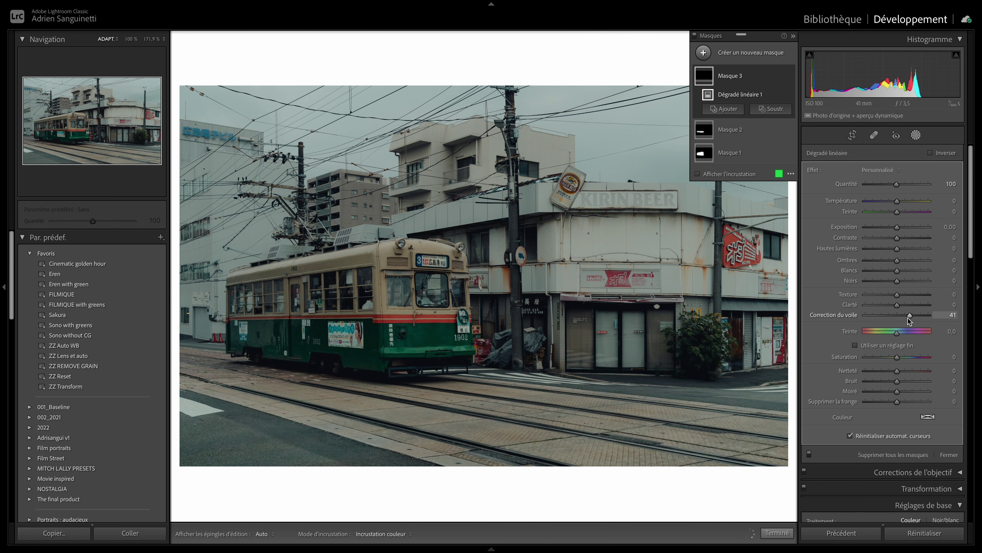
Step: Set the gradient's exposure to −0,33, contrast −9 and deepen its blacks to −35
left_click_drag(897, 227, 895, 227)
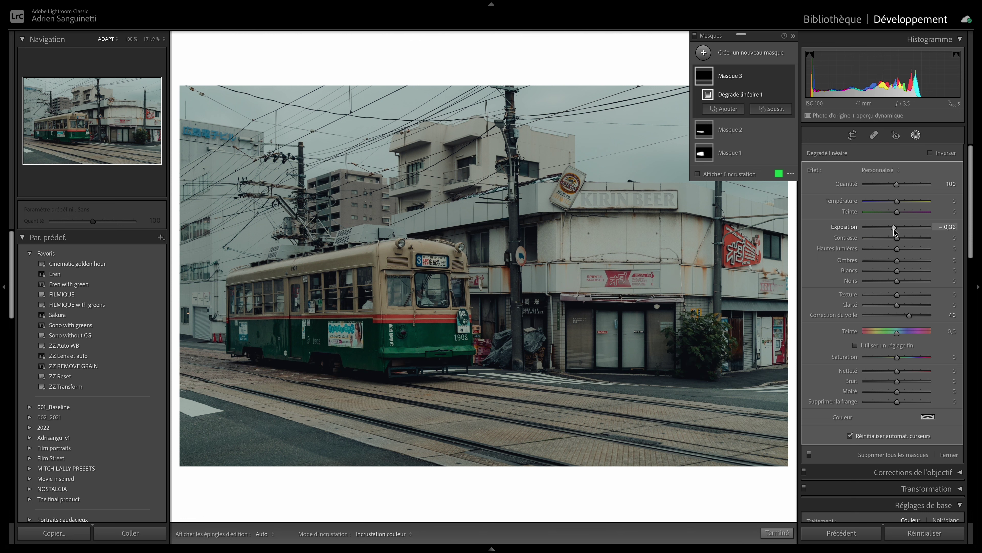
left_click_drag(896, 238, 893, 238)
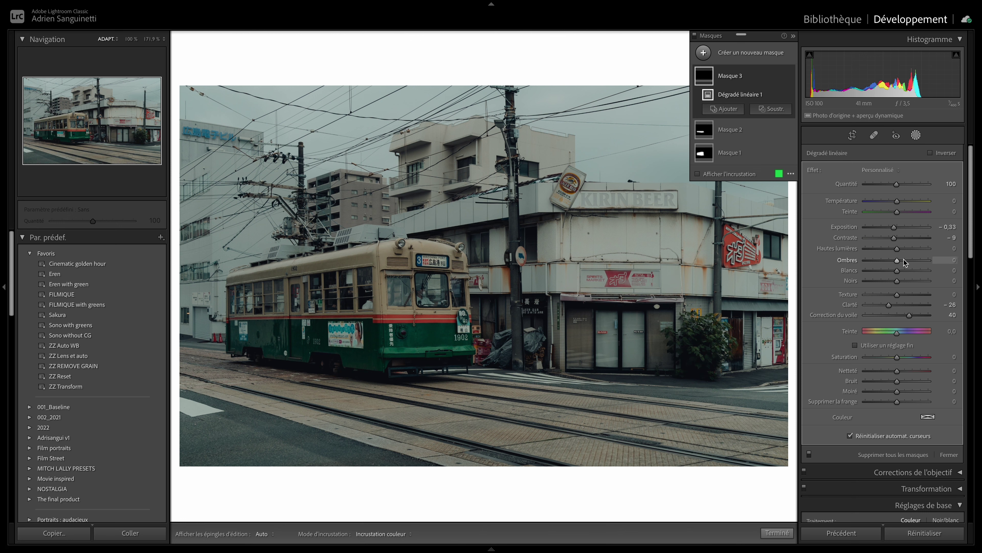
left_click_drag(897, 281, 885, 281)
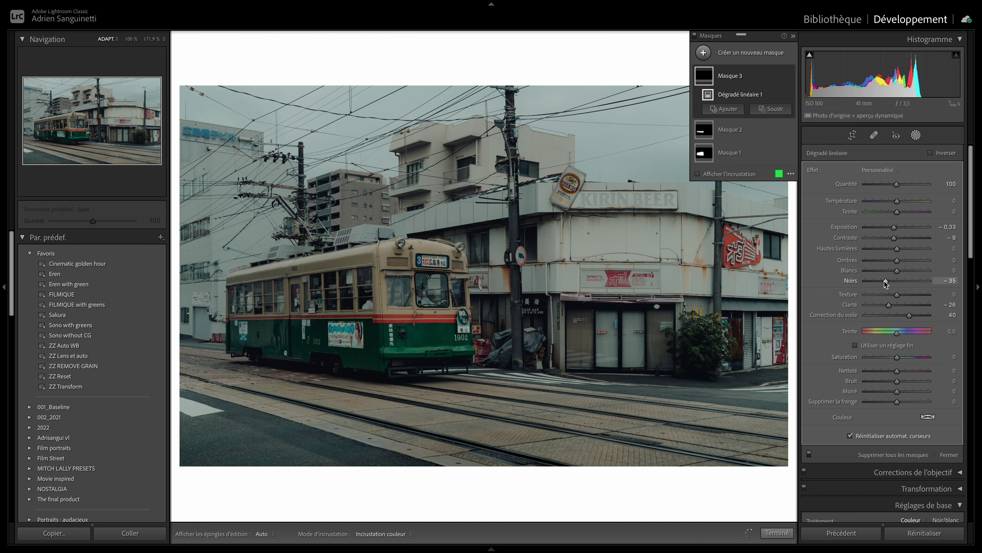
key("k")
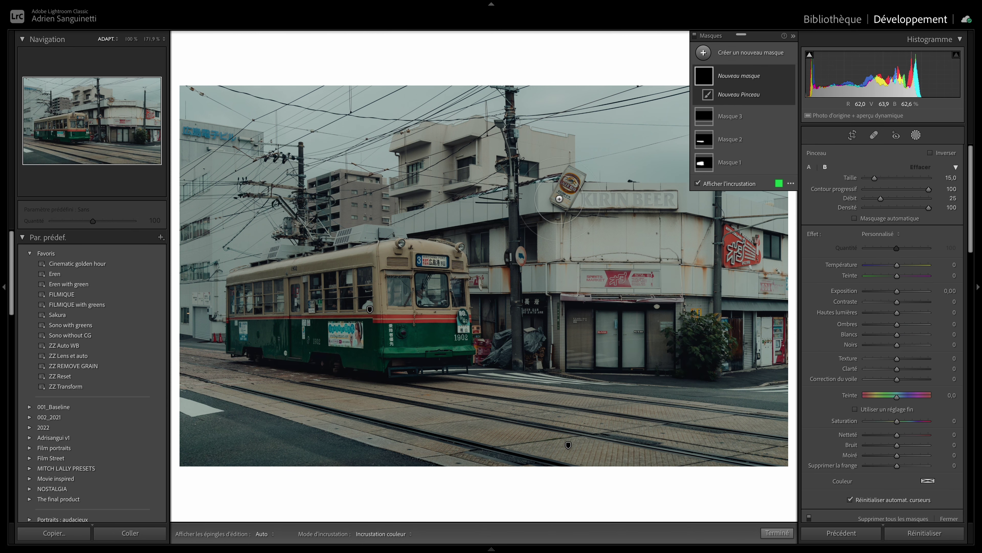
Step: Brush a mask over the KIRIN can sign and shop banner with clarity 33 and brighter exposure
left_click_drag(573, 180, 569, 203)
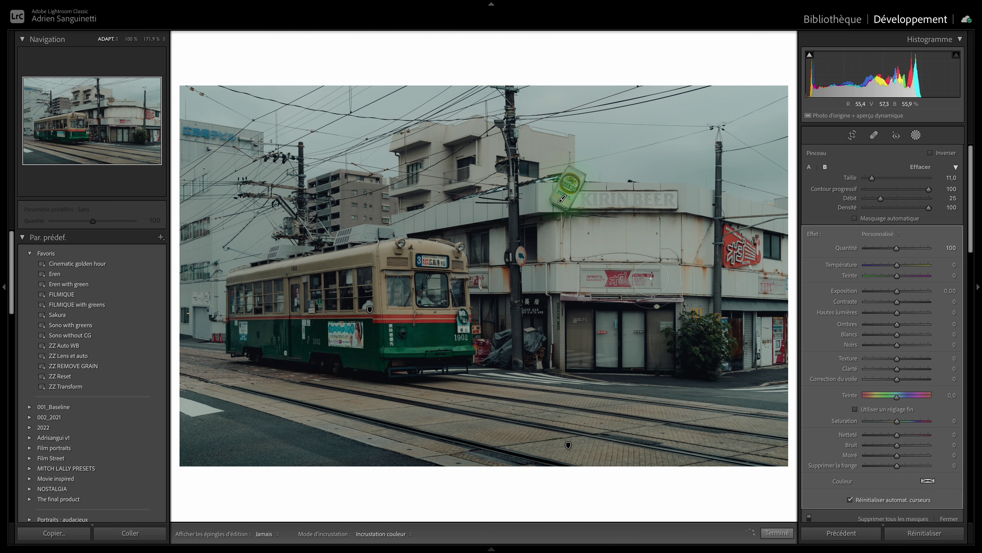
left_click_drag(592, 280, 654, 279)
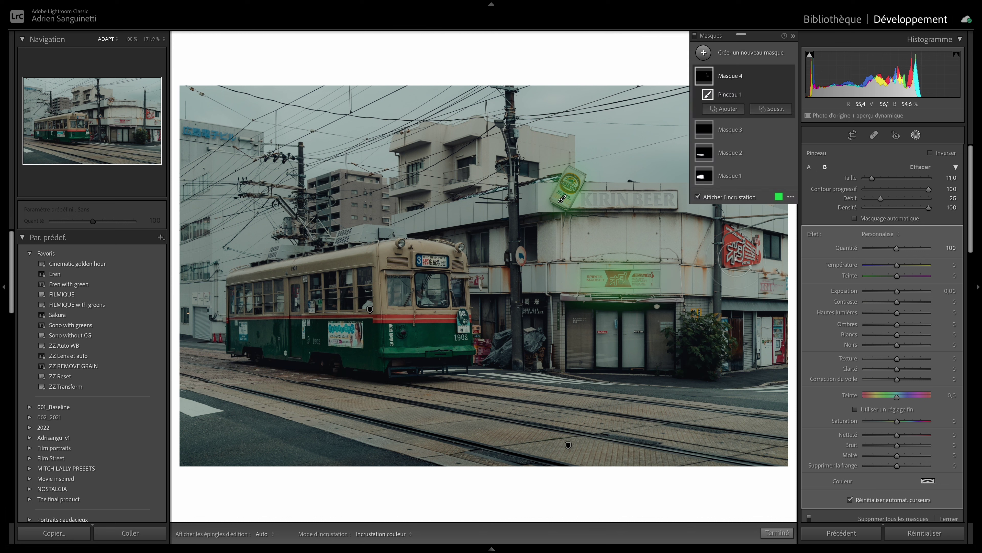
left_click_drag(897, 368, 898, 371)
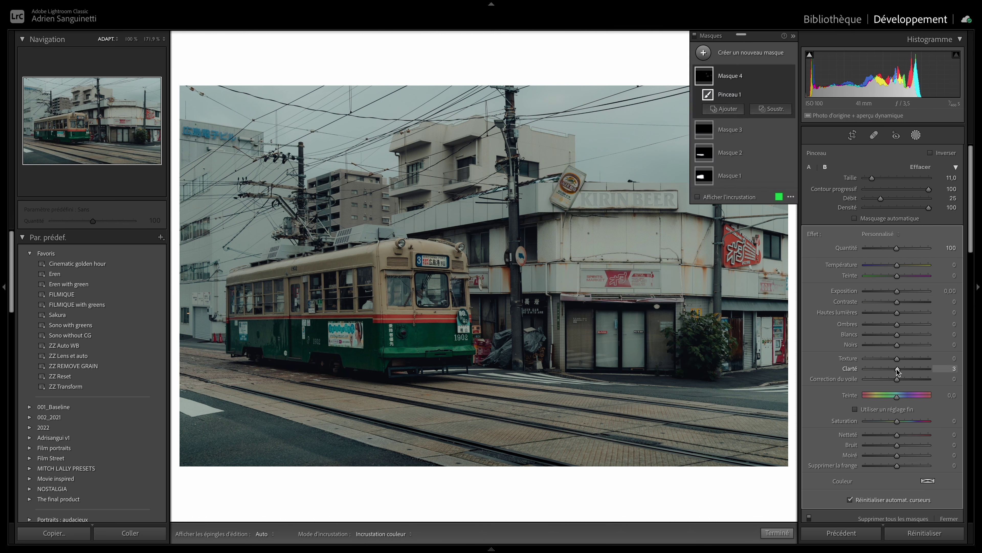
left_click_drag(928, 370, 907, 370)
left_click_drag(897, 291, 905, 292)
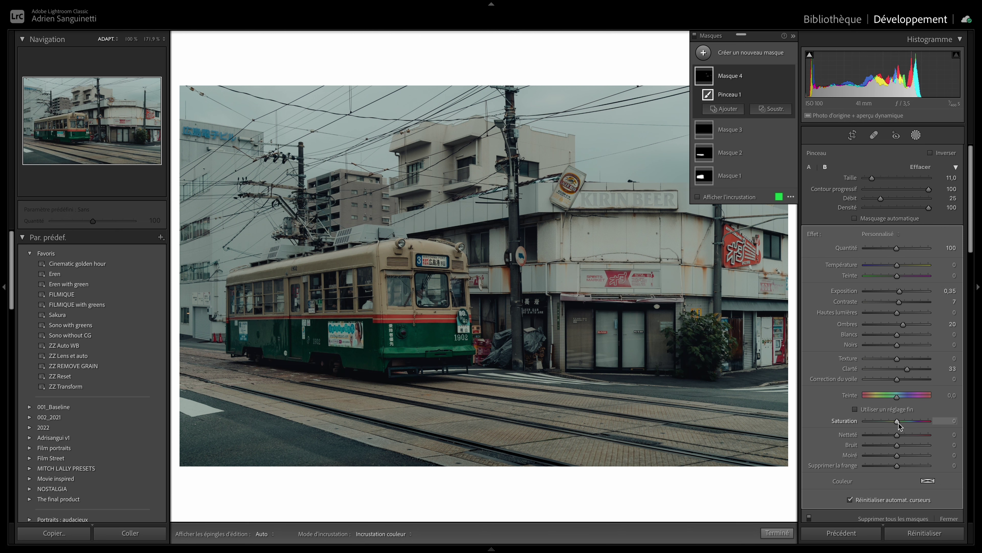
Step: Start another brush mask with a smaller brush size
key("k")
scroll(593, 201, "down", 2)
key("h")
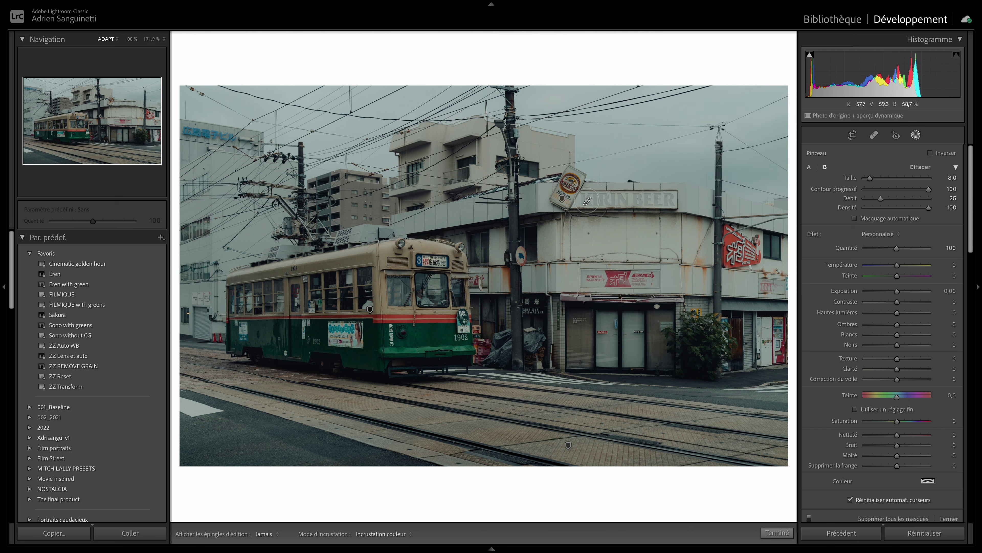
Step: Brush the KIRIN BEER lettering with contrast 30 and clarity 20, then leave masking
key("h")
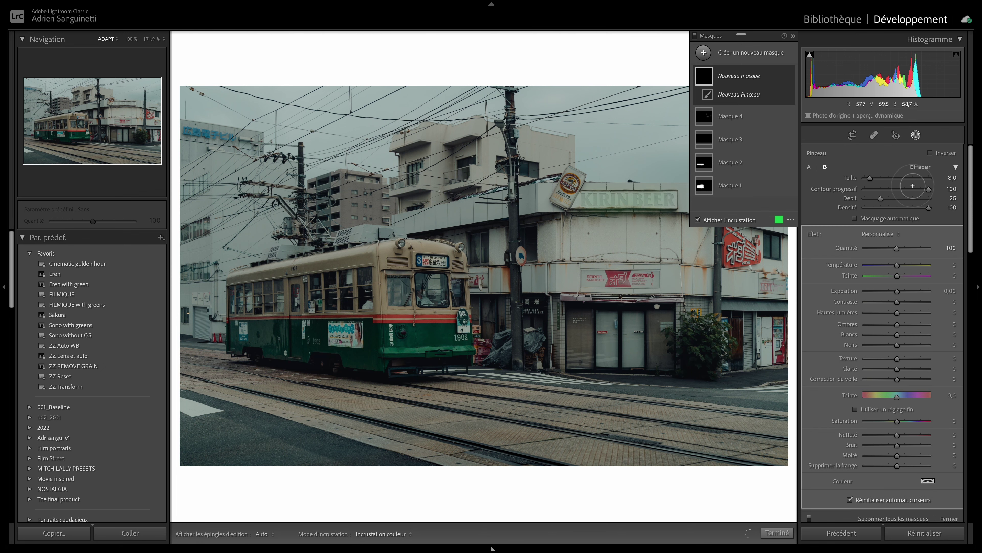
mouse_move(587, 201)
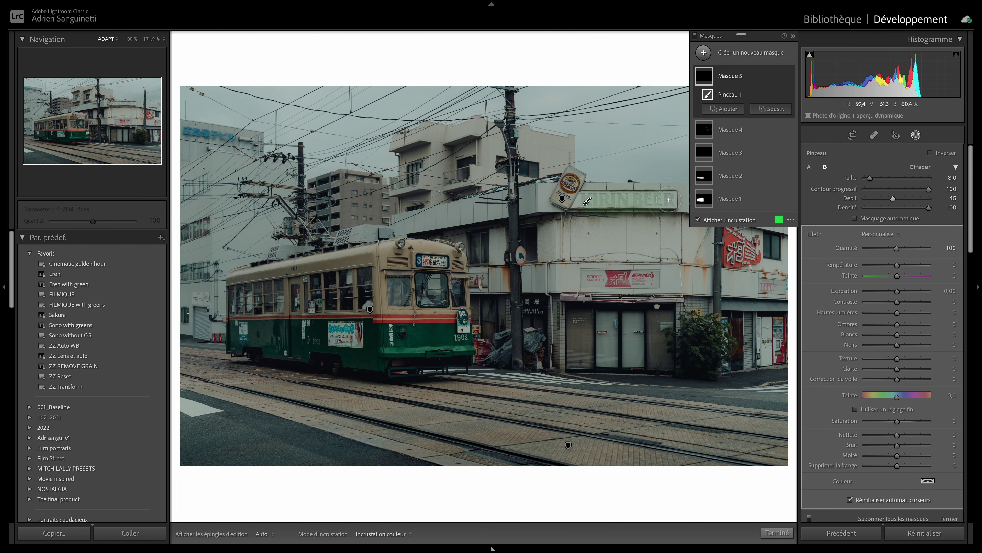
left_click_drag(586, 201, 675, 202)
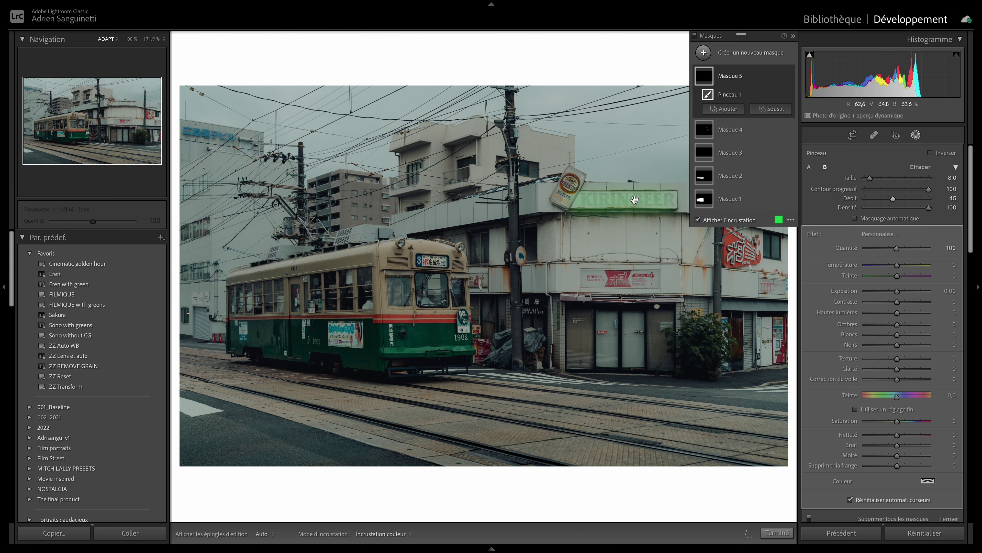
key("o")
left_click_drag(943, 305, 921, 308)
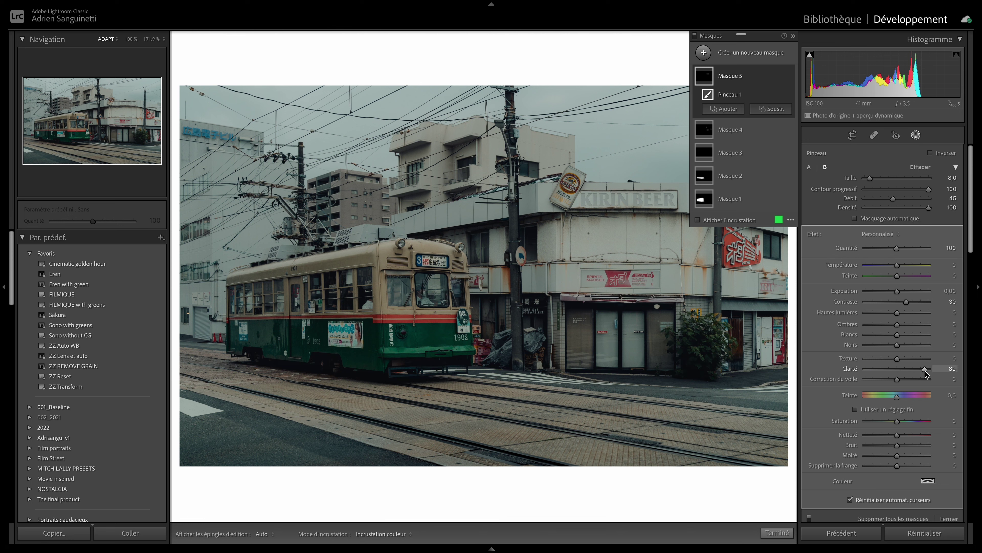
left_click_drag(908, 372, 907, 382)
left_click(916, 136)
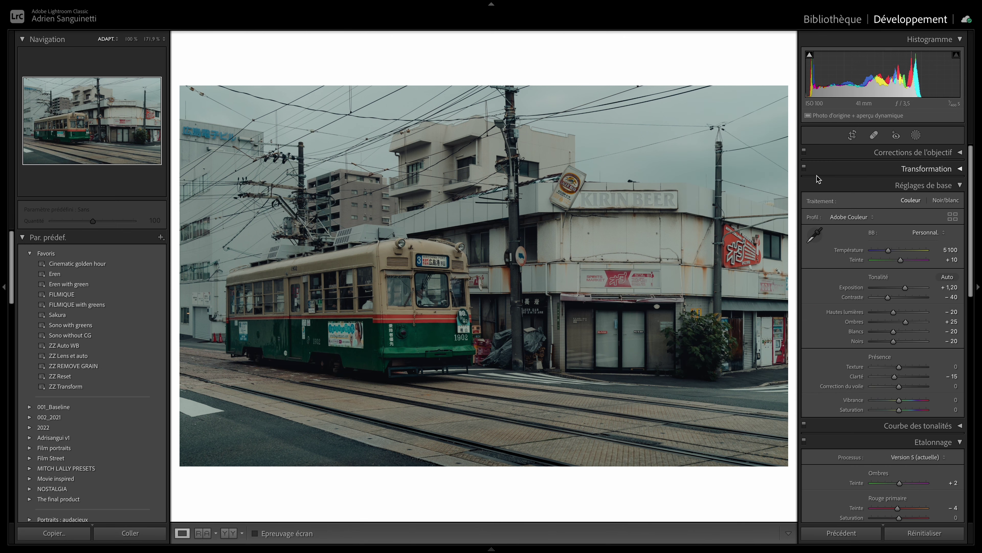
key("r")
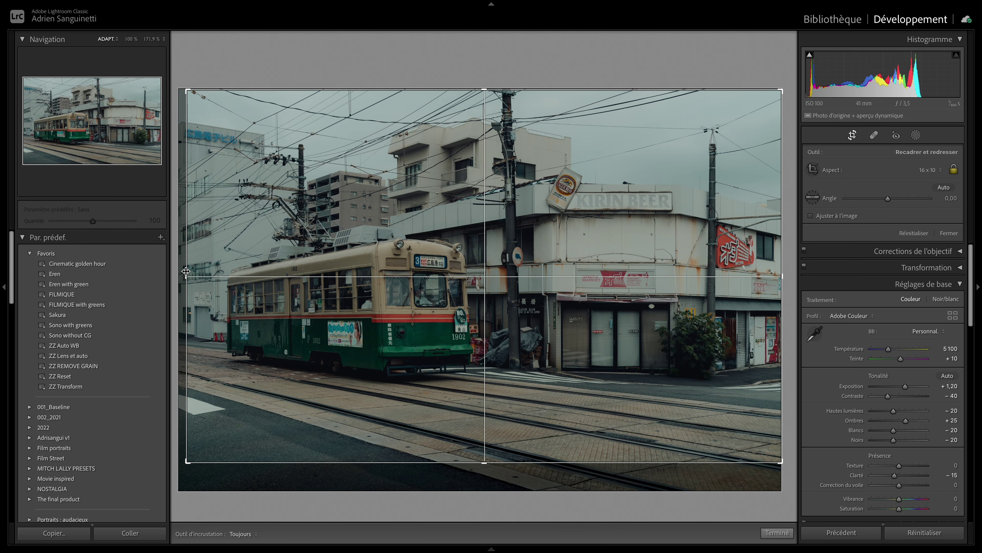
Step: Trim the crop's left edge slightly and create an automatic Select Sky mask
left_click_drag(185, 271, 189, 271)
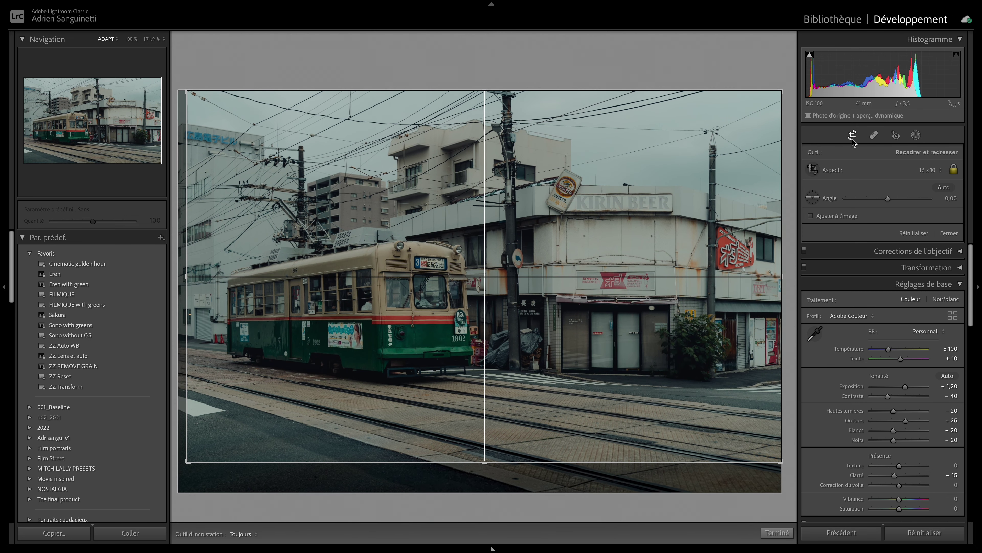
left_click(916, 135)
left_click(736, 51)
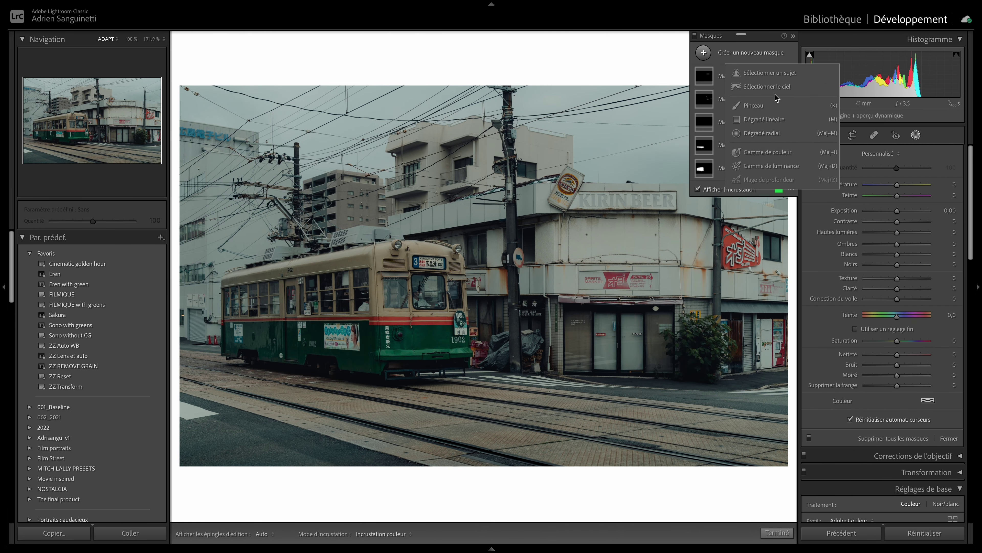
left_click(770, 86)
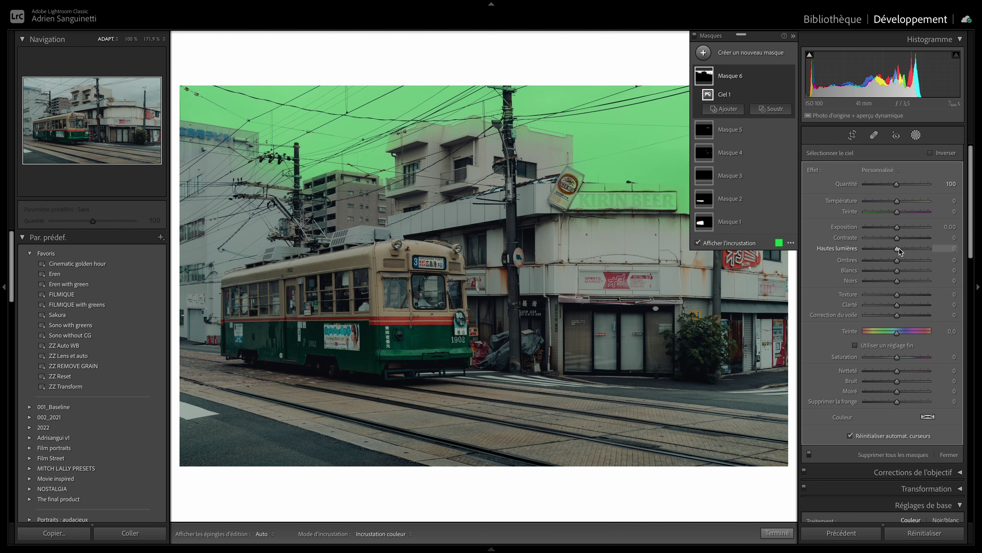
Step: Set the sky mask to highlights −45, dehaze 10 and exposure 0,17
left_click_drag(898, 246, 881, 249)
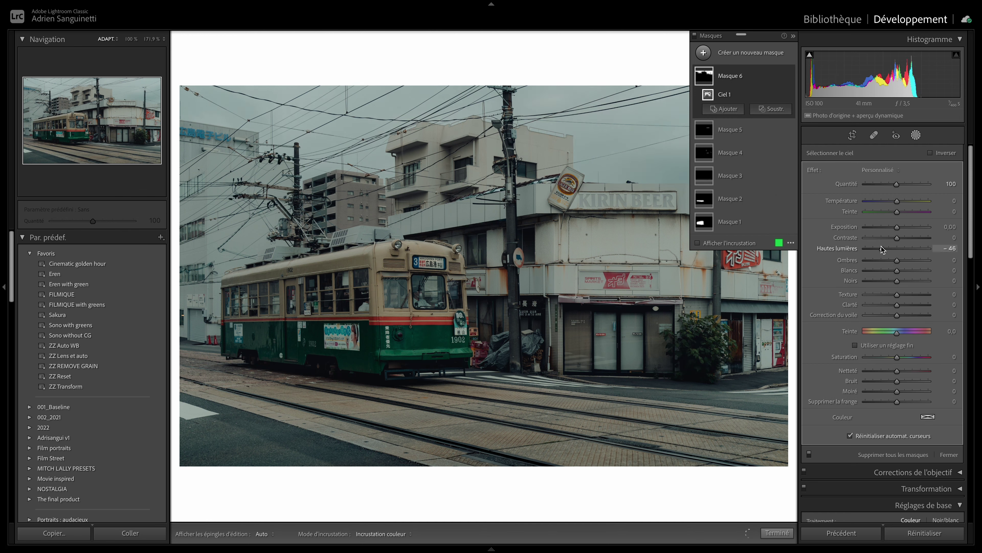
left_click_drag(898, 315, 952, 323)
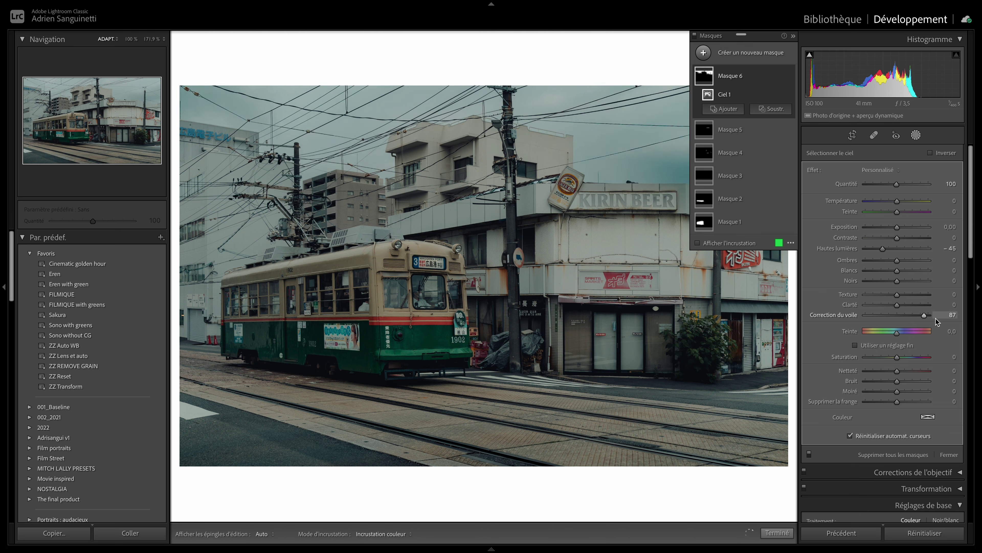
left_click_drag(939, 323, 902, 322)
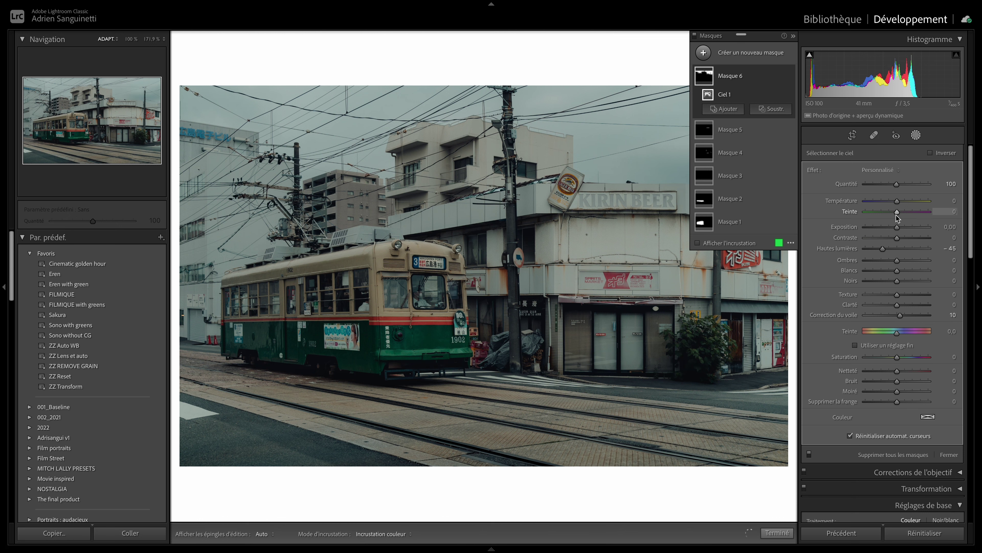
left_click_drag(898, 227, 900, 229)
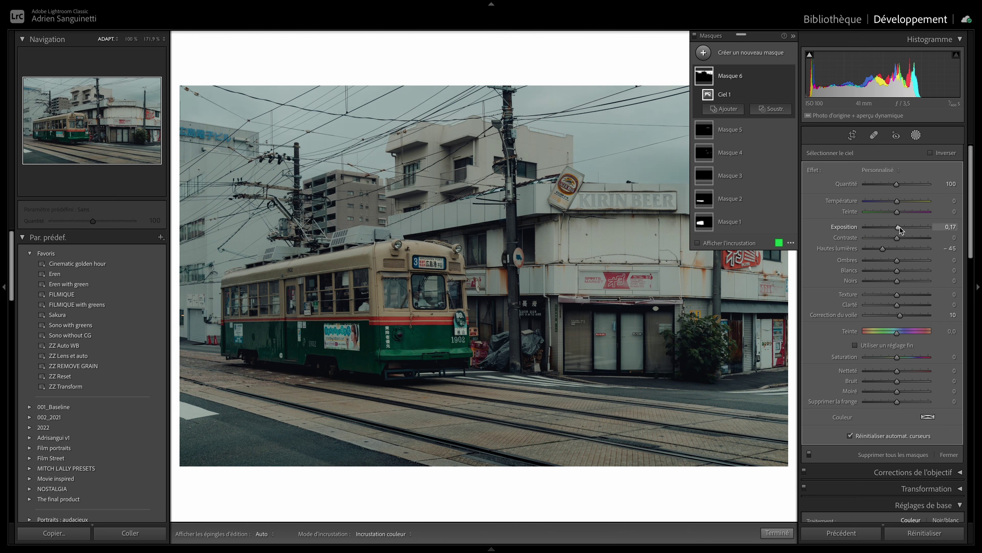
Step: Subtract a linear gradient drawn across the upper photo from the sky mask
left_click(771, 108)
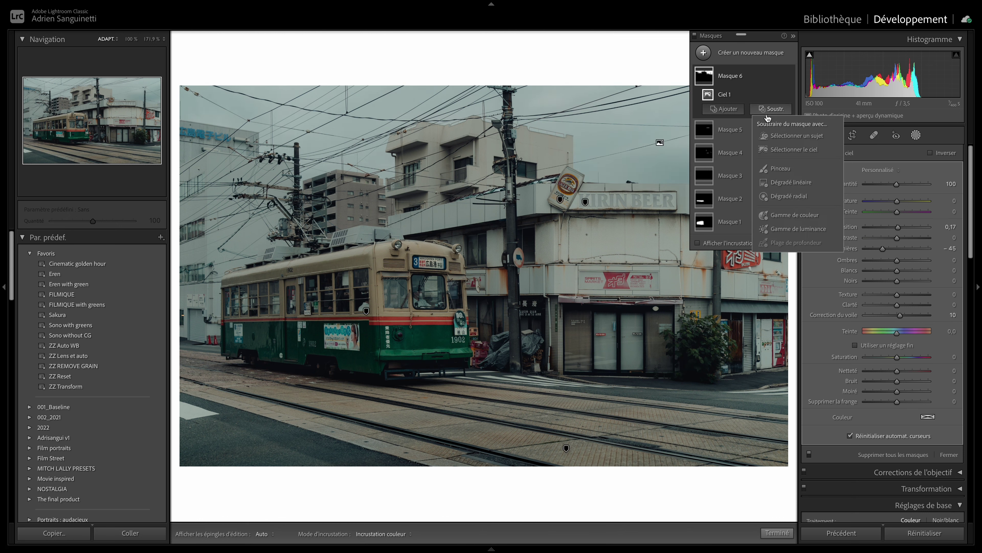
left_click(789, 184)
left_click_drag(628, 205, 631, 127)
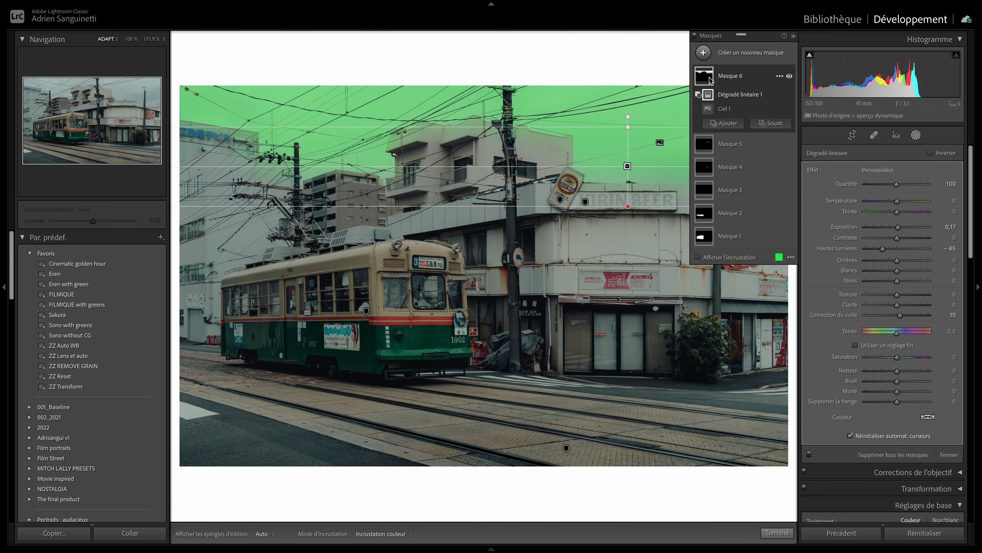
left_click(917, 136)
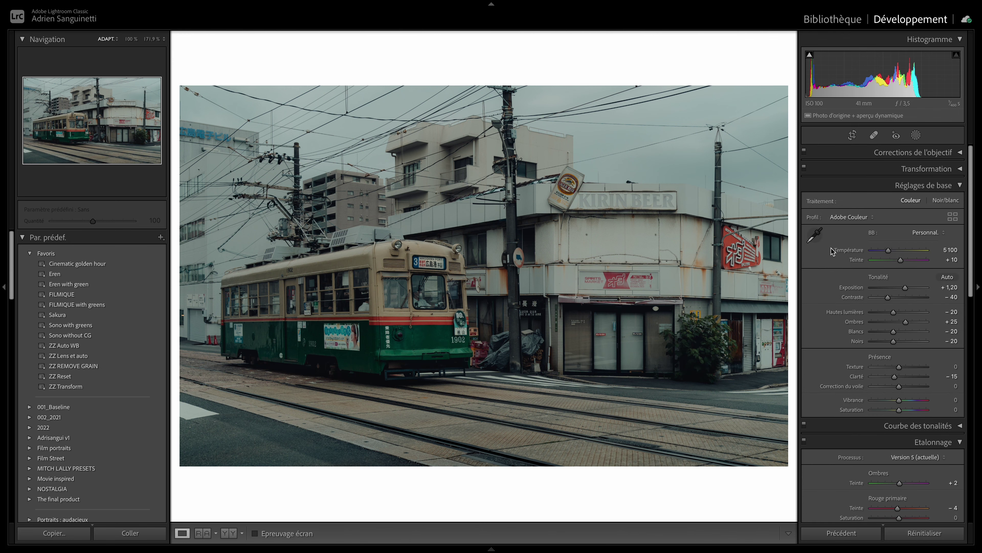
Step: Draw a linear gradient over the photo's right side and subtract the sky from it
key("backslash")
key("backslash")
key("backslash")
key("backslash")
left_click(917, 135)
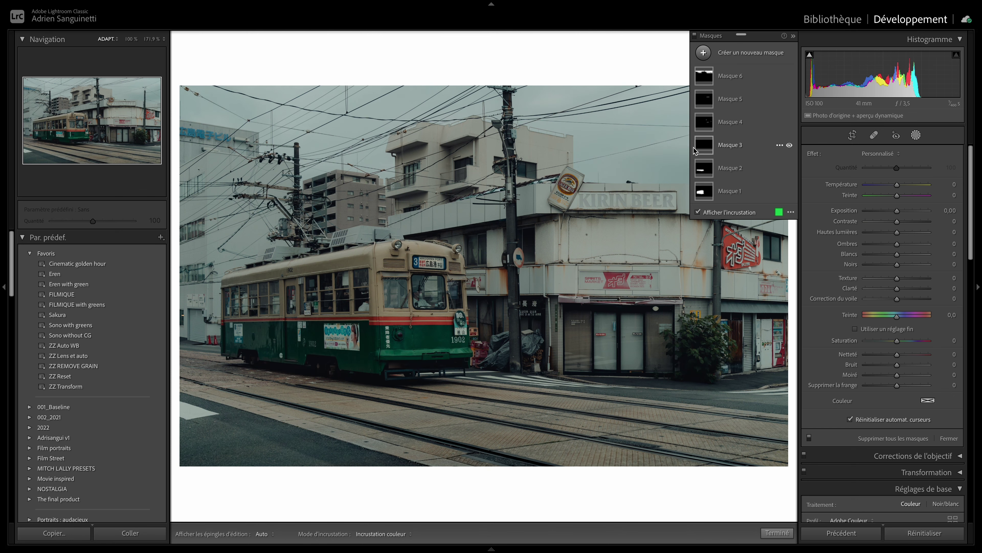
key("m")
left_click_drag(772, 310, 672, 308)
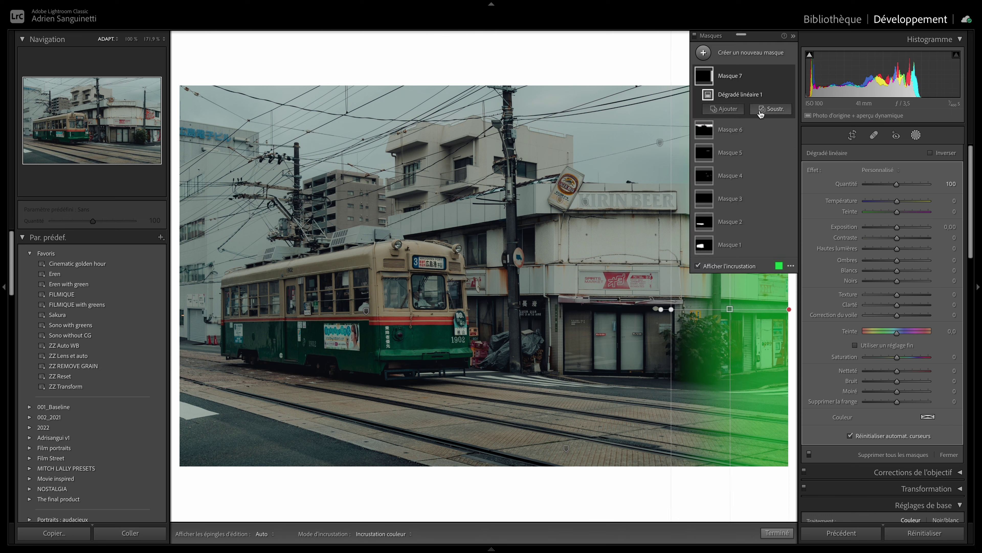
left_click(771, 124)
left_click(795, 158)
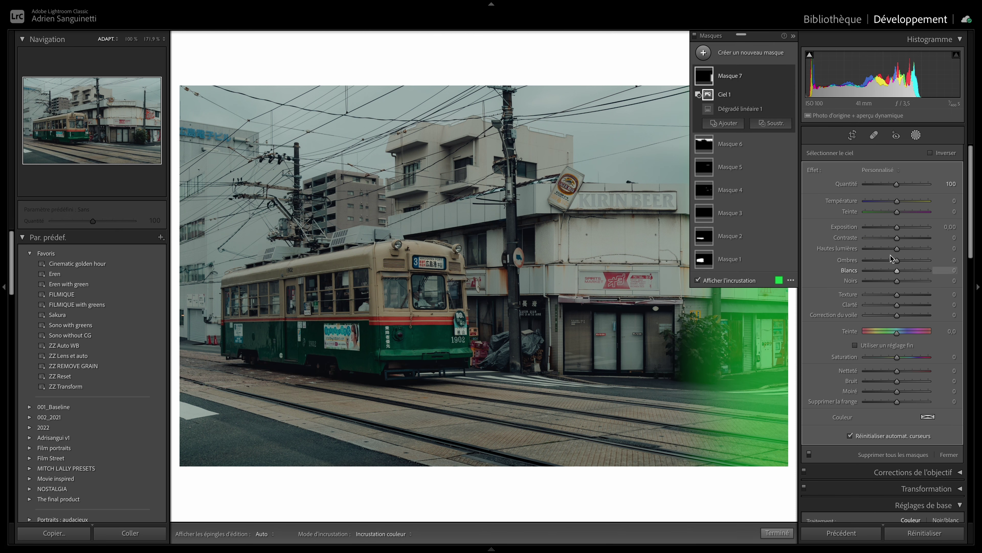
Step: Darken the mask's shadows to −15 and set its exposure to −0,10
left_click_drag(712, 36, 735, 56)
left_click_drag(875, 145, 878, 147)
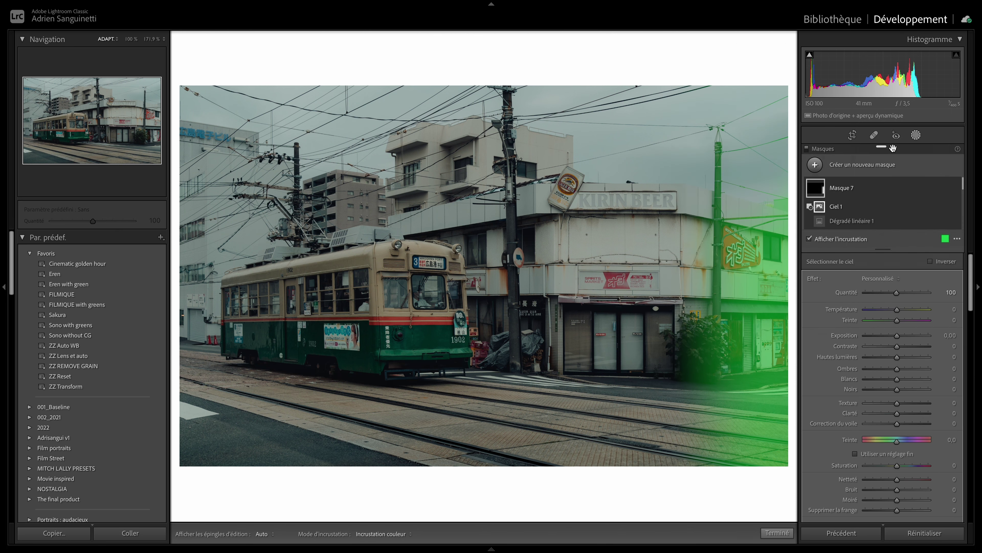
left_click_drag(897, 369, 893, 370)
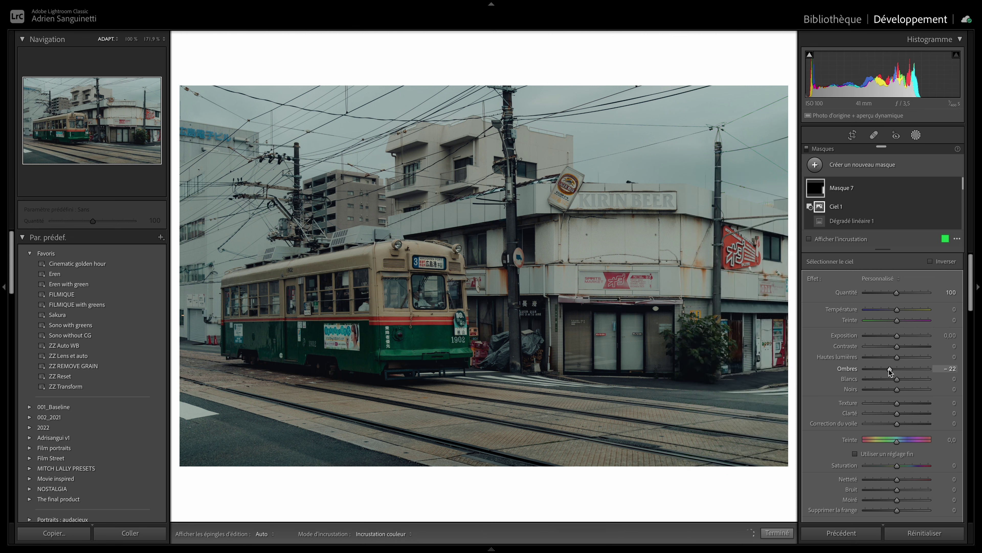
left_click(949, 335)
type("-0,10")
key("Return")
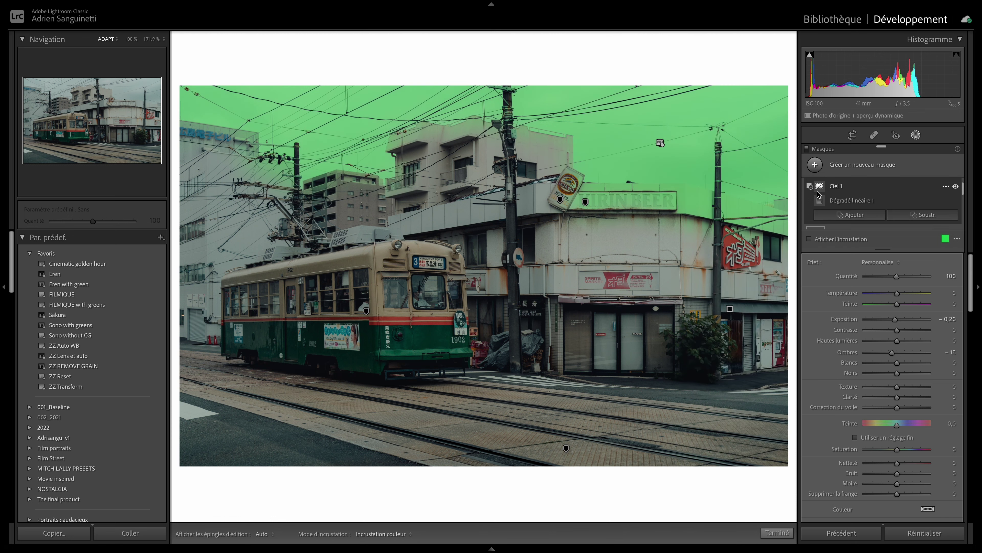
Step: Duplicate and invert Masque 7, then rotate and widen the copy's gradient diagonally
right_click(831, 190)
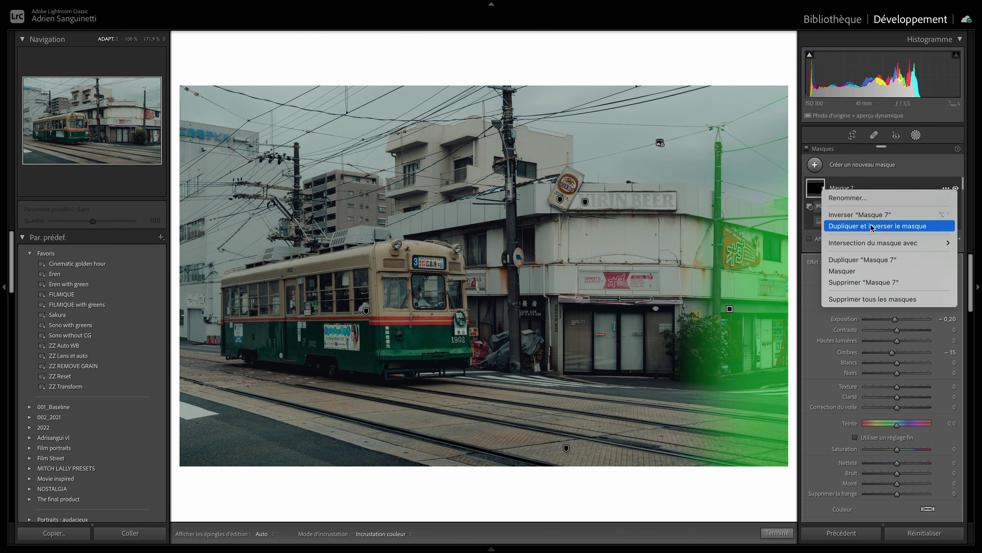
left_click(872, 259)
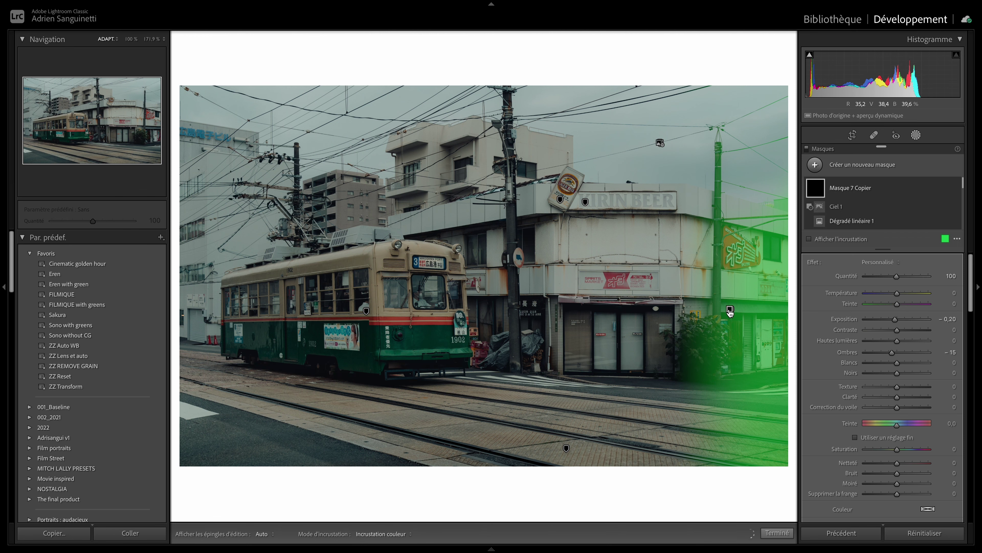
left_click_drag(730, 312, 215, 296)
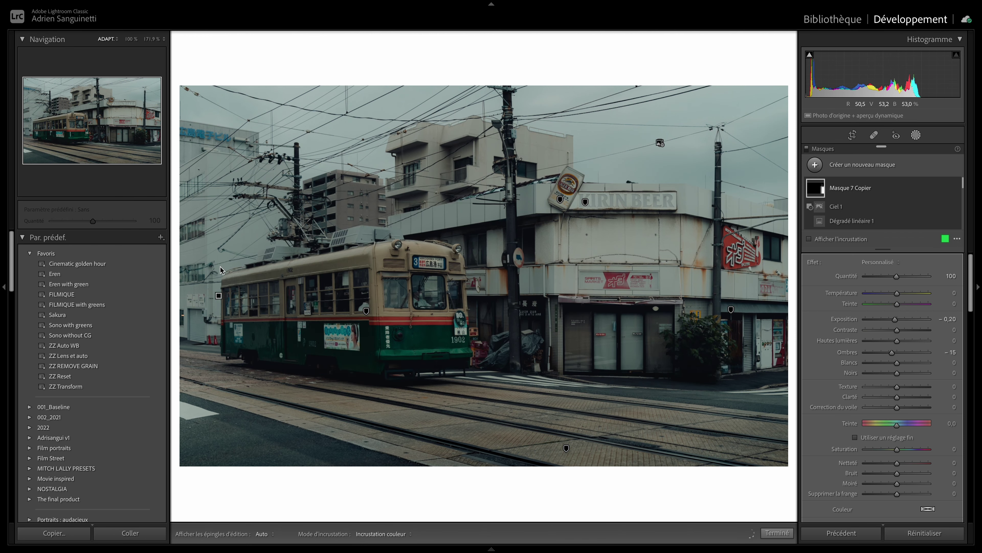
left_click(219, 297)
mouse_move(219, 288)
left_mouse_down()
mouse_move(265, 271)
mouse_move(226, 374)
left_mouse_up()
left_click_drag(285, 296, 350, 301)
left_click(808, 151)
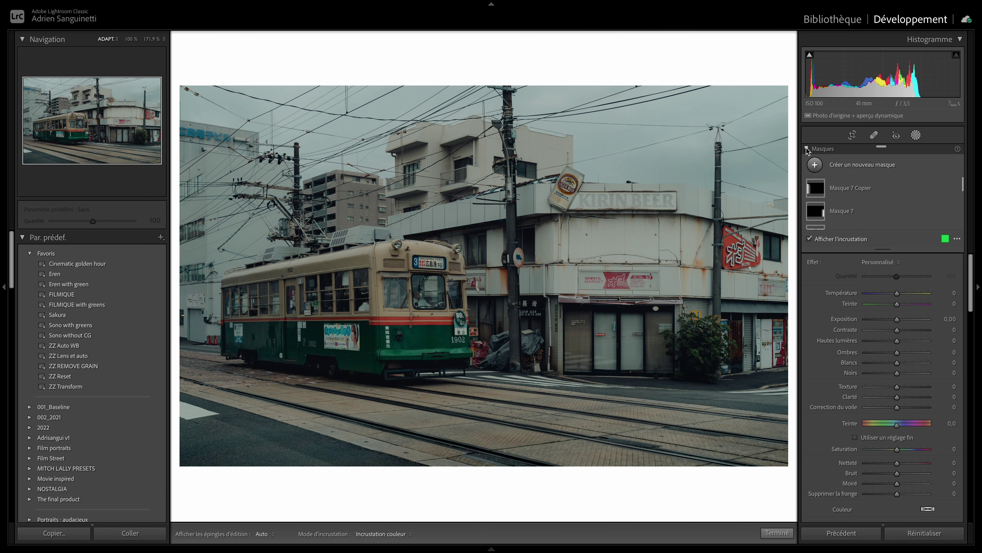
Step: Set global Clarity to −20 and Dehaze to −5, keeping tint at +10
left_click(916, 134)
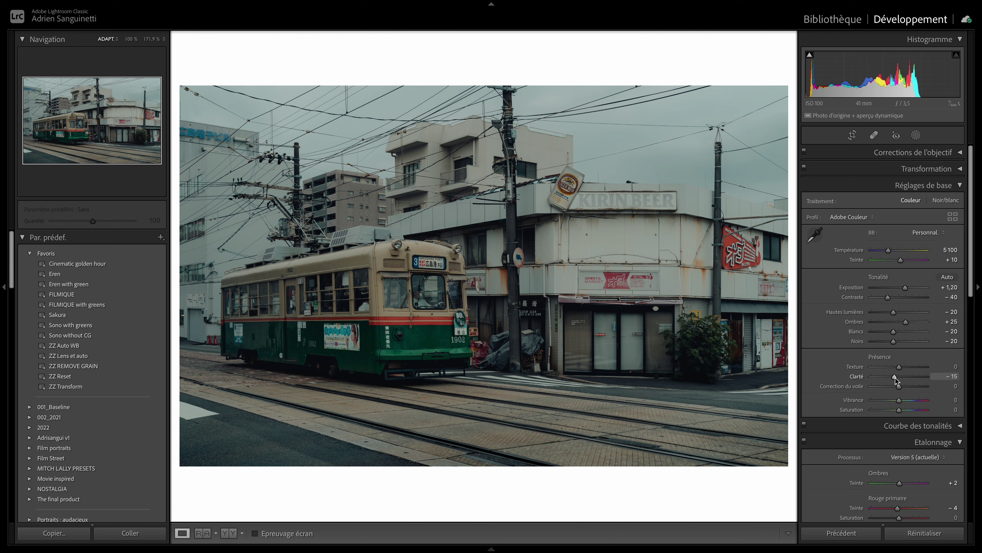
left_click_drag(895, 377, 877, 378)
left_click_drag(885, 379, 894, 381)
left_click_drag(898, 387, 897, 388)
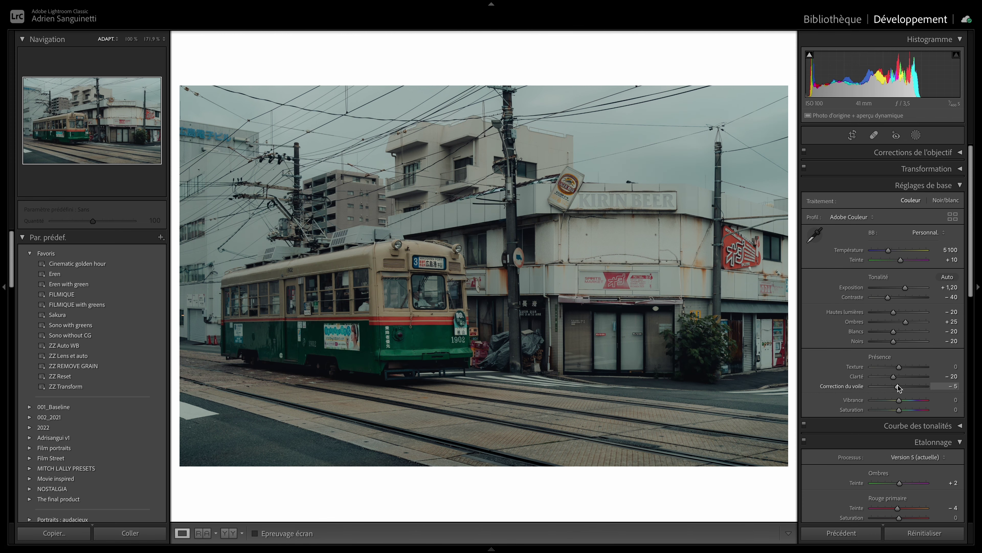
key("backslash")
key("backslash")
key("backslash")
key("backslash")
key("Down")
key("Down")
key("Down")
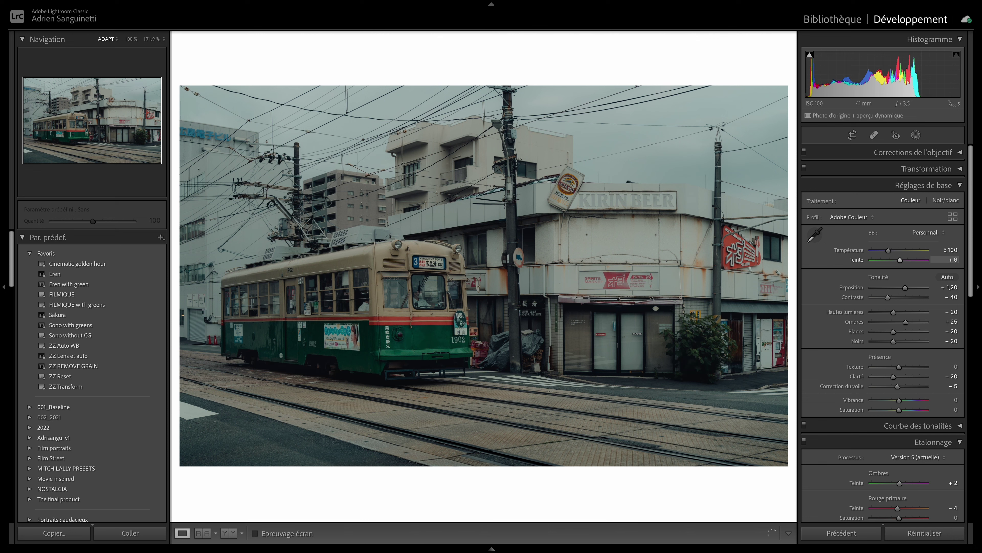
key("Up")
key("Up")
Step: Pull the parametric tone curve's highlights down to −40
scroll(889, 310, "down", 3)
left_click(901, 350)
left_click(855, 365)
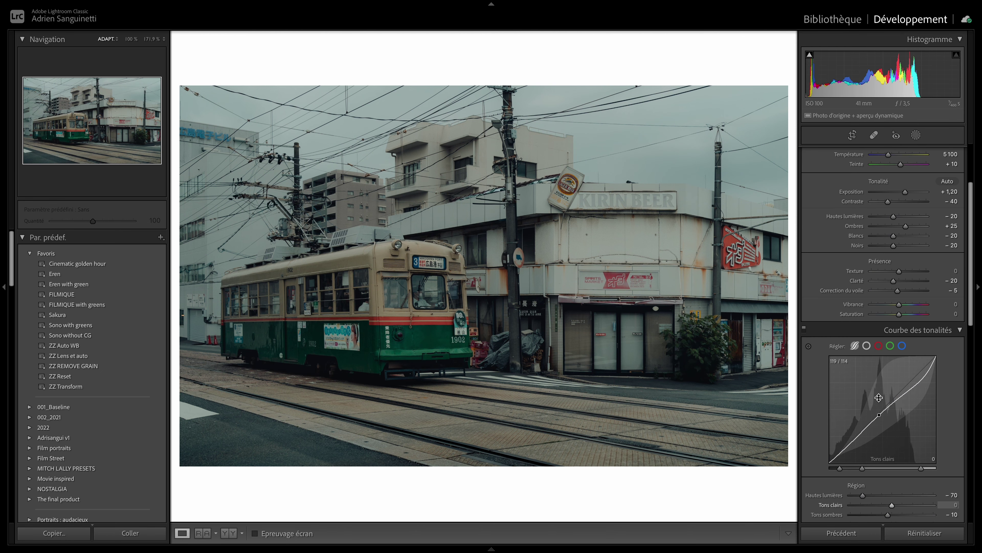
scroll(875, 406, "down", 1)
left_click_drag(892, 478, 901, 485)
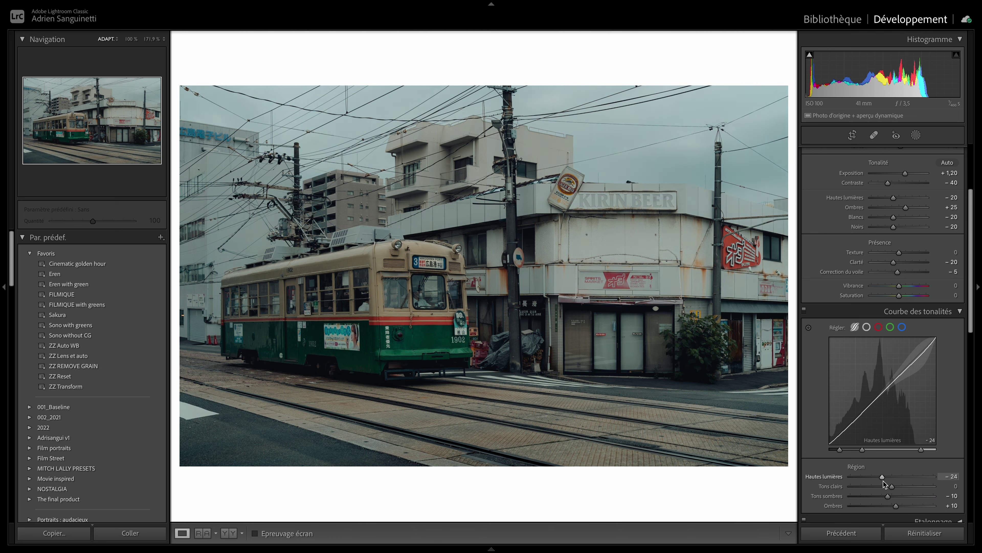
left_click_drag(901, 484, 877, 485)
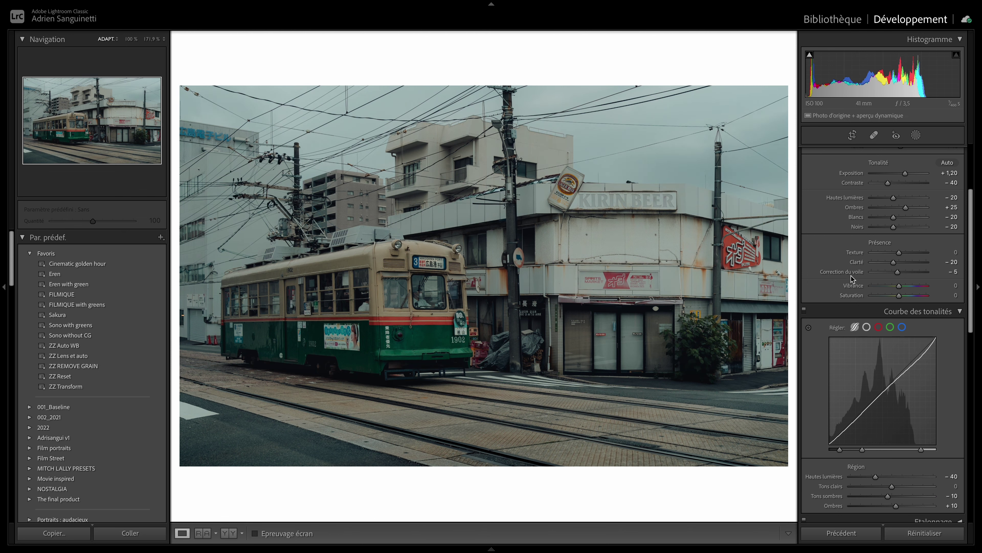
key("shift+w")
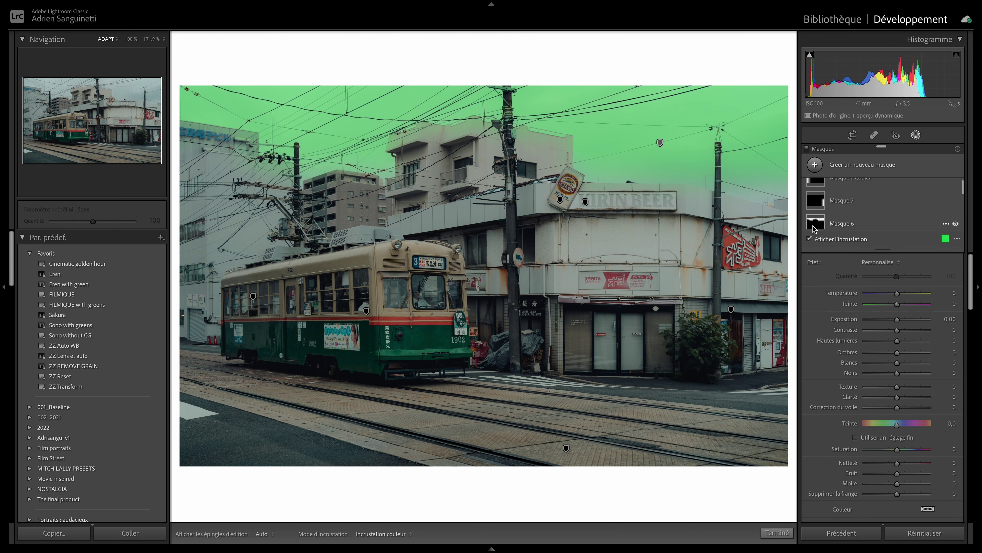
Step: Raise the sky mask Masque 6's temperature to 7 and return to basic adjustments
left_click(827, 223)
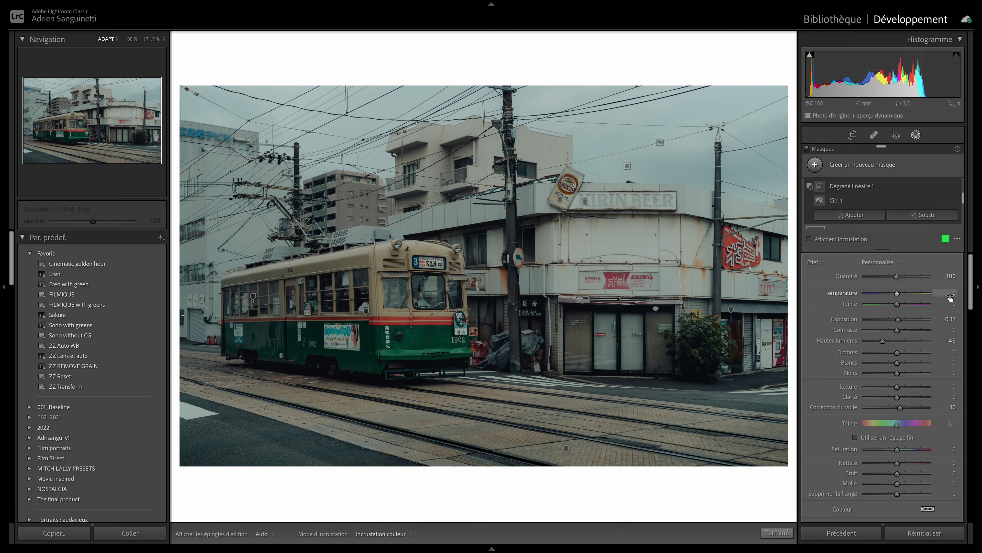
key("Up")
key("Up")
key("Up")
key("Up")
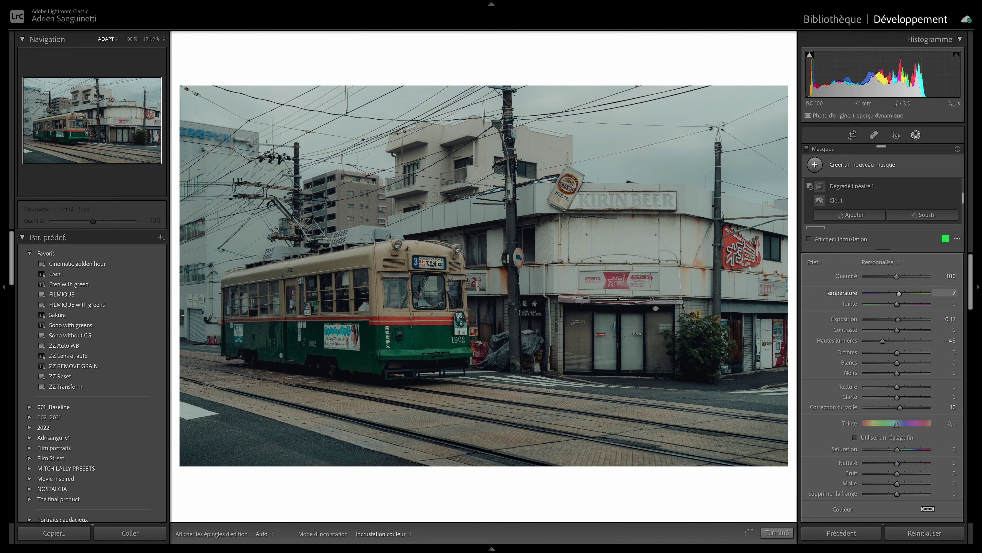
left_click(916, 134)
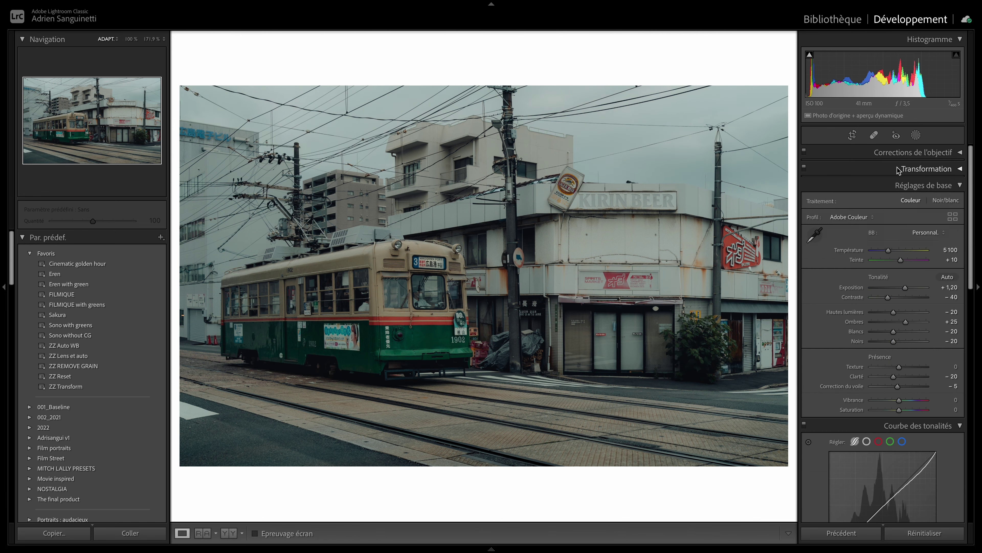
left_click(470, 241)
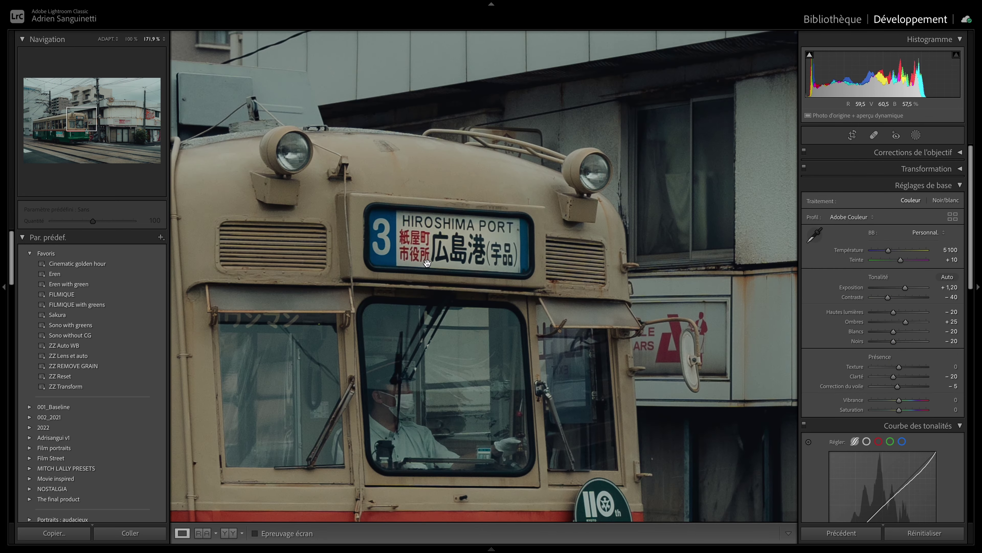
Step: Paint an enlarged brush mask over the tram's destination sign with clarity +32
key("k")
scroll(391, 234, "up", 5)
key("h")
left_click_drag(392, 235, 538, 258)
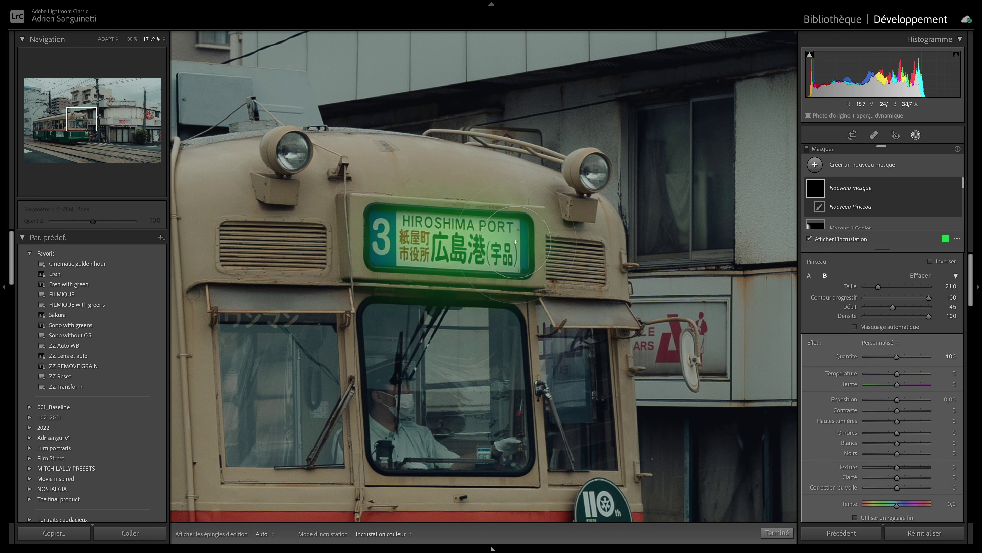
key("o")
left_click_drag(898, 477, 907, 476)
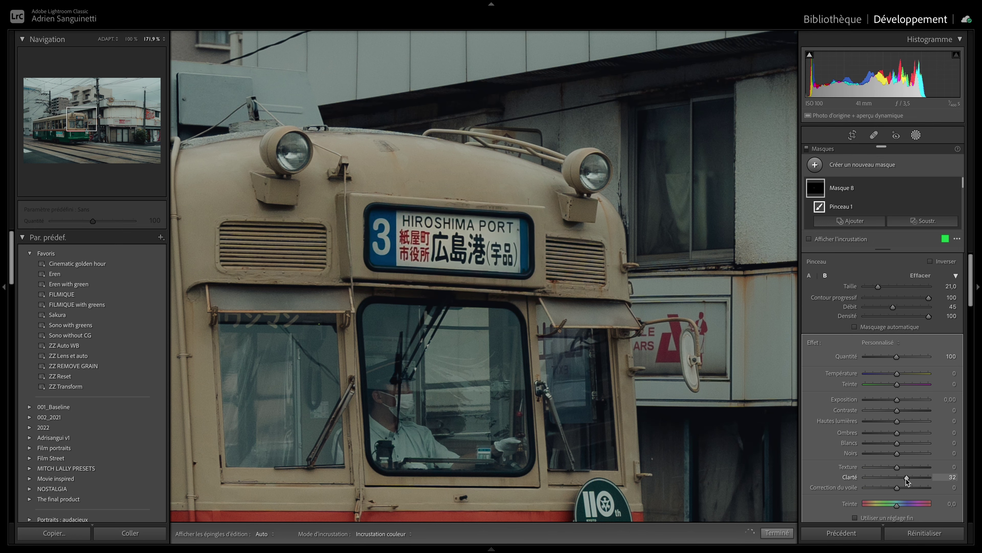
Step: Zoom back out to the whole photo and select the road gradient mask Masque 3
left_click(916, 135)
key("z")
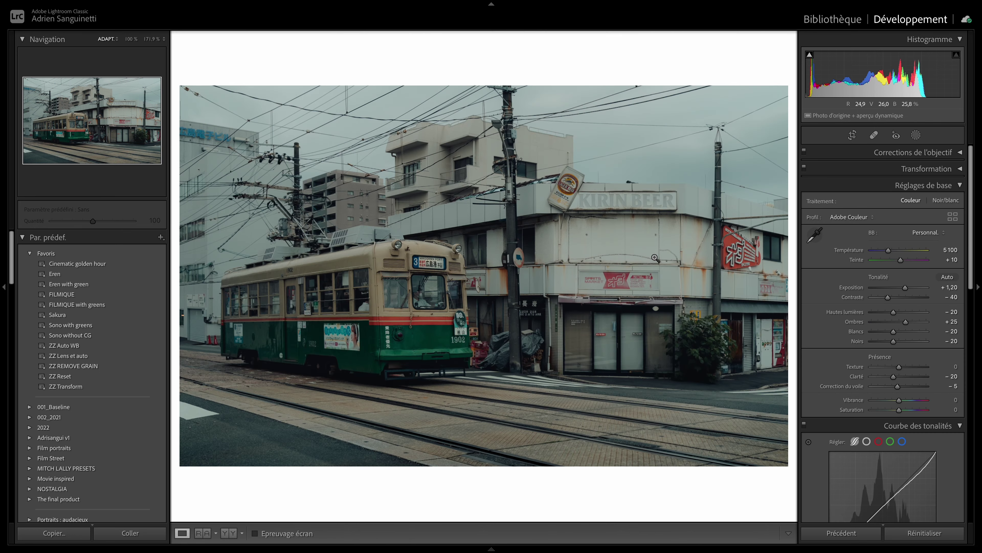
key("shift+w")
left_click(703, 213)
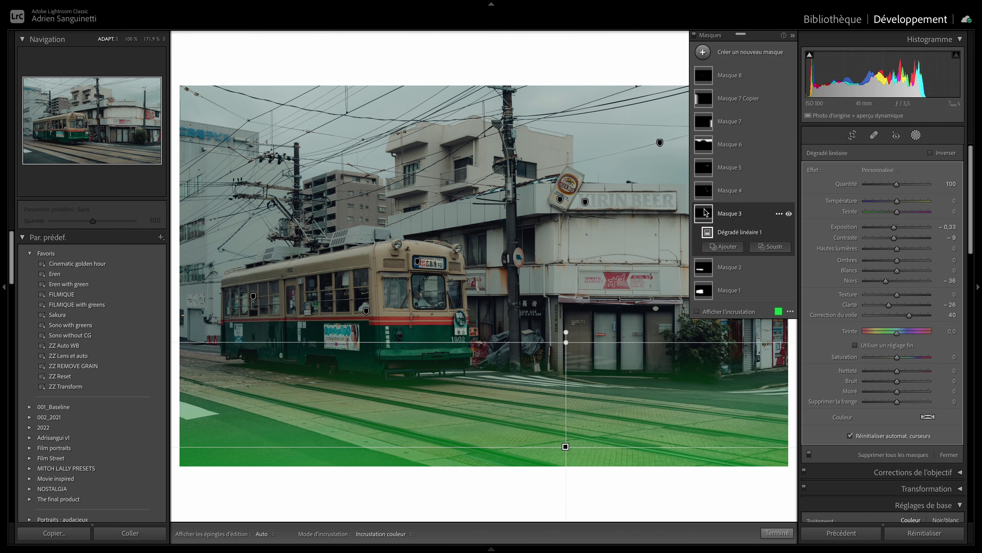
Step: Shift Masque 3's linear gradient higher up the road
key("o")
left_click_drag(567, 342, 567, 306)
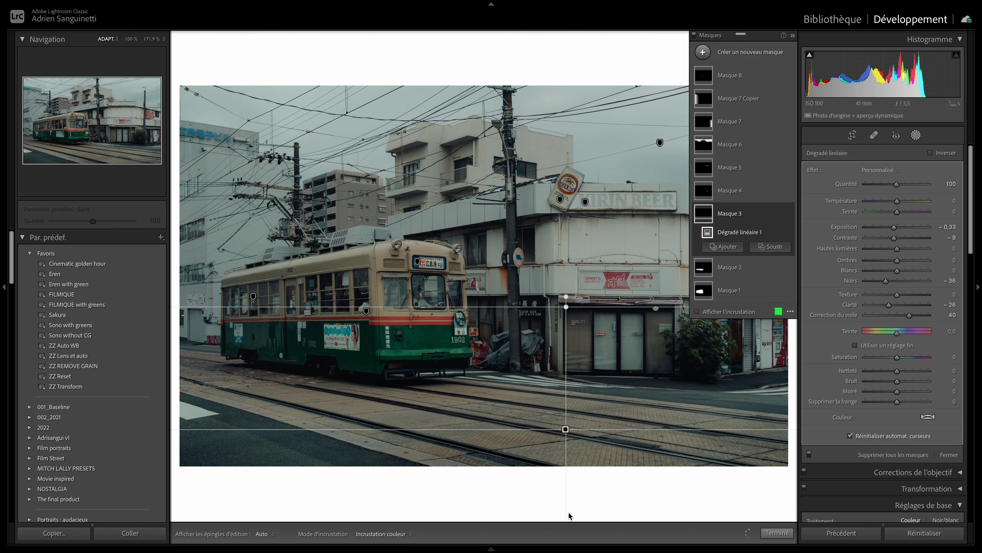
left_click_drag(566, 446, 562, 429)
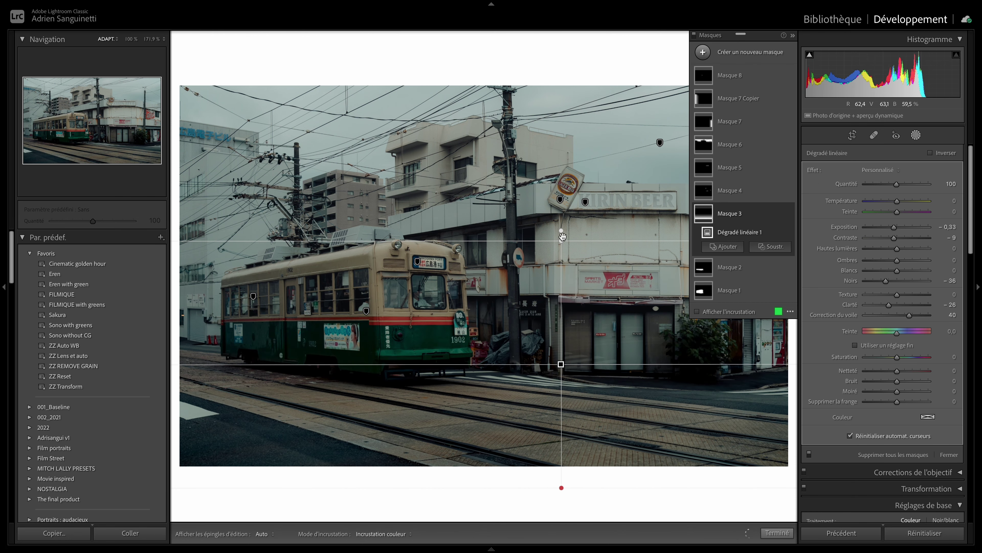
left_click_drag(561, 428, 564, 430)
Step: Try exposure −0,66 on Masque 3, then set it back to −0,33
left_click(949, 226)
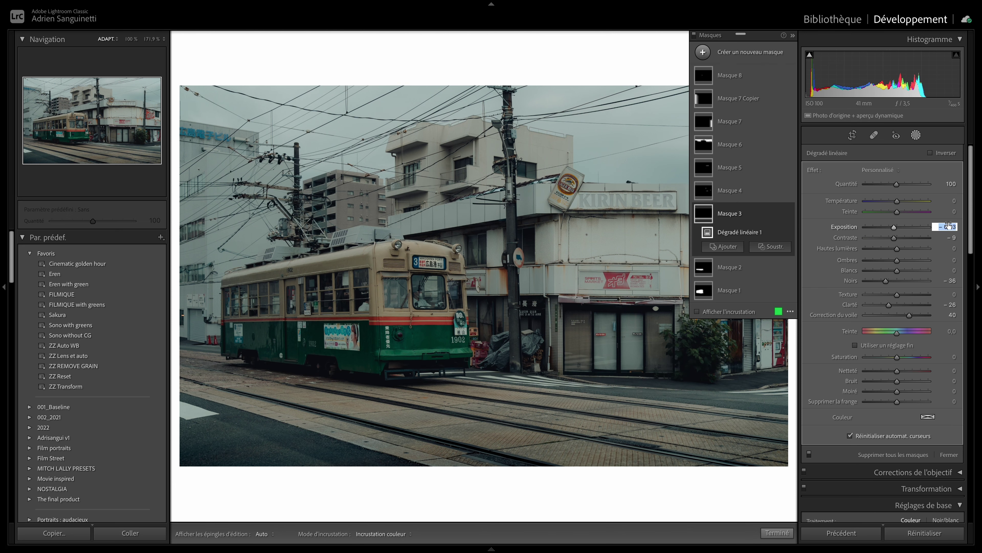
type("-0,66")
key("Return")
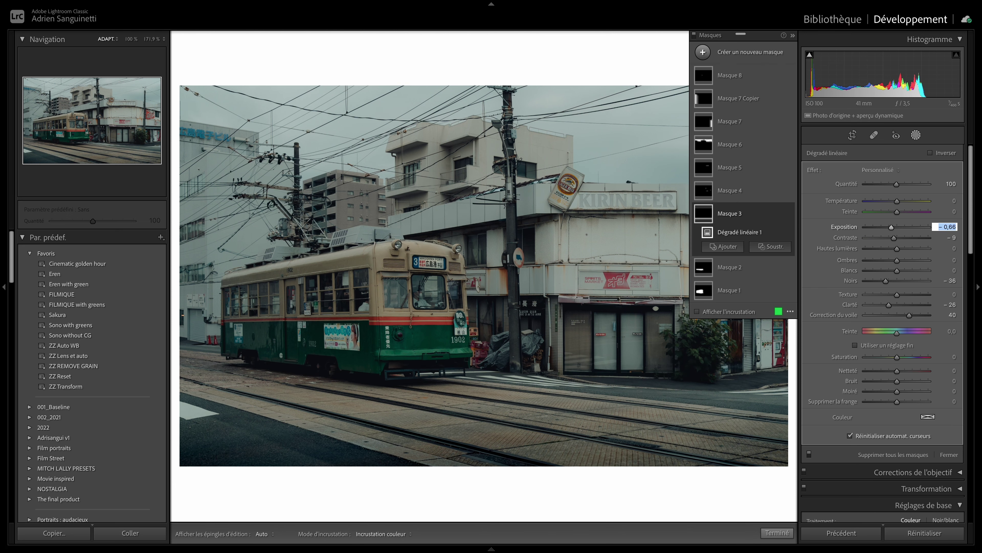
type("-0,33")
key("Return")
key("Return")
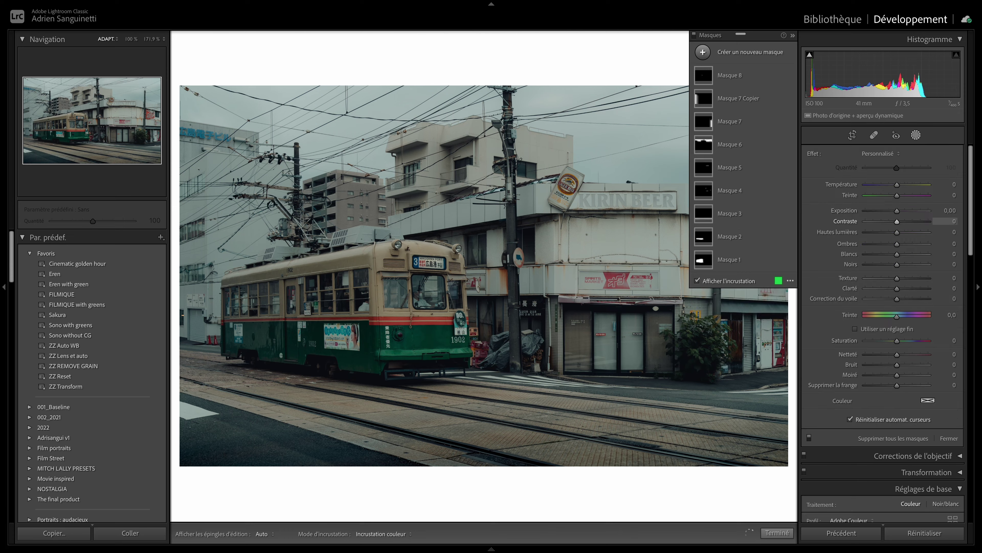